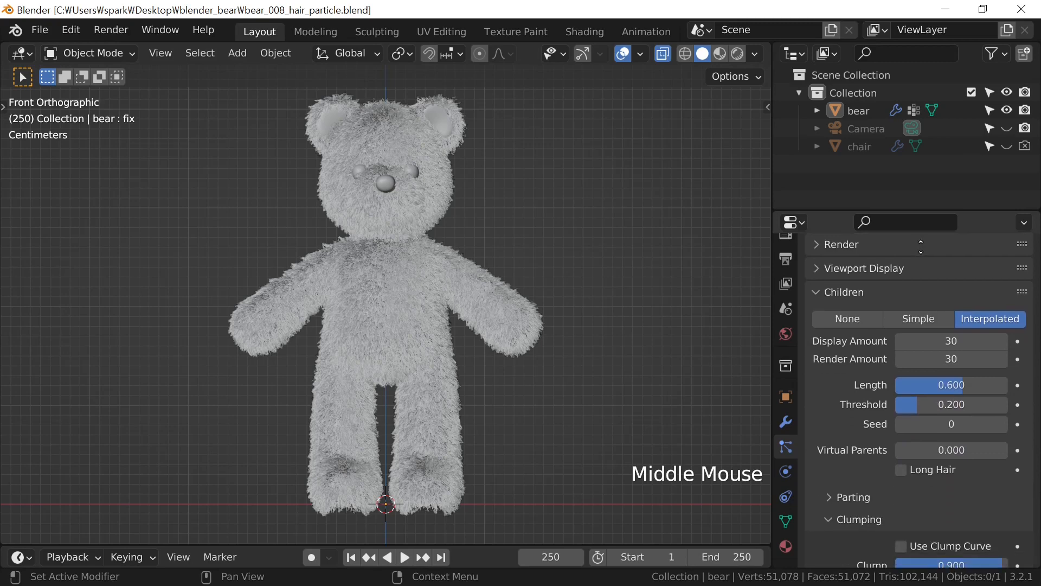
Expand the hair particle system's Render settings and examine the Render As choices and the fur on the bear's arm.
{"action": "left_click", "coordinate": [909, 244]}
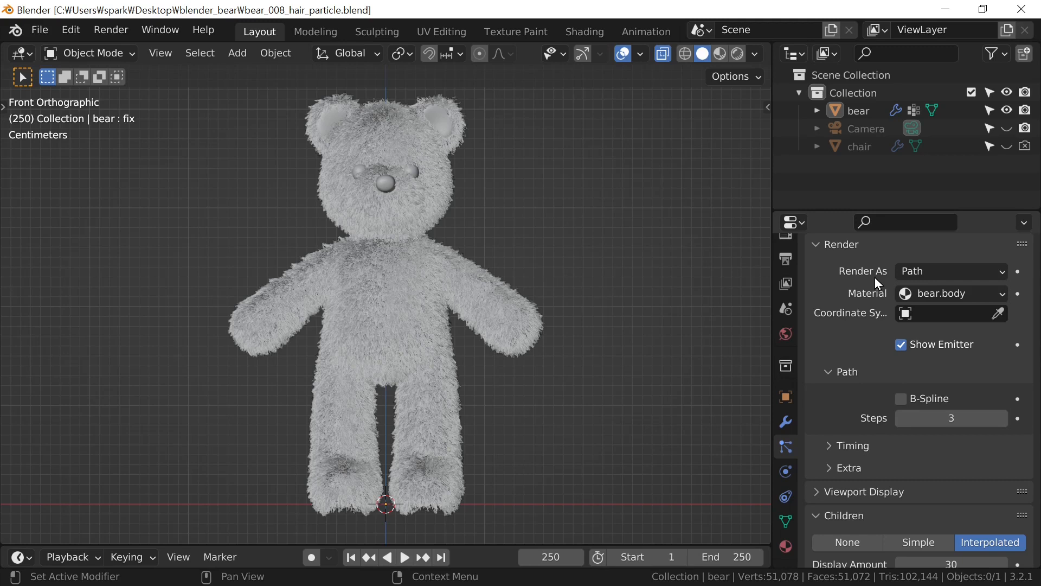
{"action": "left_click", "coordinate": [948, 282]}
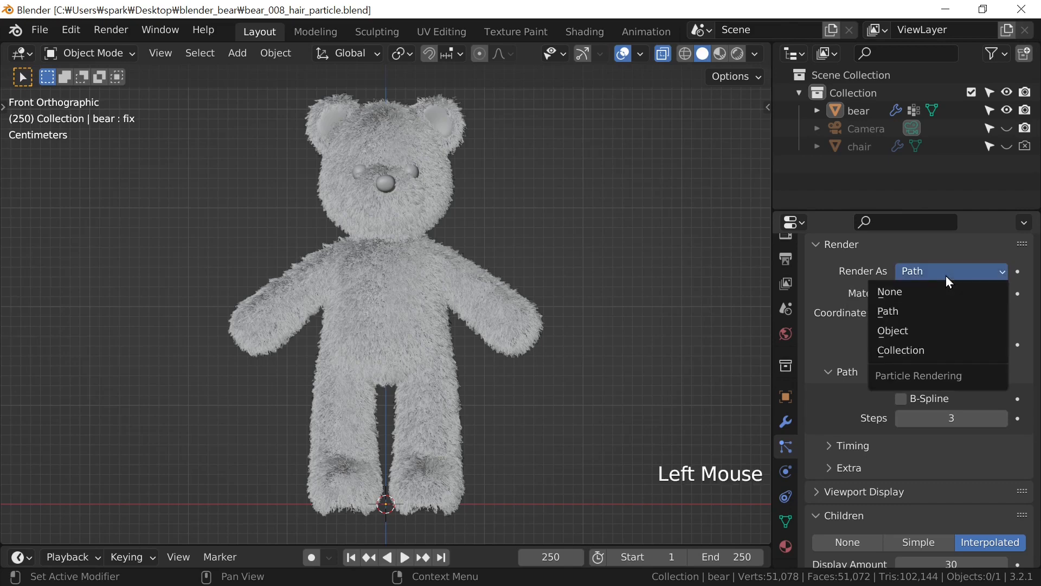
{"action": "scroll", "coordinate": [511, 307], "scroll_direction": "up", "scroll_amount": 3}
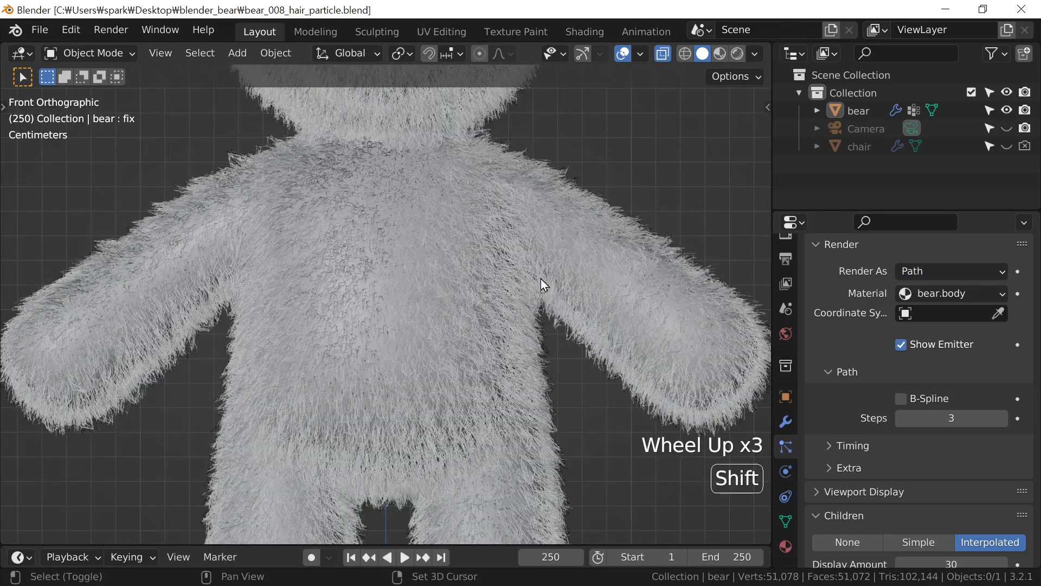
{"action": "middle_click_drag", "start_coordinate": [542, 281], "coordinate": [374, 353], "text": "shift"}
{"action": "scroll", "coordinate": [351, 347], "scroll_direction": "up", "scroll_amount": 2}
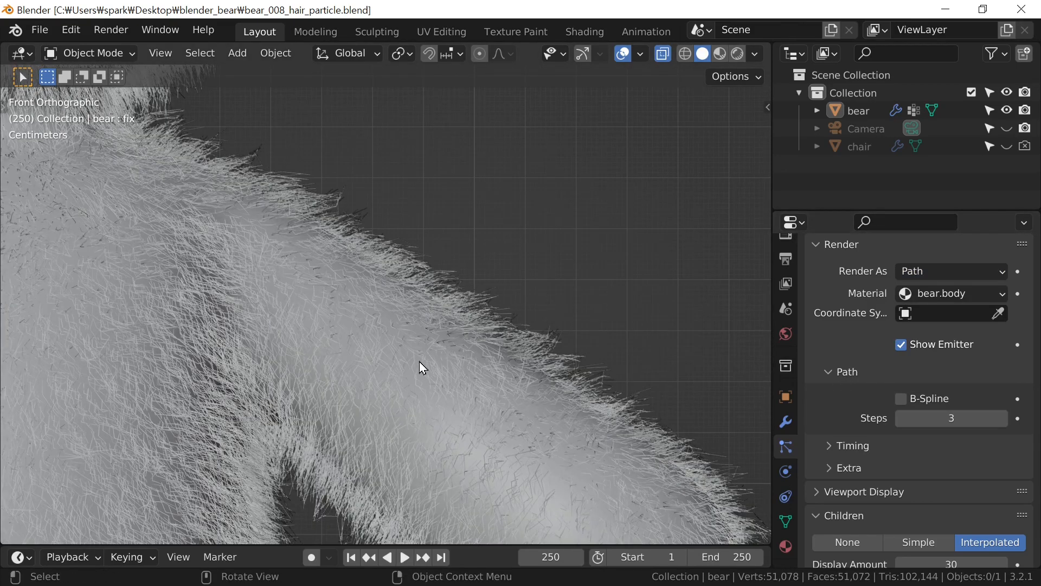
Add a cube mesh to the scene.
{"action": "left_click", "coordinate": [357, 333]}
{"action": "scroll", "coordinate": [354, 315], "scroll_direction": "down", "scroll_amount": 5}
{"action": "middle_click_drag", "start_coordinate": [356, 296], "coordinate": [400, 360], "text": "shift"}
{"action": "key", "text": "shift+a"}
{"action": "mouse_move", "coordinate": [363, 239]}
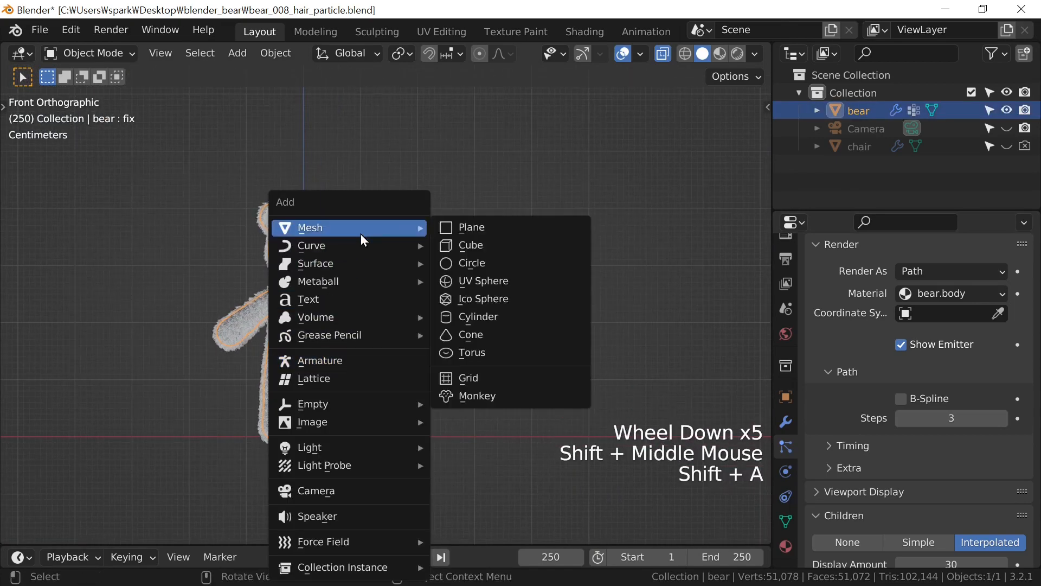
{"action": "left_click", "coordinate": [530, 245]}
Move the cube 2 m along the global X axis so it stands clear of the bear.
{"action": "scroll", "coordinate": [395, 339], "scroll_direction": "down", "scroll_amount": 3}
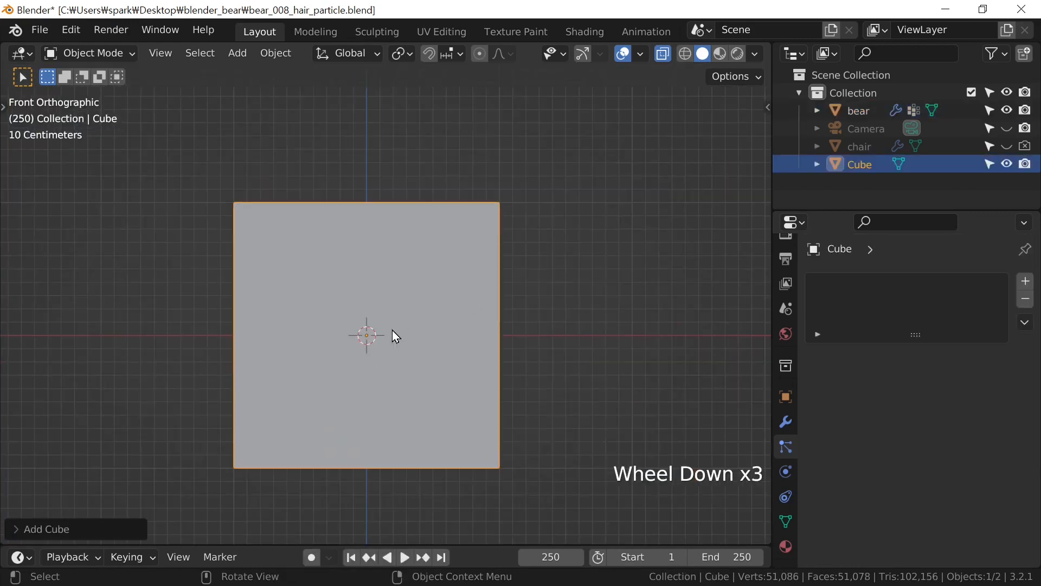
{"action": "key", "text": "g"}
{"action": "key", "text": "x"}
{"action": "key", "text": "ctrl"}
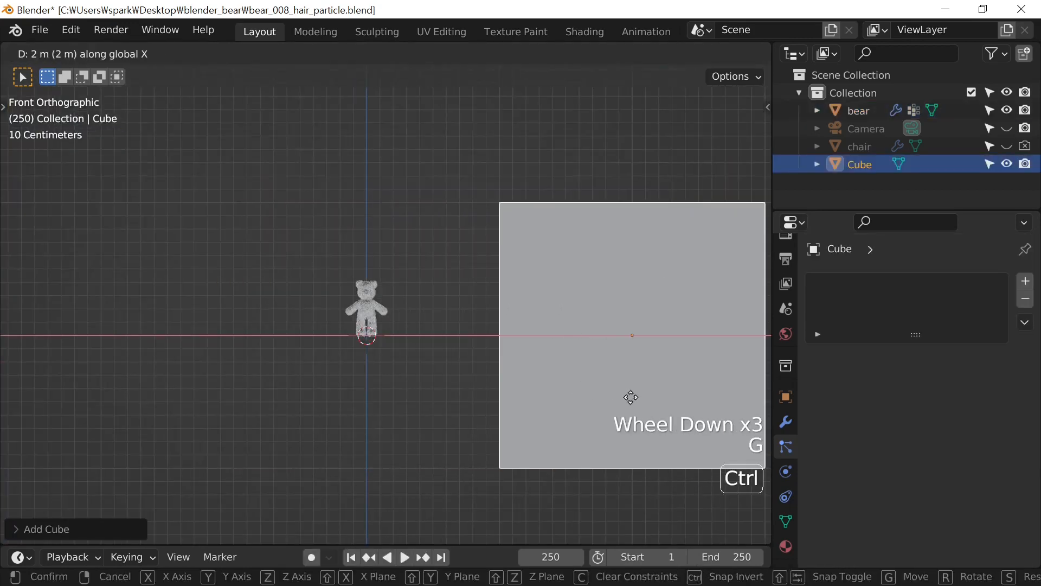
{"action": "left_click", "coordinate": [629, 398]}
Select the bear and set its particle system's Render As option to Object.
{"action": "scroll", "coordinate": [433, 351], "scroll_direction": "up", "scroll_amount": 7}
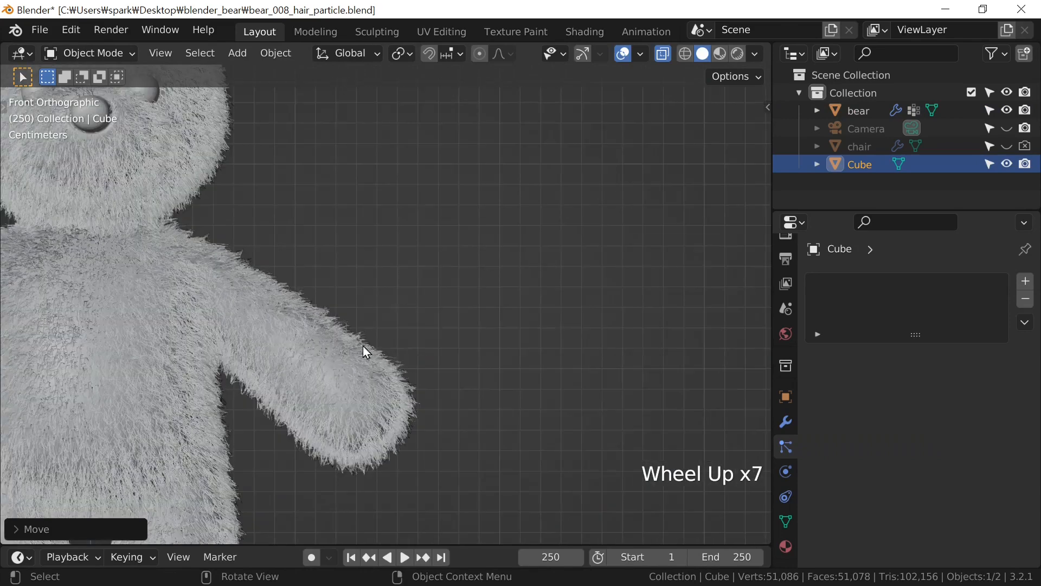
{"action": "left_click", "coordinate": [276, 336]}
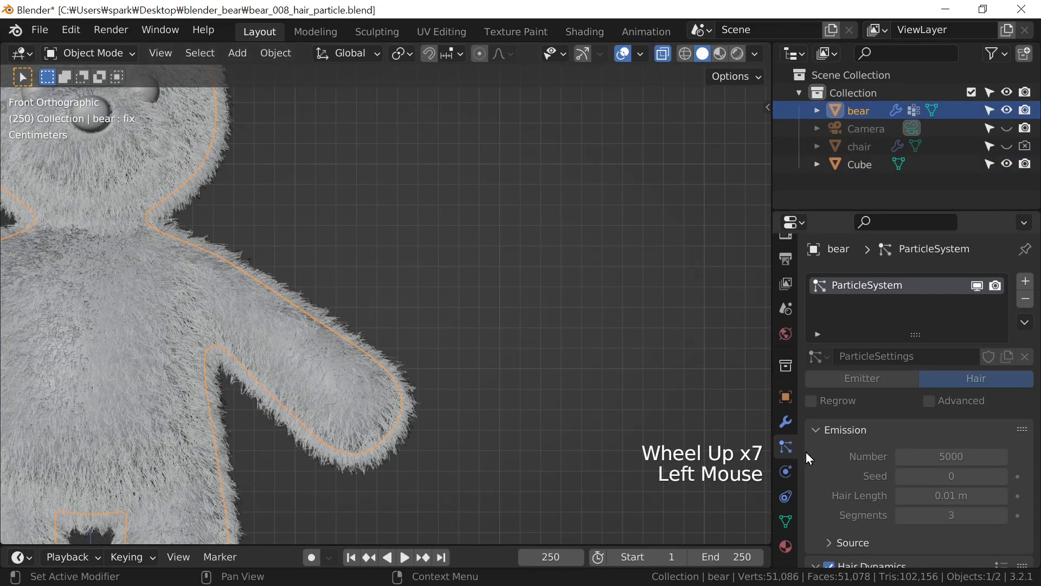
{"action": "middle_click_drag", "start_coordinate": [805, 451], "coordinate": [971, 264]}
{"action": "left_click", "coordinate": [973, 269]}
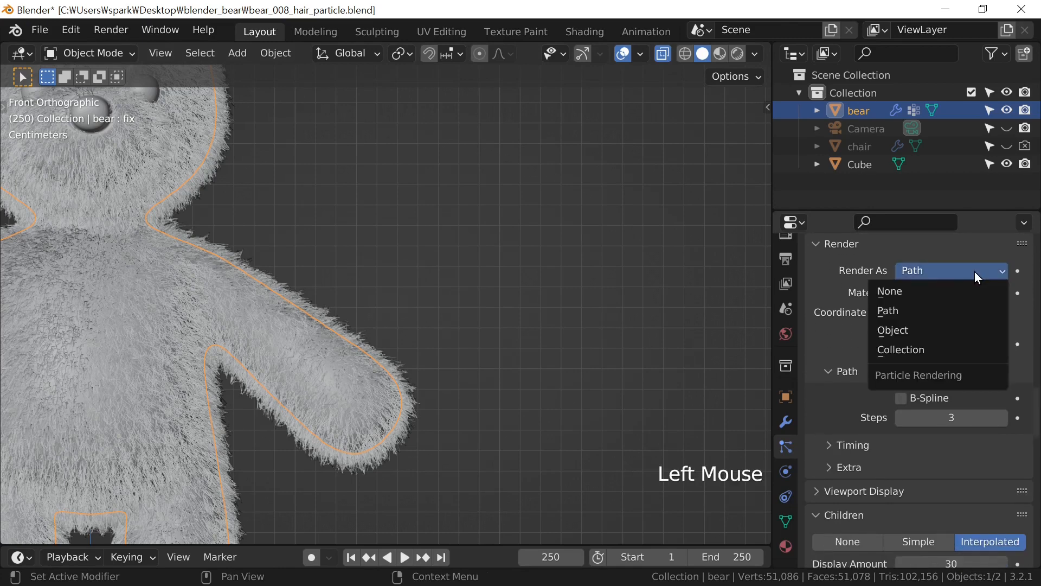
{"action": "left_click", "coordinate": [936, 331]}
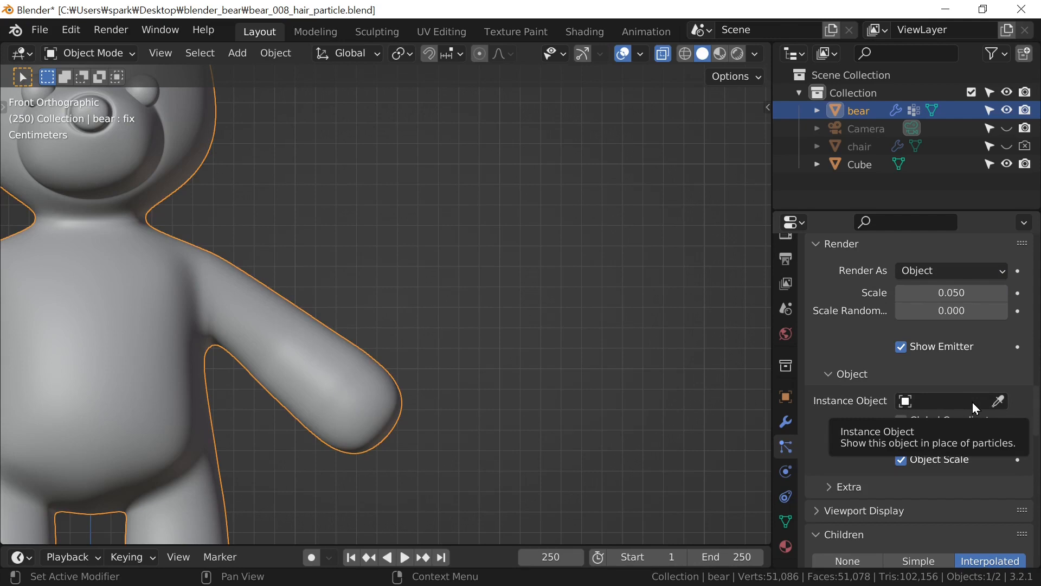
Pick the cube in the viewport as the particle system's Instance Object.
{"action": "scroll", "coordinate": [581, 447], "scroll_direction": "down", "scroll_amount": 5}
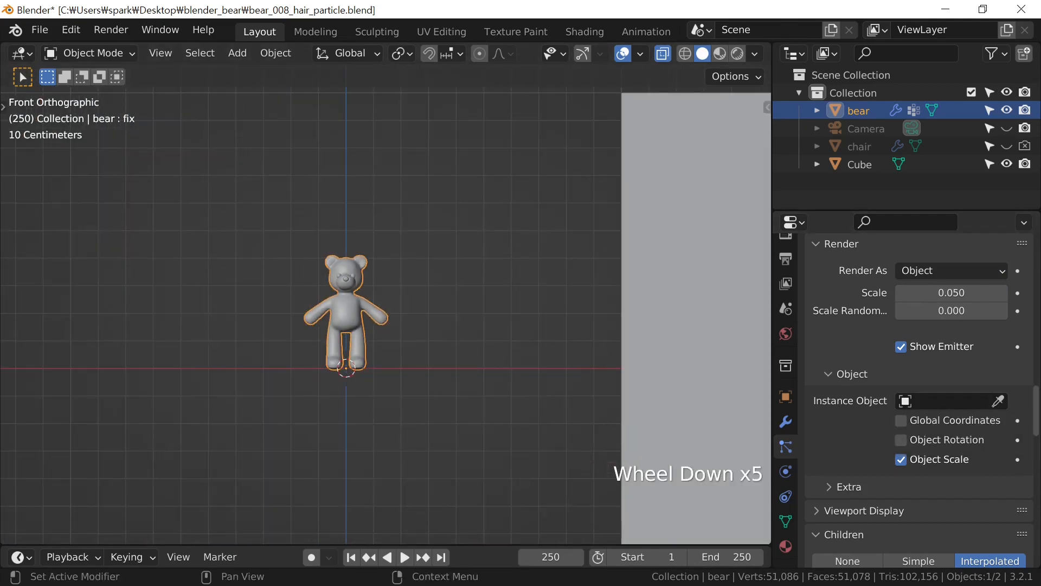
{"action": "left_click", "coordinate": [997, 400]}
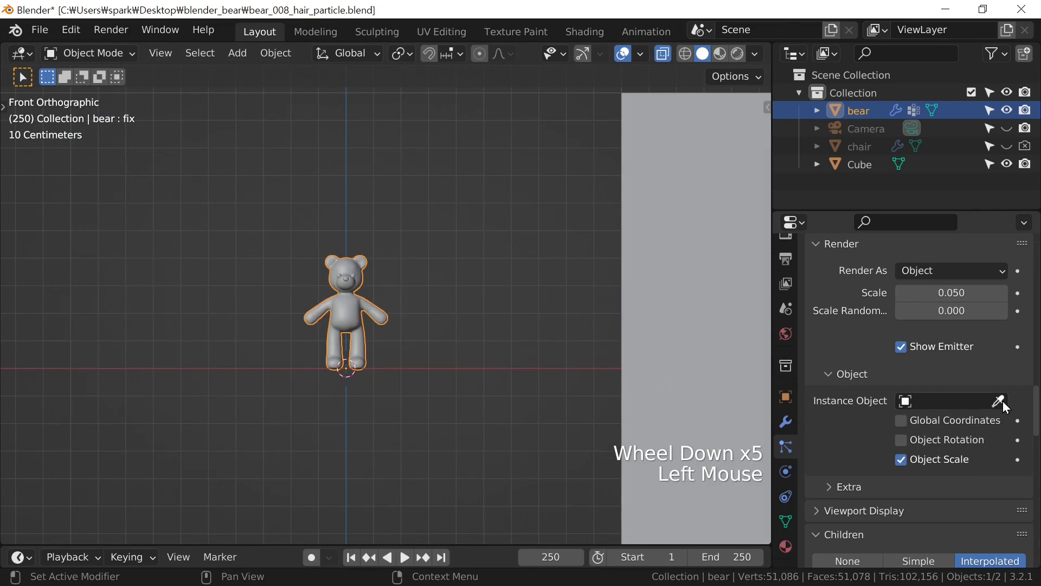
{"action": "left_click", "coordinate": [698, 353]}
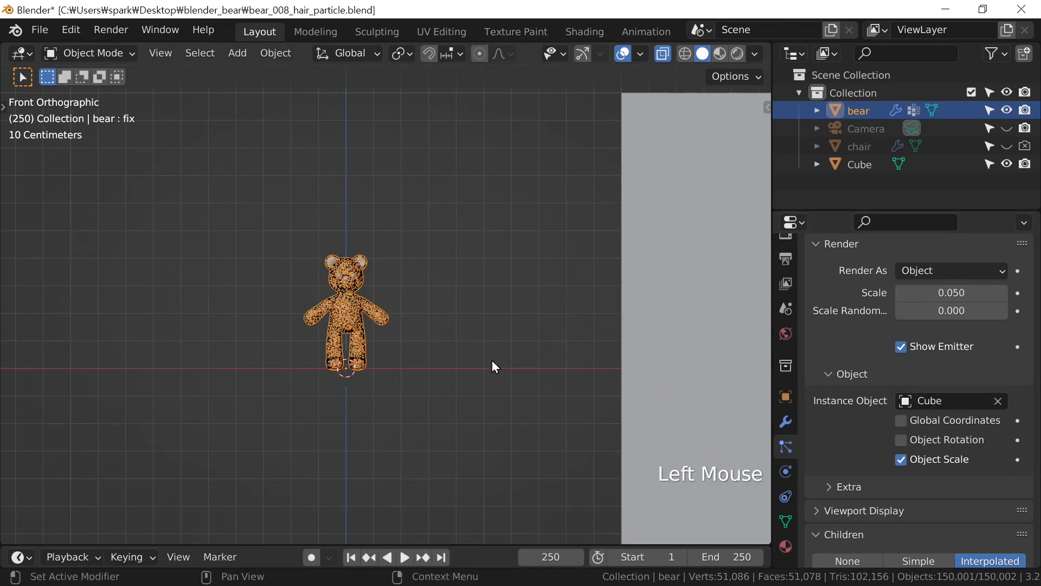
Set the instanced particles' scale to 0.1, deselect the bear and inspect the cubes covering its body.
{"action": "scroll", "coordinate": [365, 358], "scroll_direction": "up", "scroll_amount": 3}
{"action": "scroll", "coordinate": [366, 358], "scroll_direction": "up", "scroll_amount": 3}
{"action": "middle_click_drag", "start_coordinate": [314, 371], "coordinate": [507, 298], "text": "shift"}
{"action": "scroll", "coordinate": [528, 371], "scroll_direction": "up", "scroll_amount": 1}
{"action": "scroll", "coordinate": [529, 374], "scroll_direction": "up", "scroll_amount": 1}
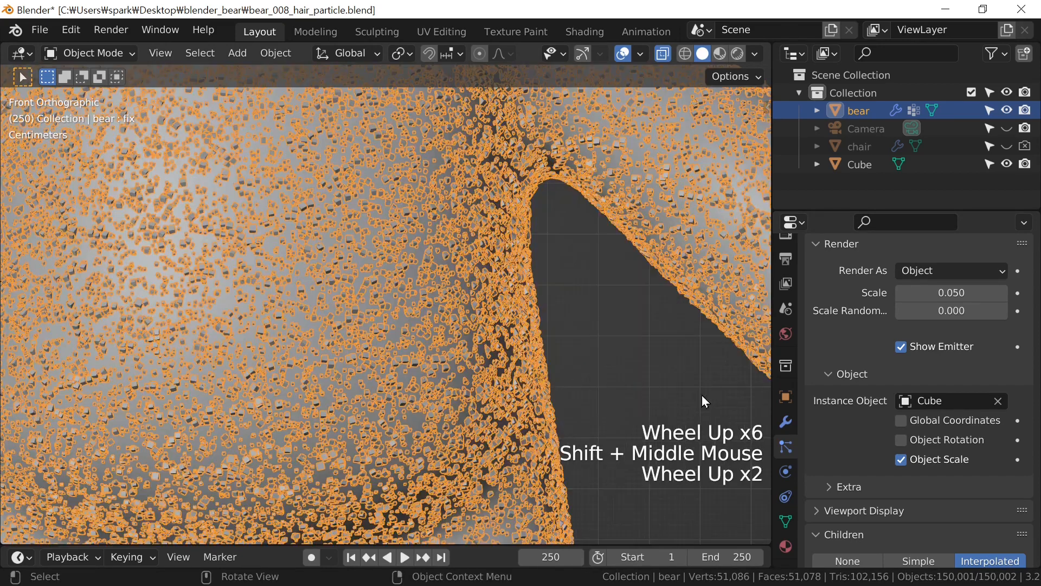
{"action": "left_click", "coordinate": [940, 292]}
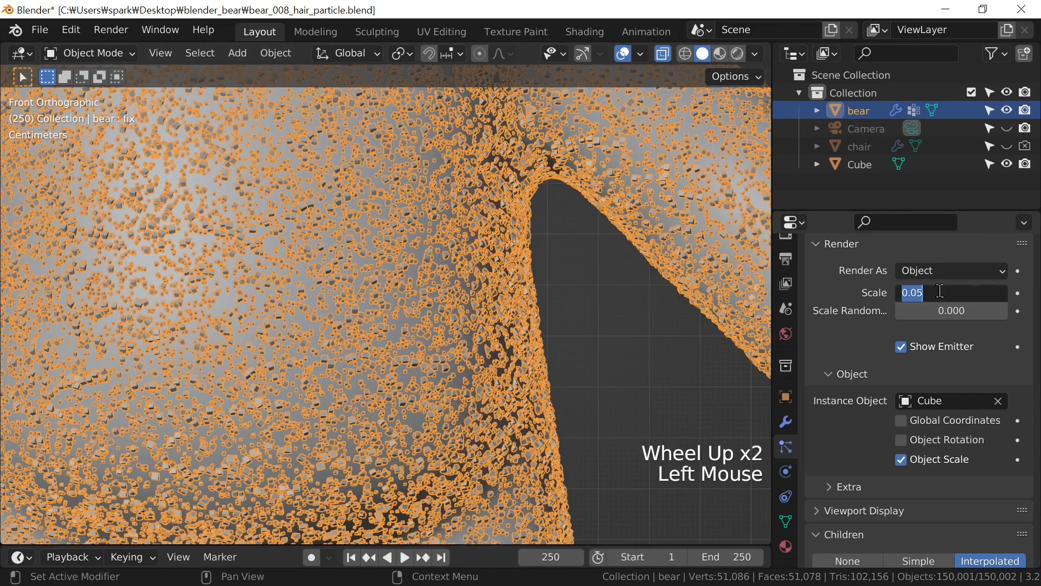
{"action": "type", "text": "0.1"}
{"action": "key", "text": "Return"}
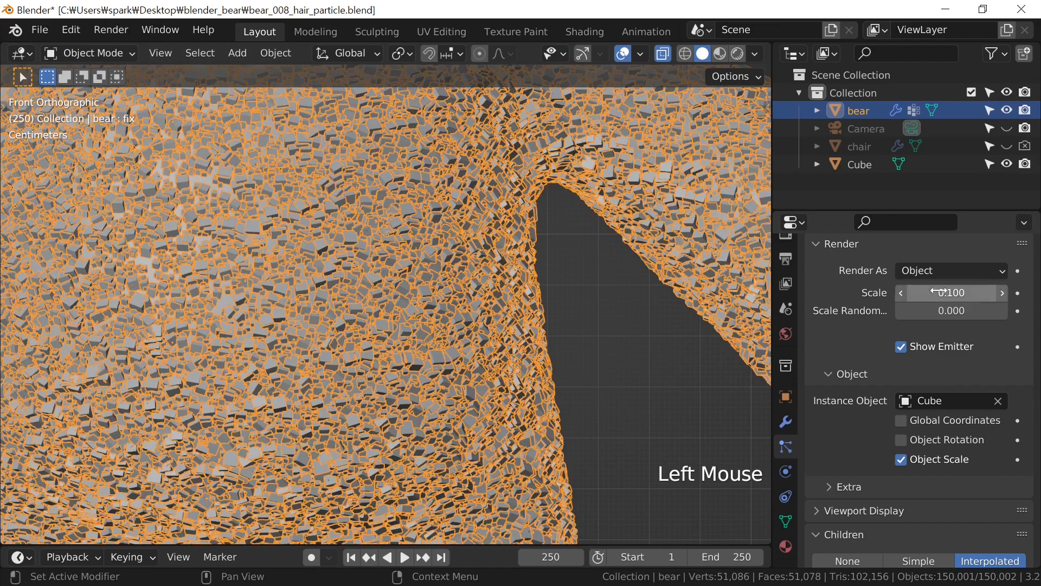
{"action": "left_click", "coordinate": [643, 337]}
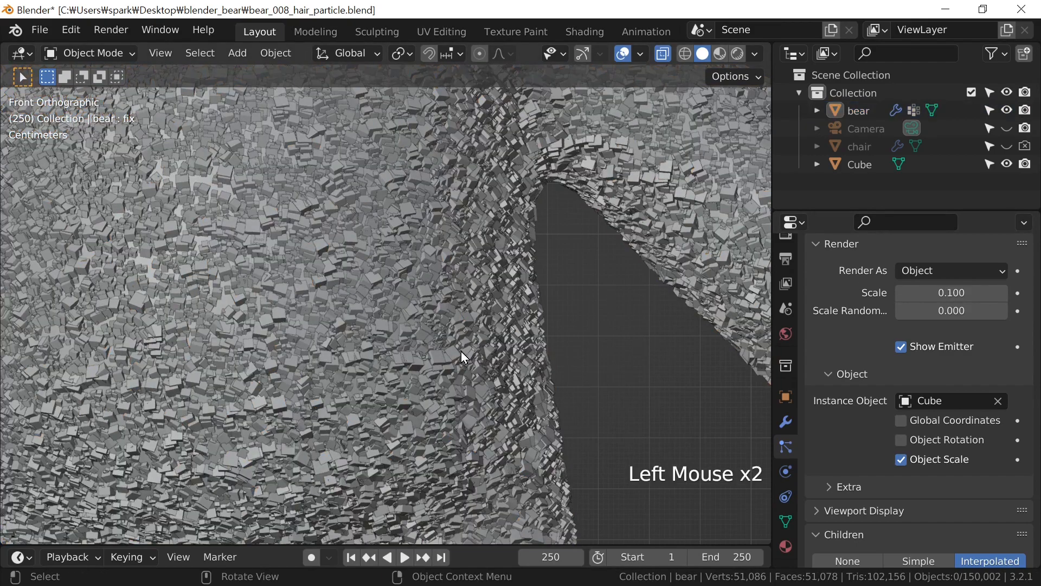
{"action": "scroll", "coordinate": [461, 357], "scroll_direction": "down", "scroll_amount": 3}
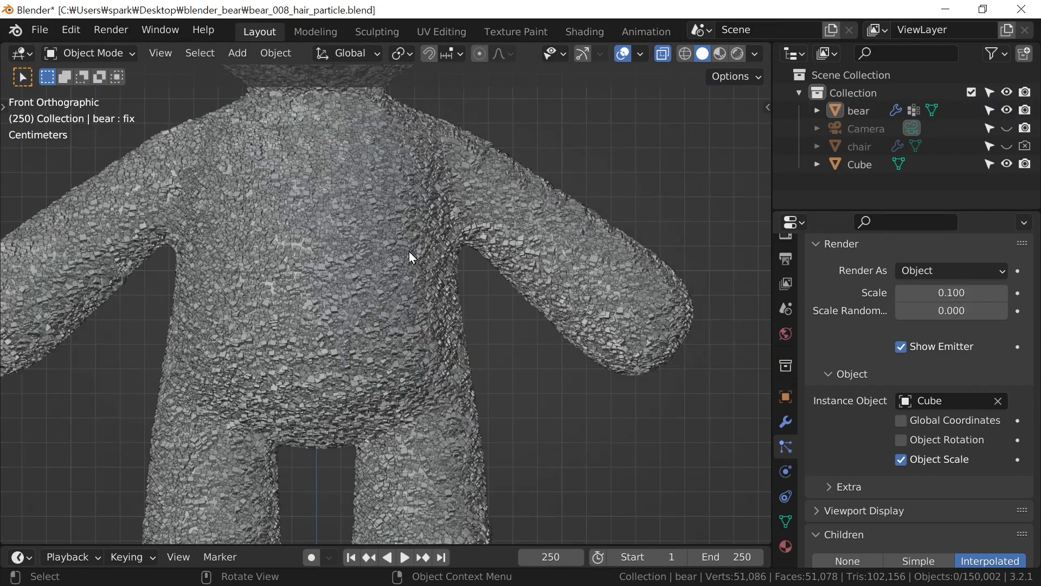
{"action": "scroll", "coordinate": [521, 324], "scroll_direction": "up", "scroll_amount": 1}
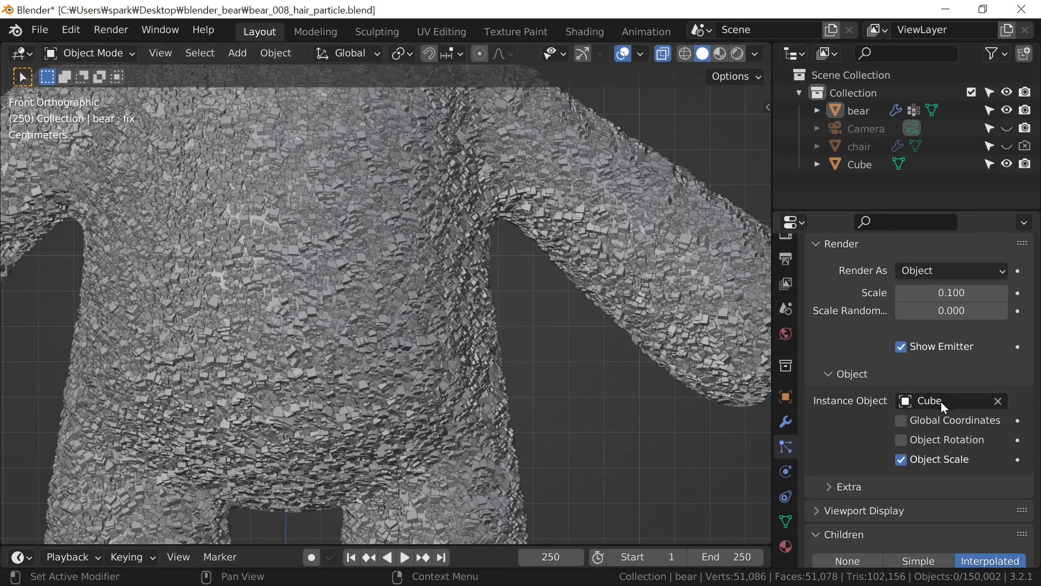
Clear the particle system's Instance Object and set Render As back to Path.
{"action": "left_click", "coordinate": [999, 401]}
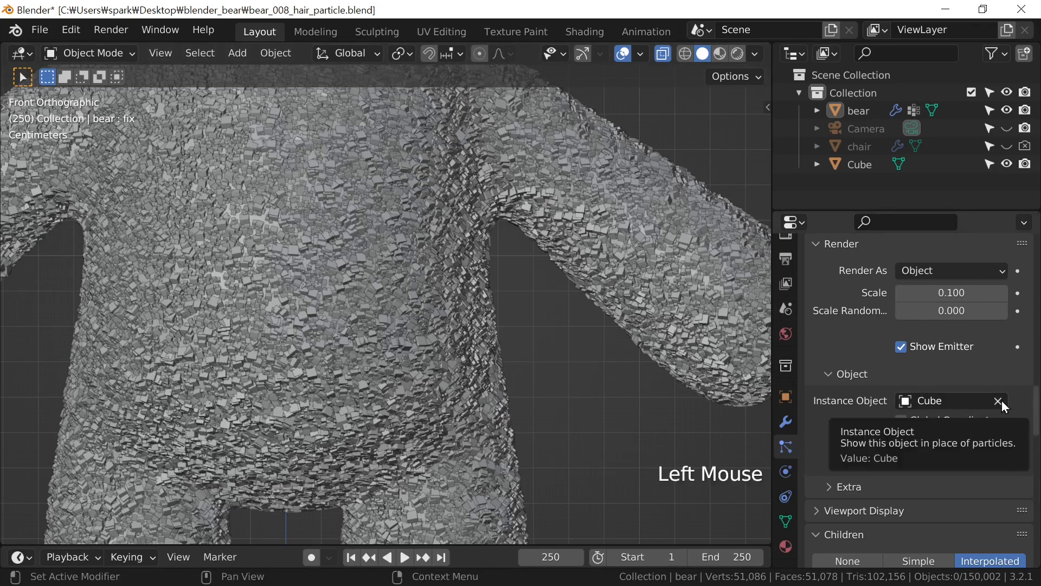
{"action": "left_click", "coordinate": [955, 270]}
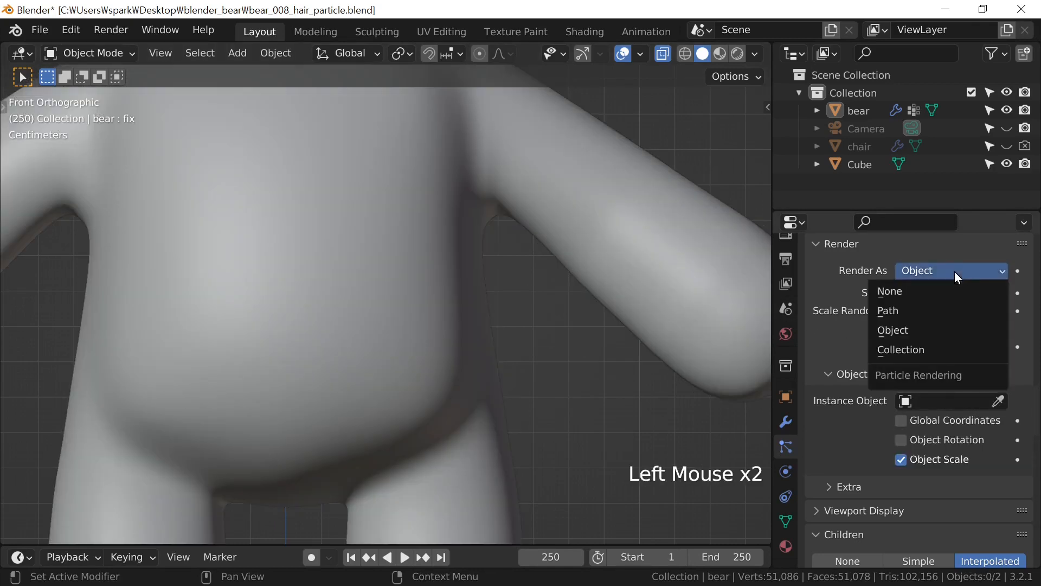
{"action": "left_click", "coordinate": [939, 308]}
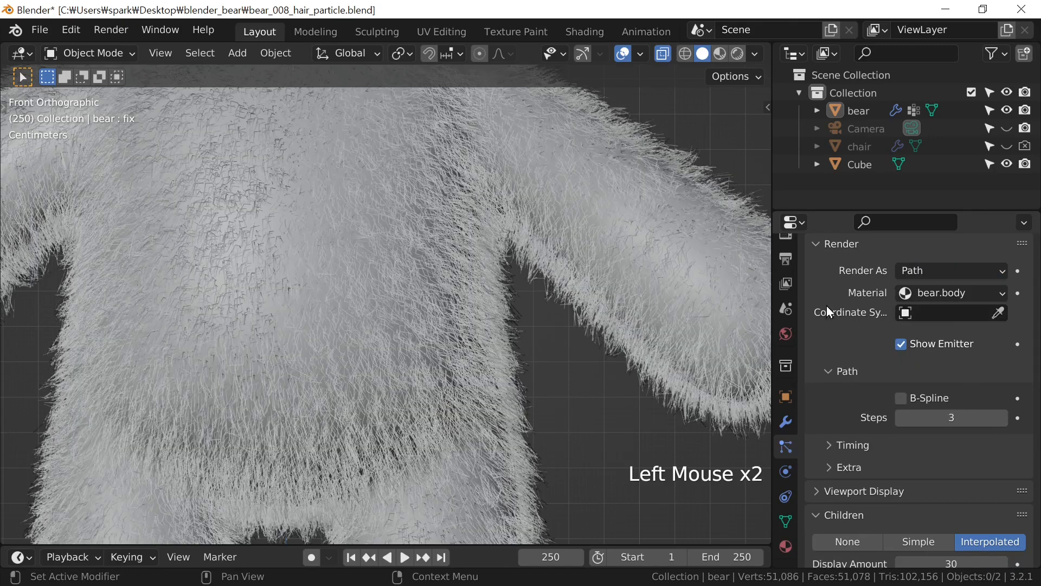
Delete the cube beside the bear from the scene.
{"action": "scroll", "coordinate": [583, 345], "scroll_direction": "down", "scroll_amount": 3}
{"action": "scroll", "coordinate": [584, 346], "scroll_direction": "down", "scroll_amount": 6}
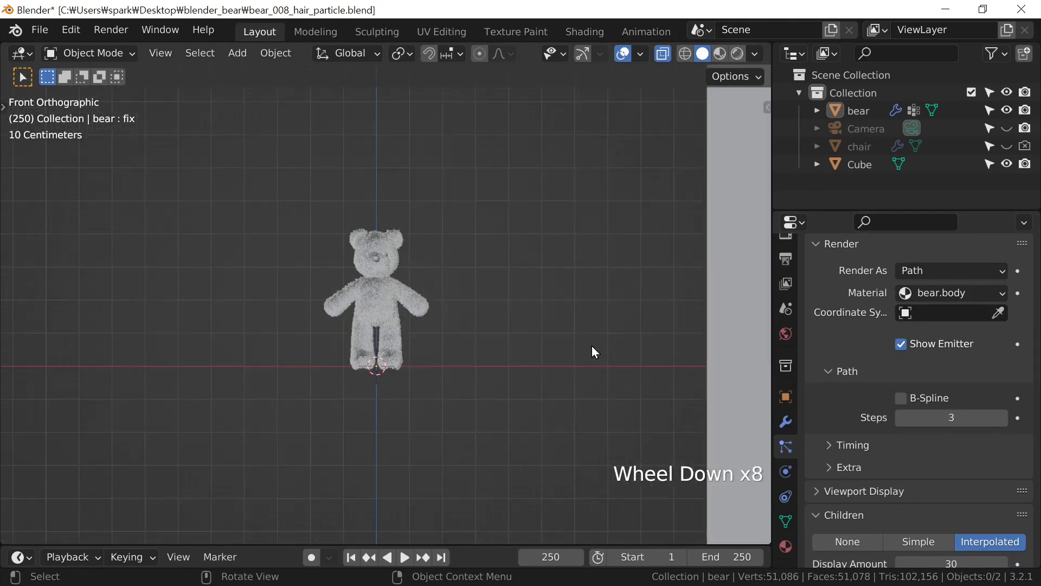
{"action": "left_click", "coordinate": [682, 306]}
{"action": "key", "text": "x"}
{"action": "left_click", "coordinate": [682, 305]}
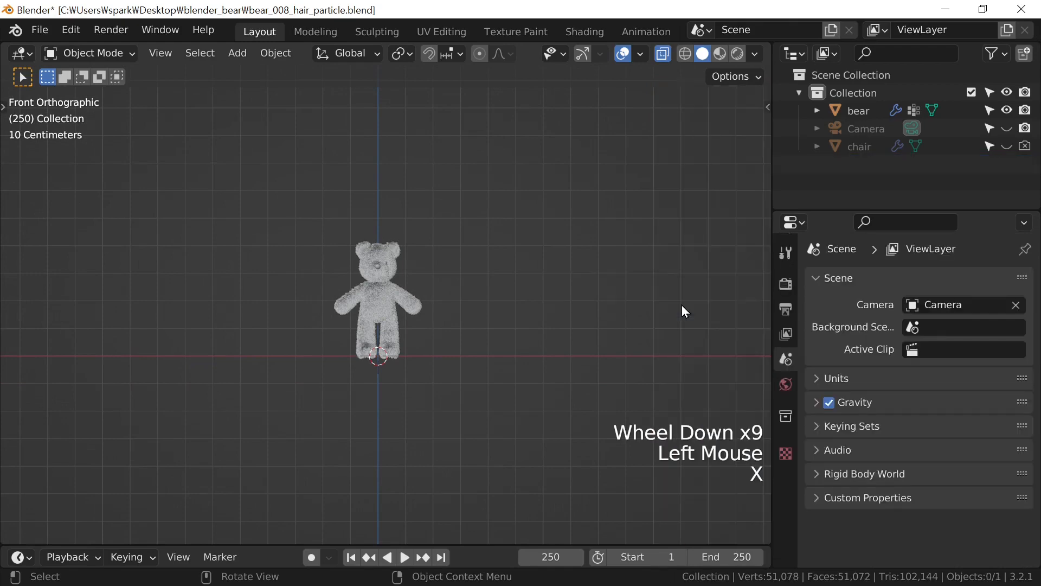
Select the bear, render the current frame and inspect the bear's head in the rendered image.
{"action": "scroll", "coordinate": [380, 347], "scroll_direction": "up", "scroll_amount": 3}
{"action": "scroll", "coordinate": [380, 346], "scroll_direction": "up", "scroll_amount": 1}
{"action": "middle_click_drag", "start_coordinate": [441, 293], "coordinate": [481, 353], "text": "shift"}
{"action": "left_click", "coordinate": [480, 358]}
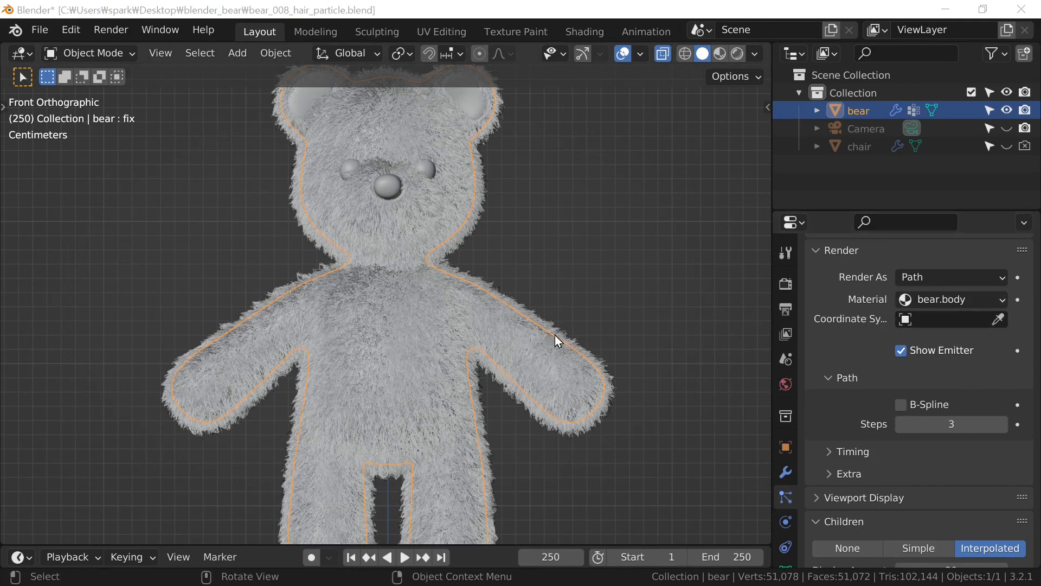
{"action": "scroll", "coordinate": [612, 341], "scroll_direction": "up", "scroll_amount": 2}
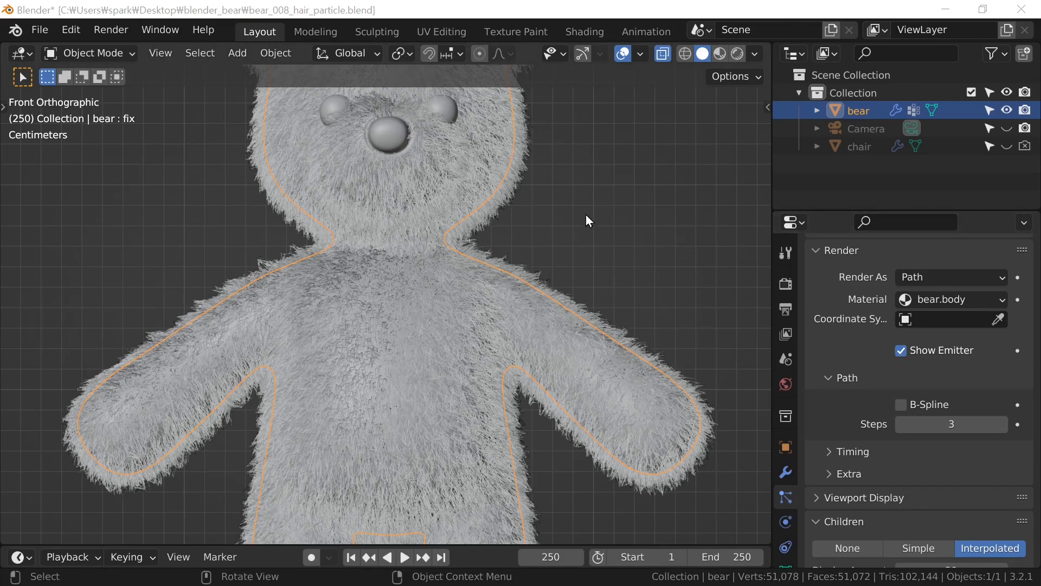
{"action": "key", "text": "F12"}
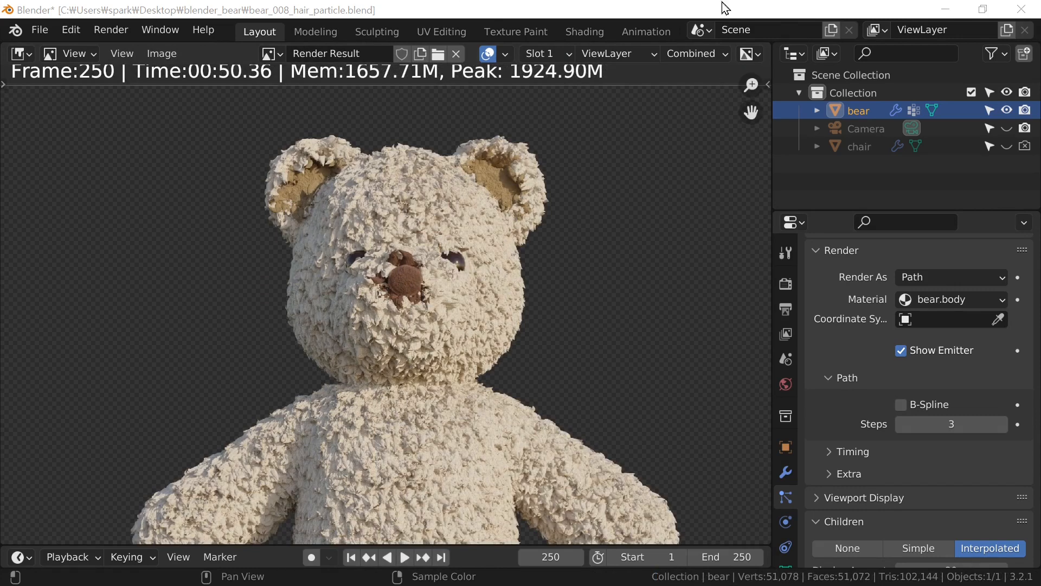
{"action": "scroll", "coordinate": [574, 363], "scroll_direction": "up", "scroll_amount": 2}
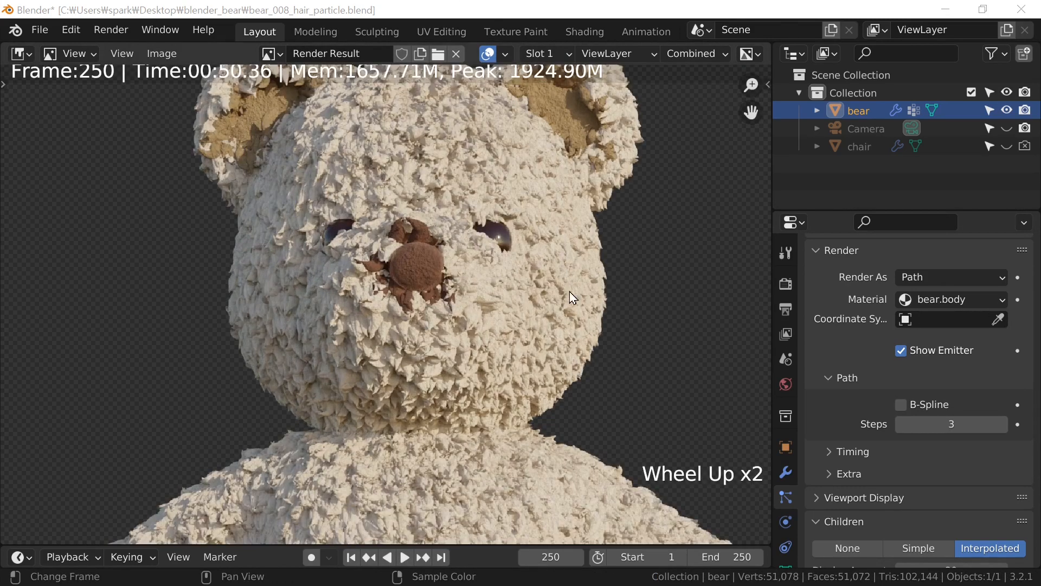
{"action": "middle_click_drag", "start_coordinate": [589, 238], "coordinate": [578, 331], "text": "shift"}
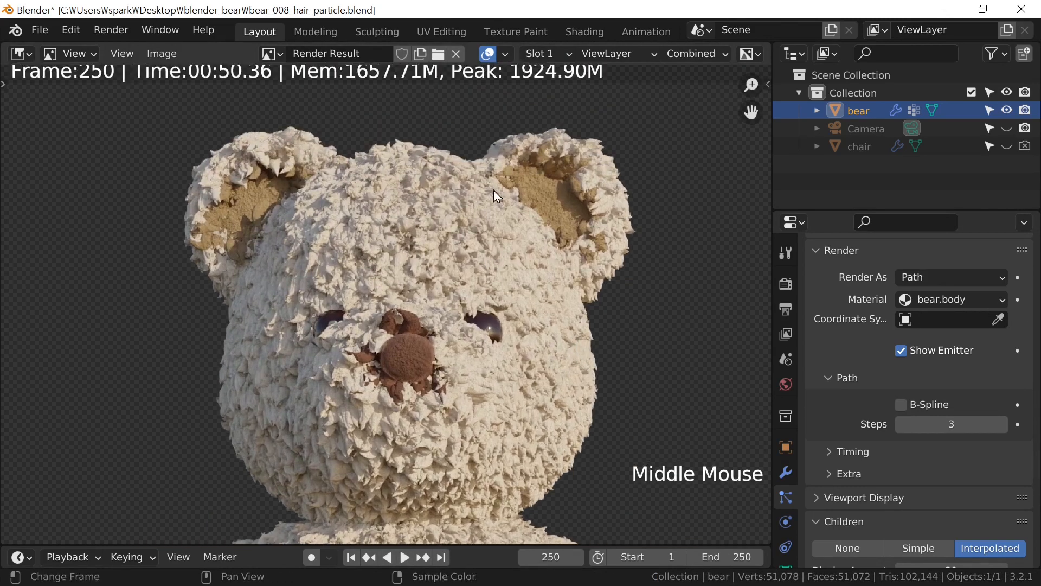
Render the bear into Slot 2 with the particle system's Show Emitter option turned off.
{"action": "left_click", "coordinate": [557, 57]}
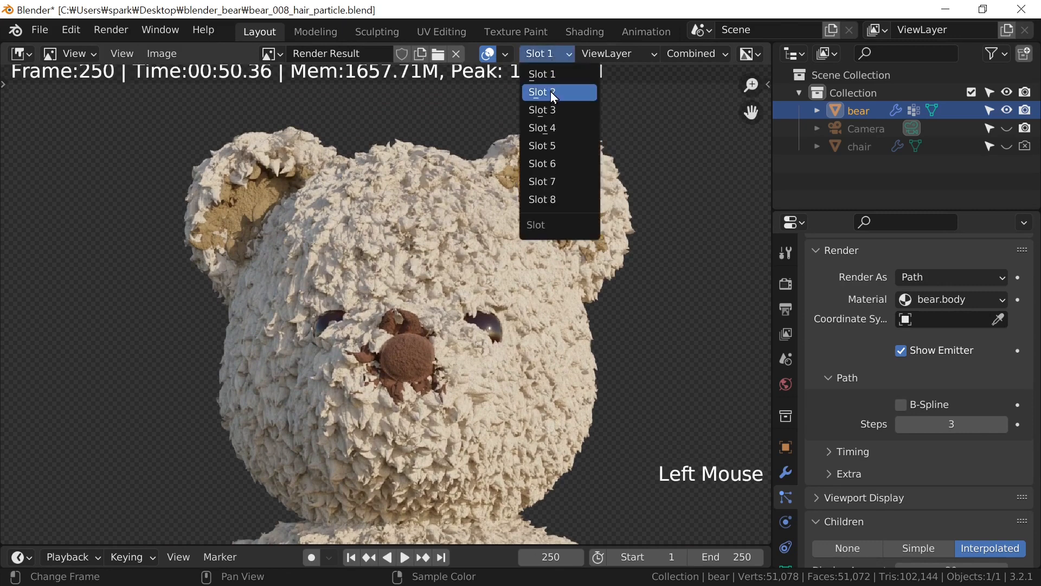
{"action": "left_click", "coordinate": [551, 91]}
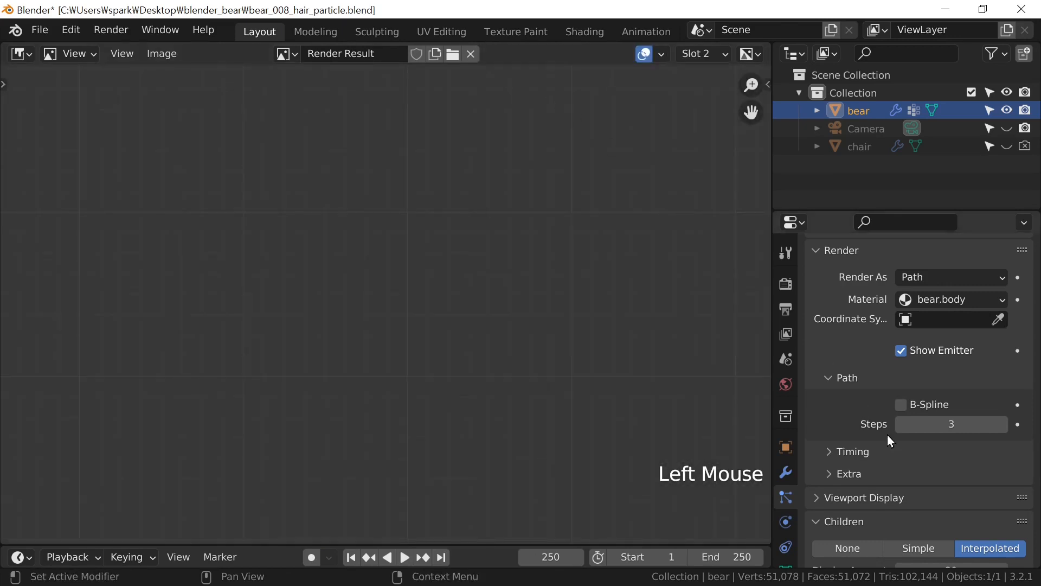
{"action": "left_click", "coordinate": [902, 351]}
{"action": "key", "text": "F12"}
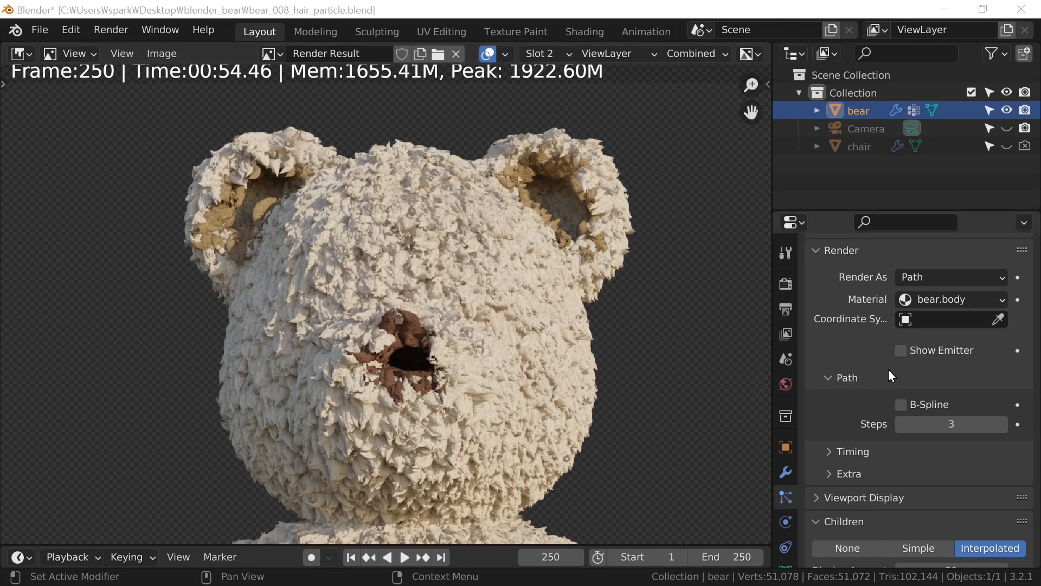
Turn Show Emitter back on and display the Slot 1 render for comparison.
{"action": "left_click", "coordinate": [901, 352]}
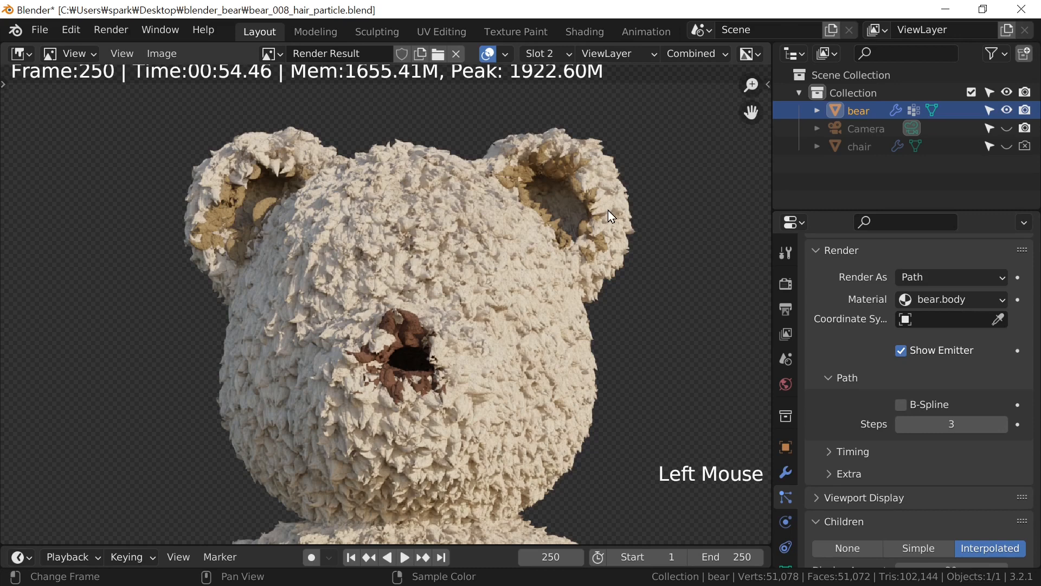
{"action": "scroll", "coordinate": [608, 210], "scroll_direction": "up", "scroll_amount": 2, "text": "ctrl"}
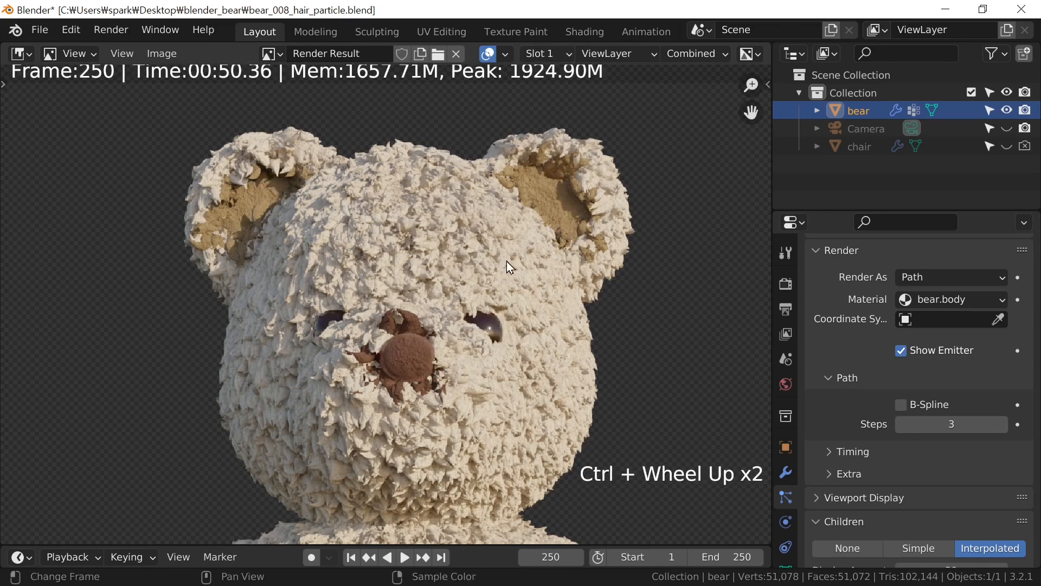
Close the rendered image, frame the whole bear in front view and deselect it.
{"action": "key", "text": "Escape"}
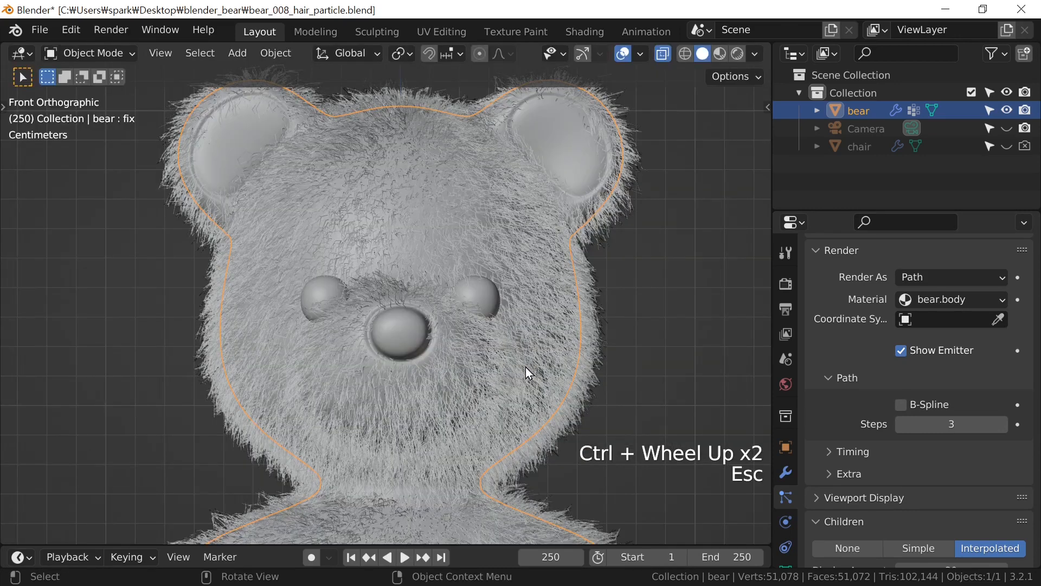
{"action": "scroll", "coordinate": [525, 371], "scroll_direction": "down", "scroll_amount": 2}
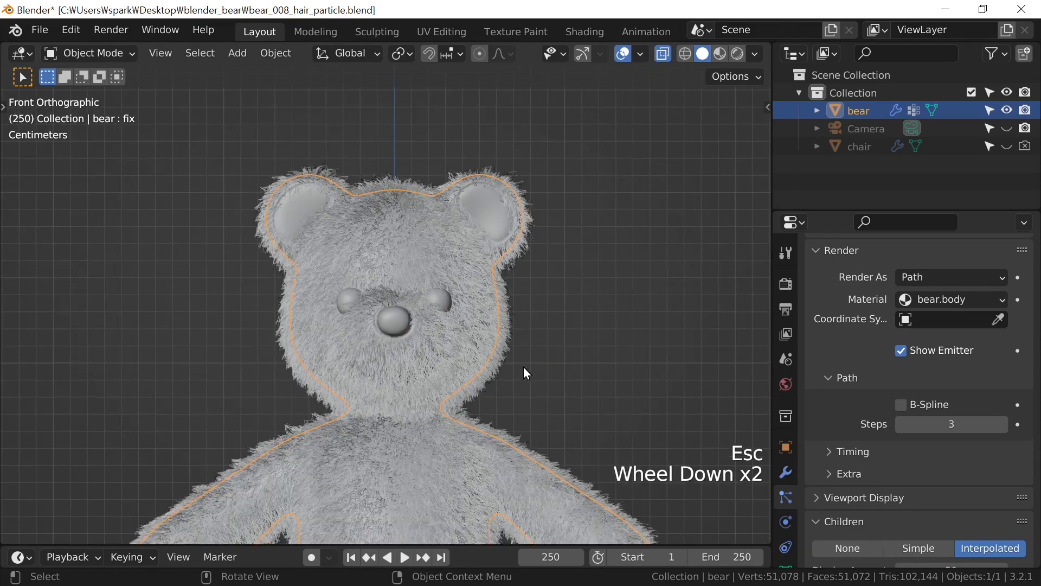
{"action": "key", "text": "KP_1"}
{"action": "key", "text": "KP_Decimal"}
{"action": "key", "text": "KP_Add"}
{"action": "left_click", "coordinate": [519, 406]}
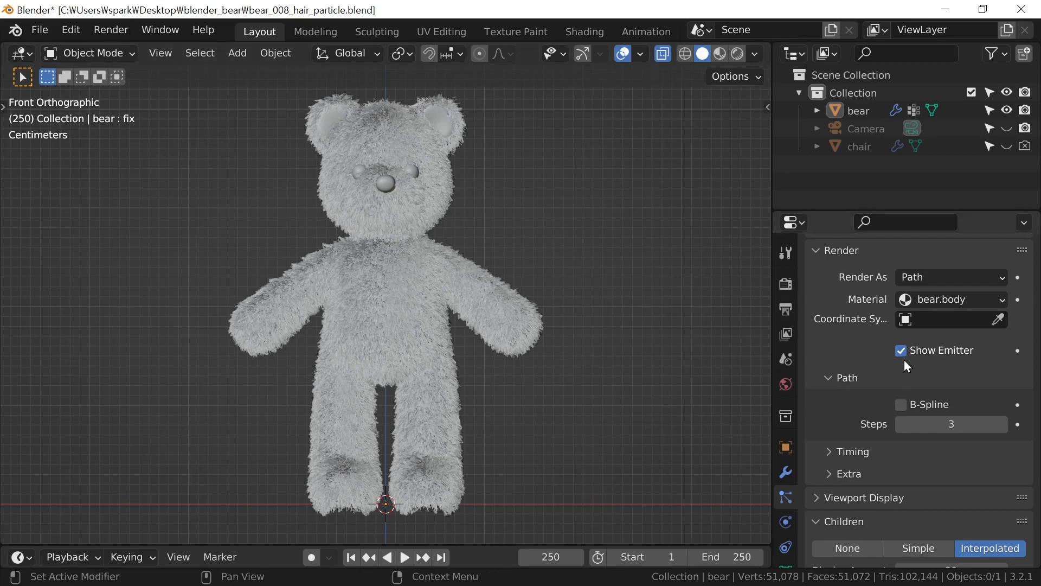
Look through the bear's hair particle settings, display the last render again and expand the Hair Shape settings.
{"action": "middle_click_drag", "start_coordinate": [906, 325], "coordinate": [916, 495]}
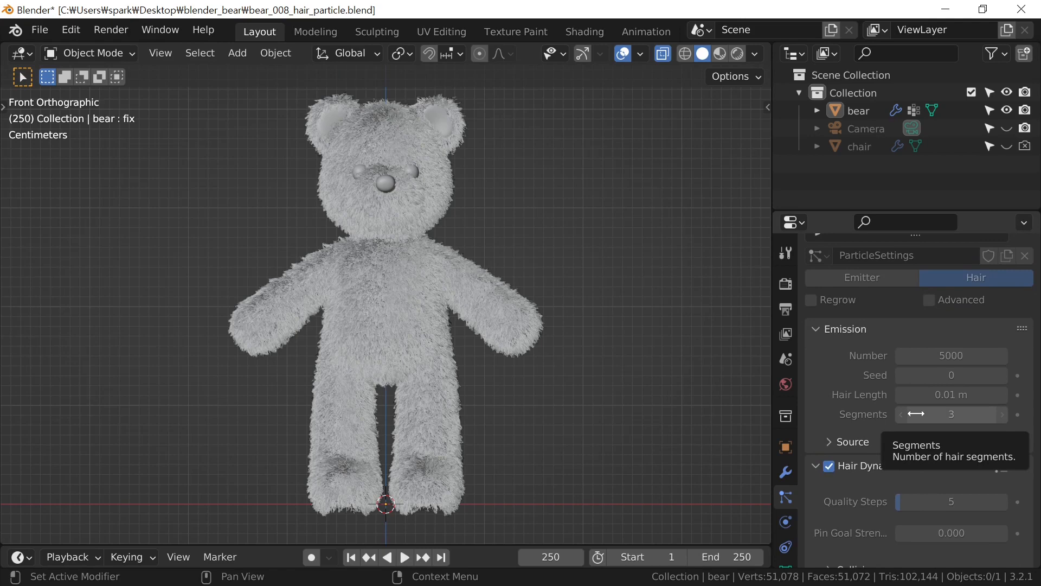
{"action": "middle_click_drag", "start_coordinate": [918, 460], "coordinate": [906, 254]}
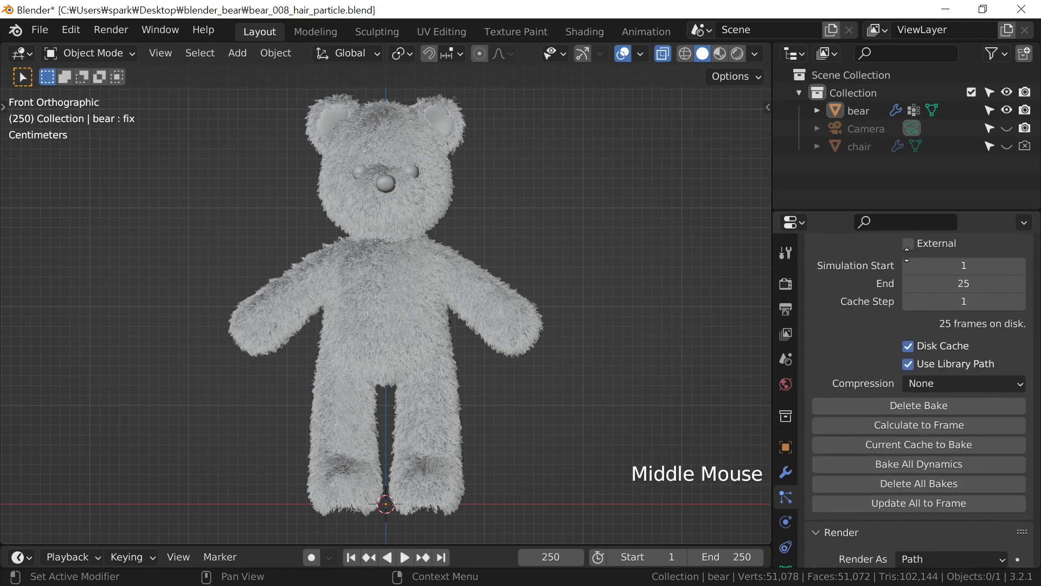
{"action": "middle_click_drag", "start_coordinate": [896, 534], "coordinate": [893, 291]}
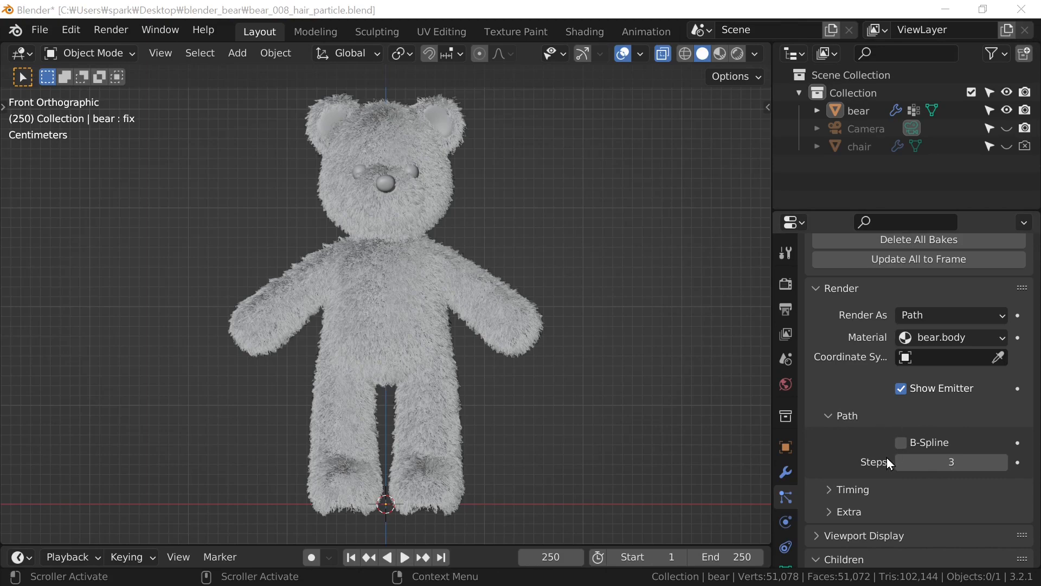
{"action": "key", "text": "F11"}
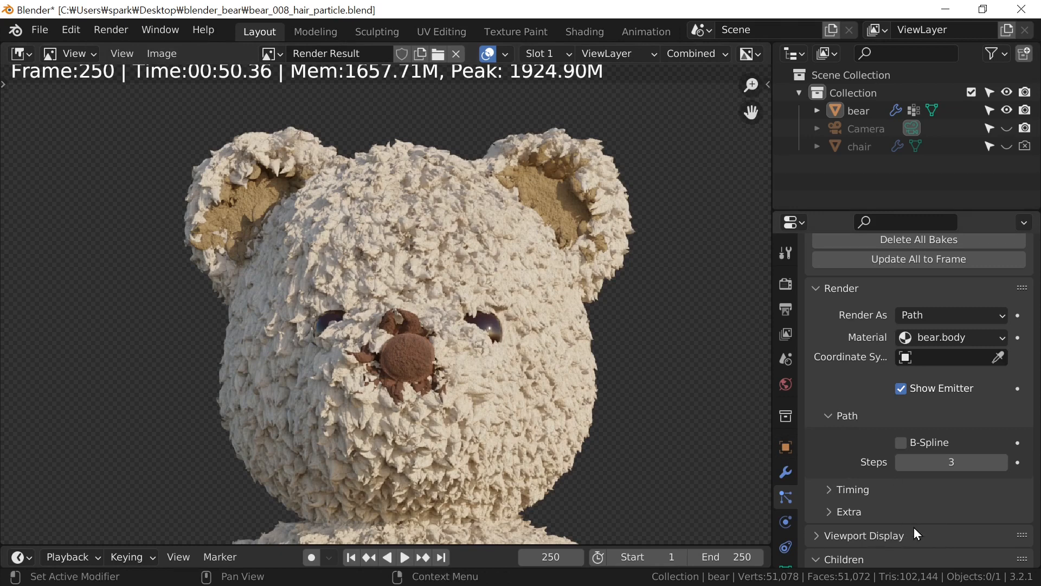
{"action": "middle_click_drag", "start_coordinate": [913, 527], "coordinate": [870, 313]}
{"action": "left_click", "coordinate": [844, 386]}
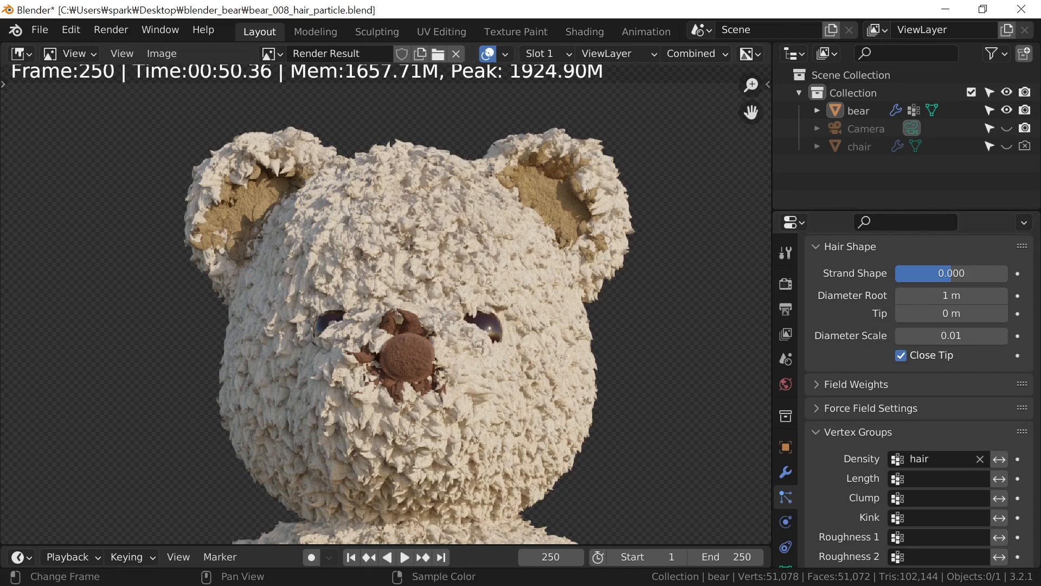
Close the render result and show a close-up of the bear's face in Rendered viewport shading.
{"action": "left_click", "coordinate": [533, 361]}
{"action": "key", "text": "Escape"}
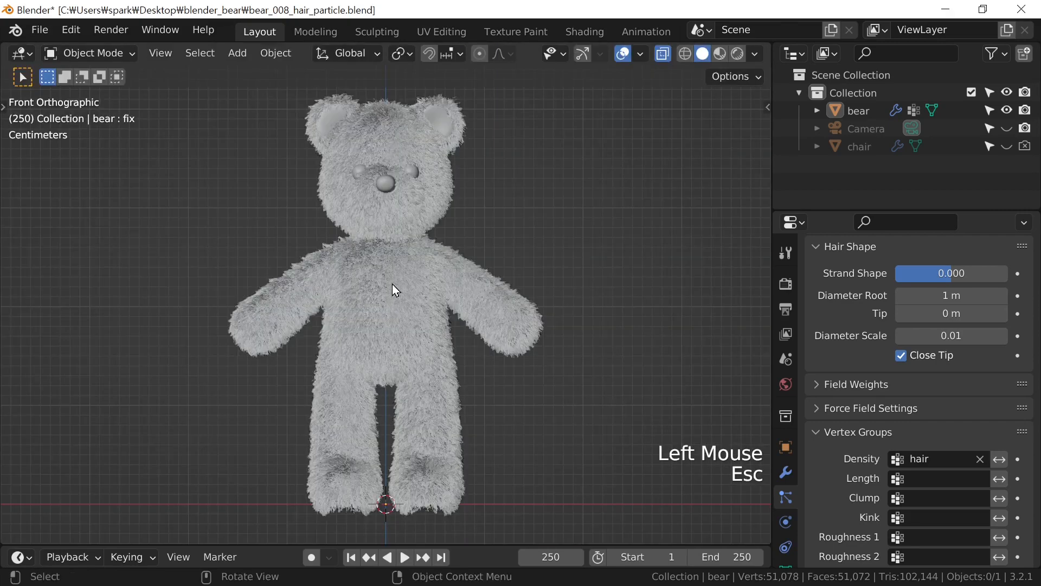
{"action": "scroll", "coordinate": [392, 284], "scroll_direction": "up", "scroll_amount": 2}
{"action": "middle_click_drag", "start_coordinate": [405, 213], "coordinate": [408, 402], "text": "shift"}
{"action": "scroll", "coordinate": [409, 402], "scroll_direction": "up", "scroll_amount": 3}
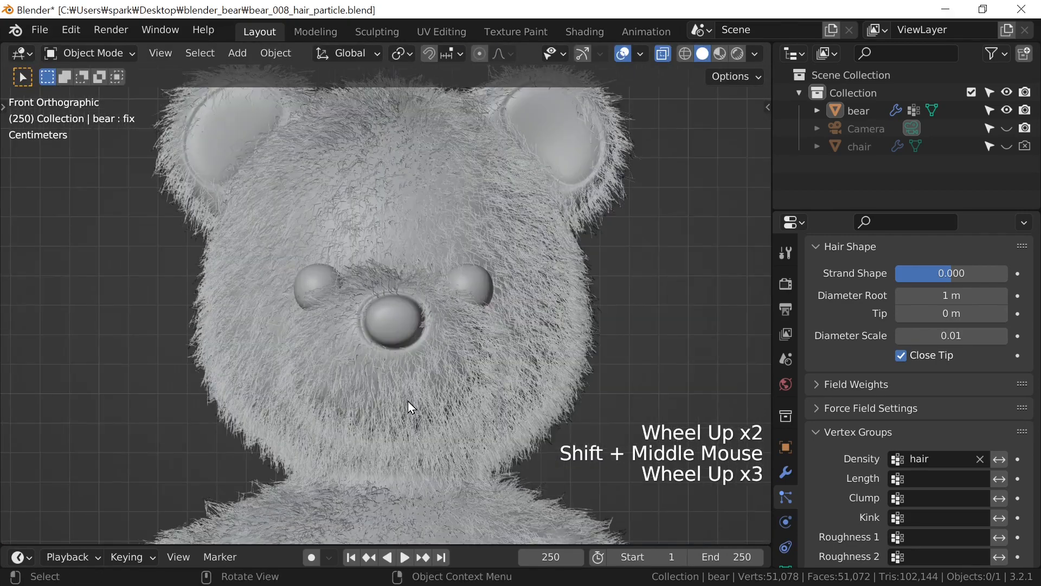
{"action": "scroll", "coordinate": [412, 404], "scroll_direction": "down", "scroll_amount": 1}
{"action": "left_click", "coordinate": [737, 53]}
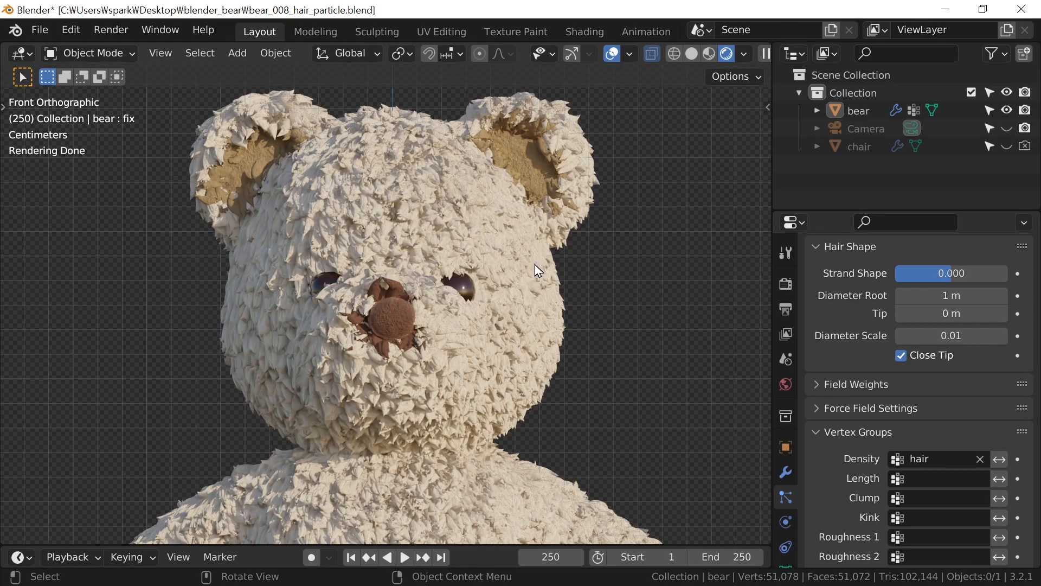
{"action": "scroll", "coordinate": [598, 204], "scroll_direction": "up", "scroll_amount": 2}
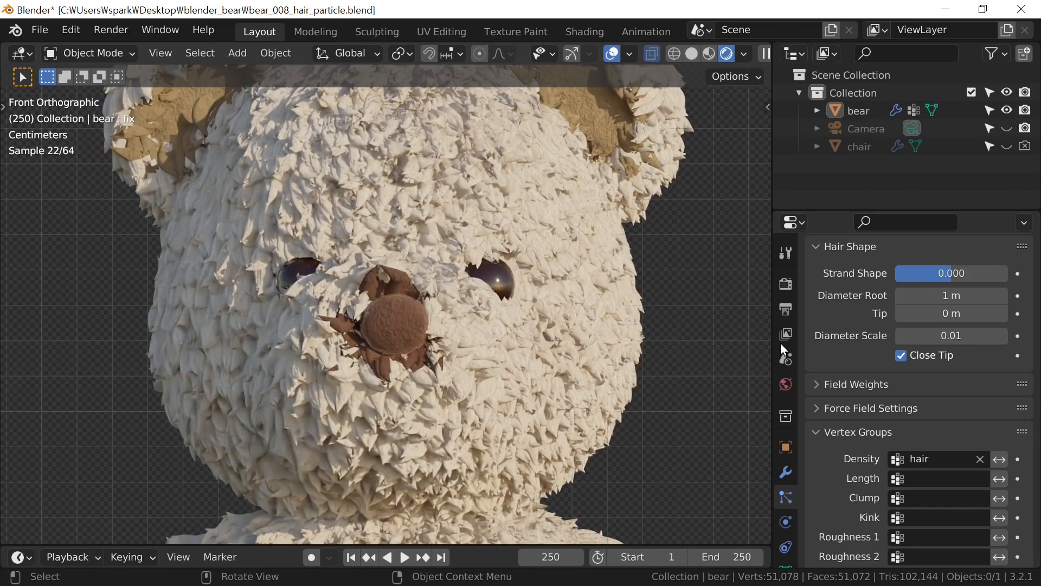
Set the hair's Diameter Root to 0.05 m and inspect the thinner fur on the bear's head.
{"action": "left_click", "coordinate": [927, 298]}
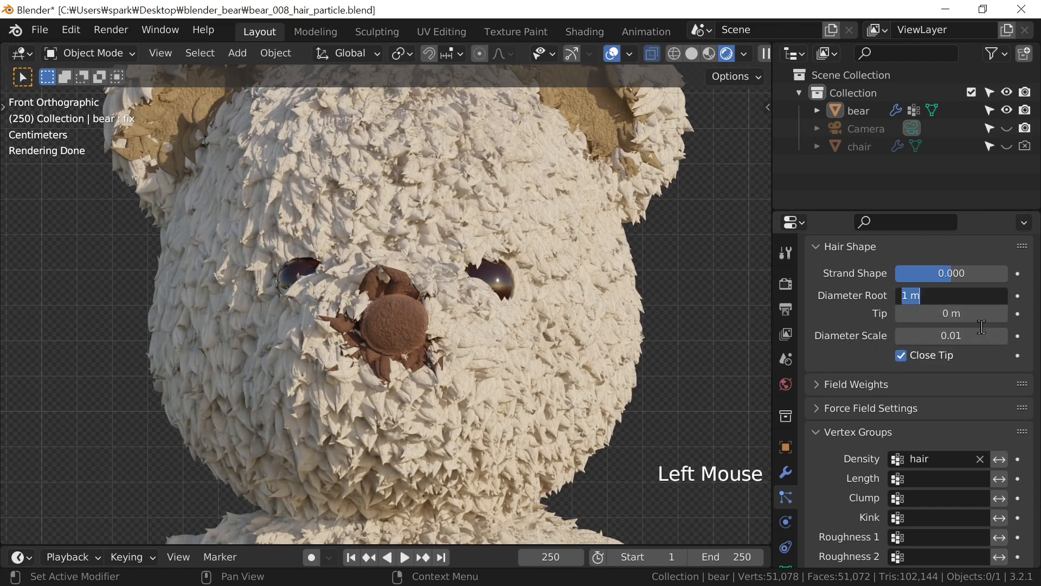
{"action": "type", "text": "0.05"}
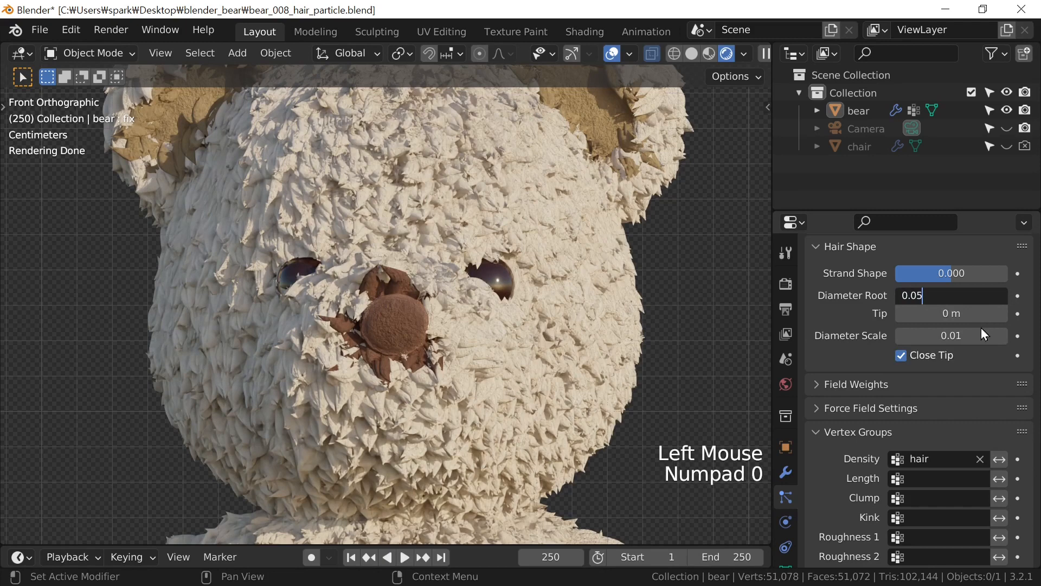
{"action": "key", "text": "Return"}
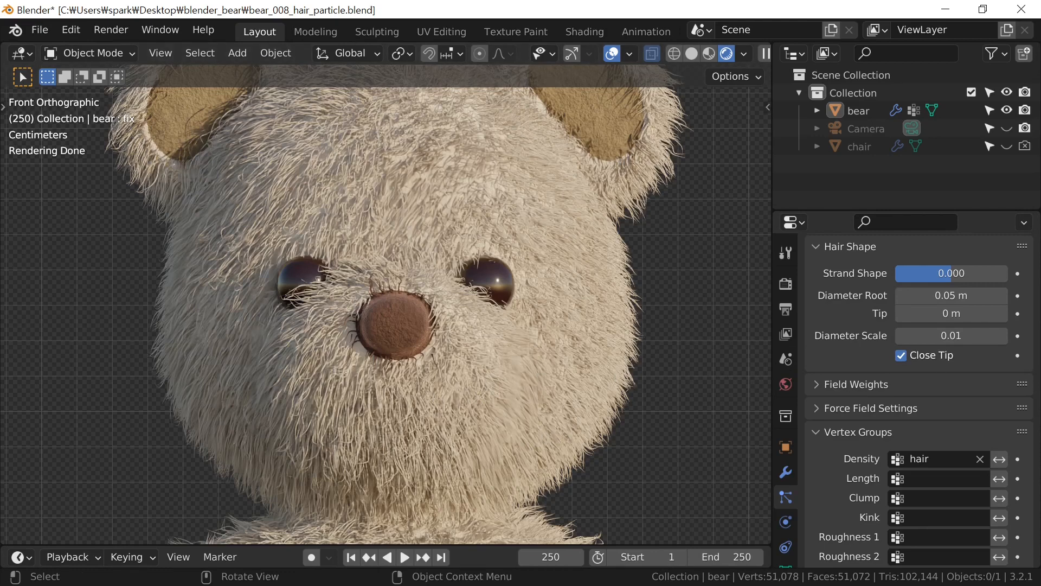
{"action": "scroll", "coordinate": [612, 450], "scroll_direction": "down", "scroll_amount": 5}
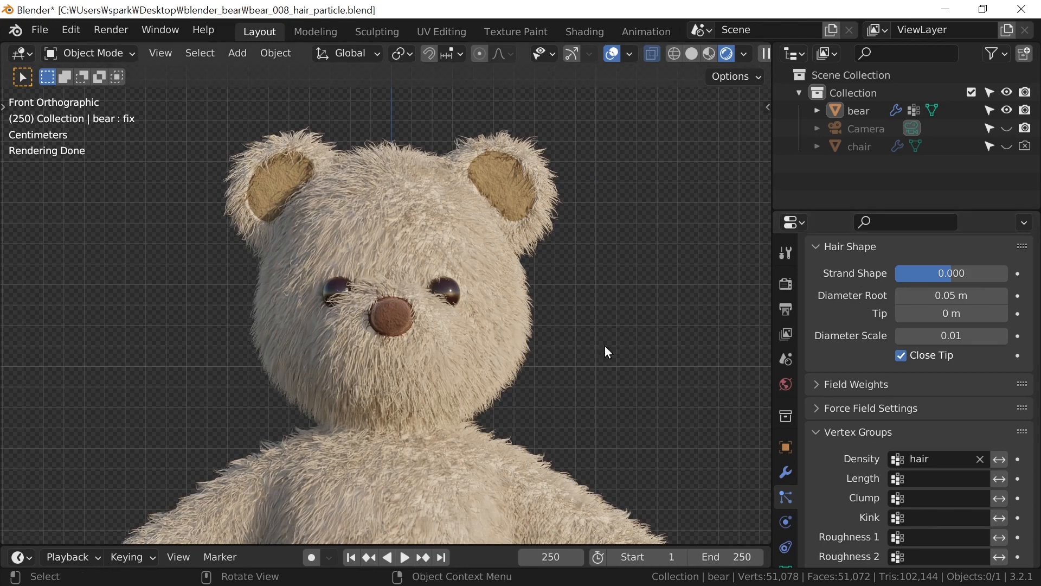
{"action": "scroll", "coordinate": [425, 404], "scroll_direction": "up", "scroll_amount": 3}
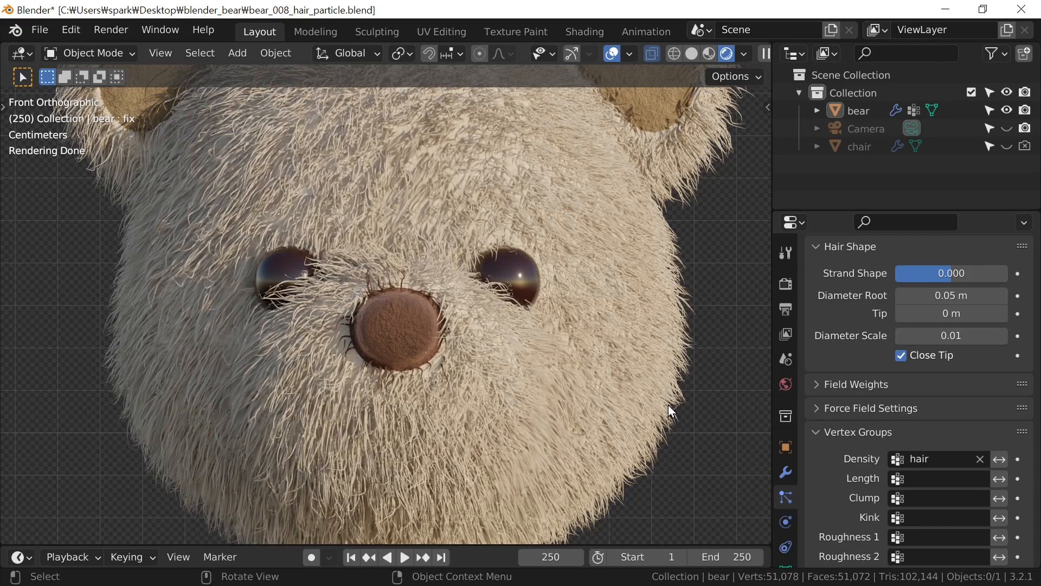
Set the hair's Strand Shape to 0.9 and inspect the strands in close-up along the edge of the bear's cheek.
{"action": "scroll", "coordinate": [692, 409], "scroll_direction": "up", "scroll_amount": 1, "text": "shift"}
{"action": "middle_click_drag", "start_coordinate": [692, 409], "coordinate": [433, 365], "text": "shift"}
{"action": "scroll", "coordinate": [456, 413], "scroll_direction": "up", "scroll_amount": 2}
{"action": "middle_click_drag", "start_coordinate": [456, 413], "coordinate": [390, 395], "text": "shift"}
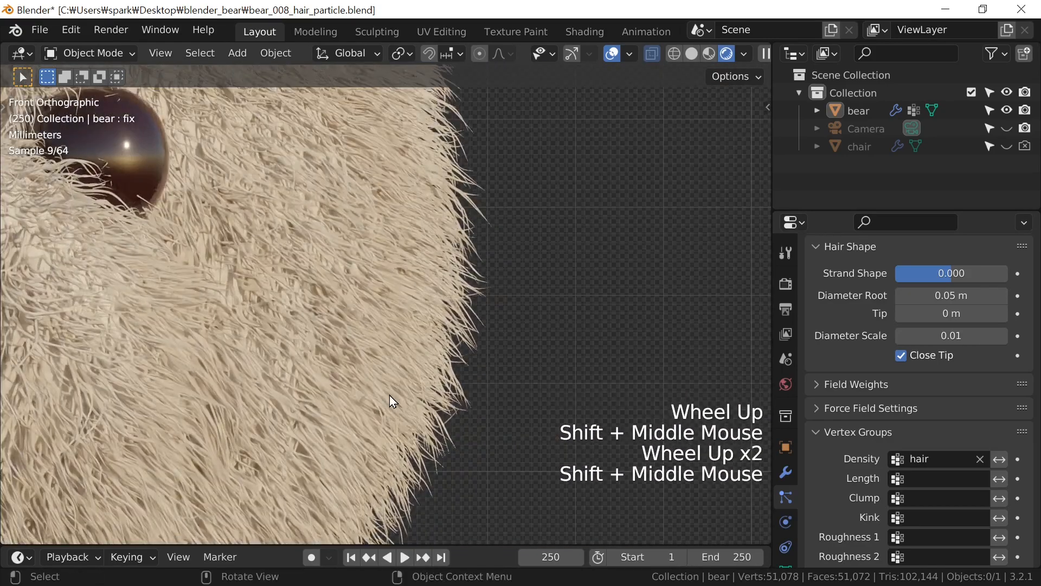
{"action": "scroll", "coordinate": [401, 397], "scroll_direction": "up", "scroll_amount": 1}
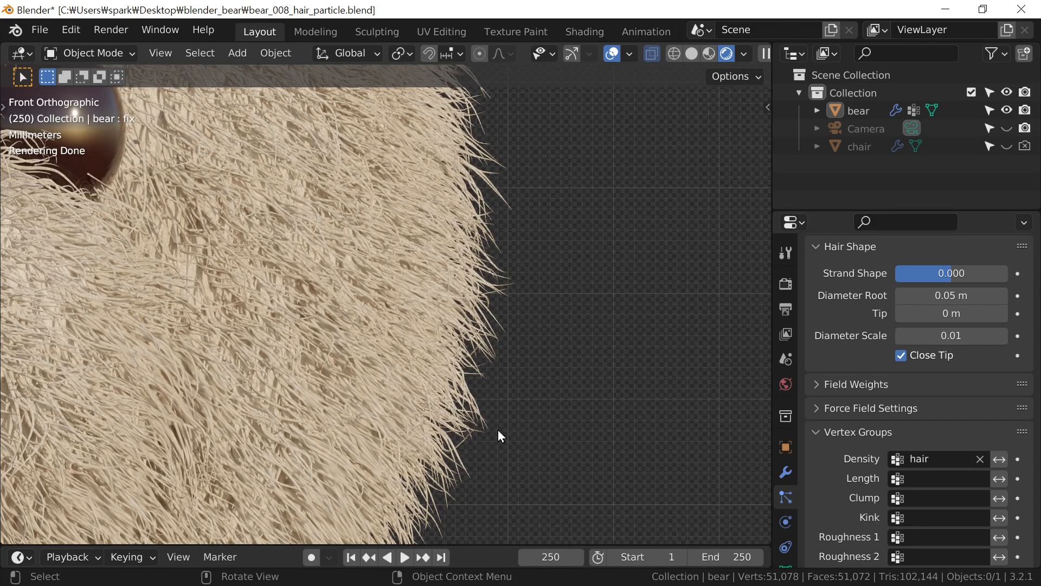
{"action": "left_click", "coordinate": [941, 274]}
{"action": "type", "text": "0.9"}
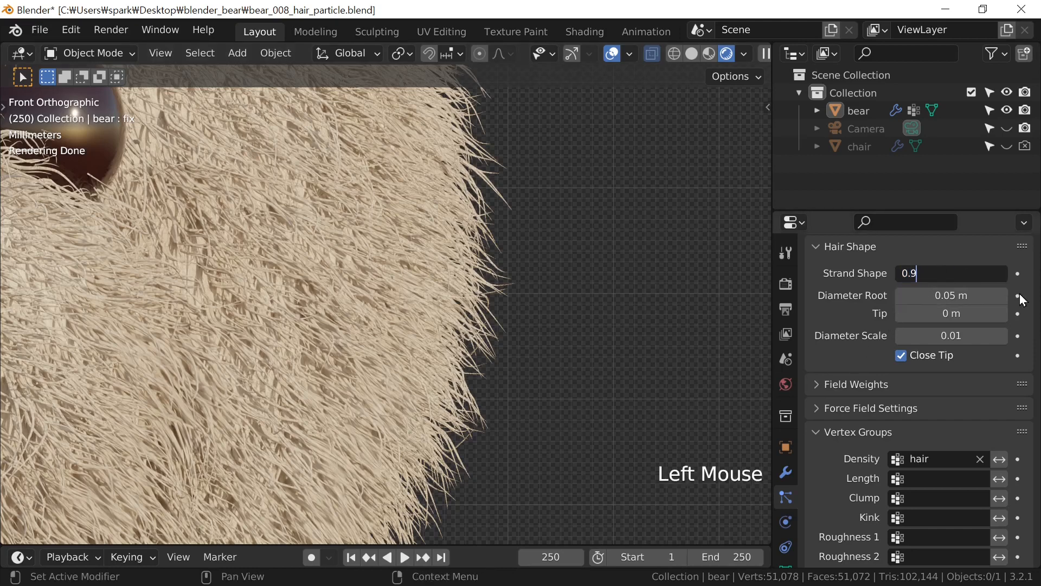
{"action": "key", "text": "Return"}
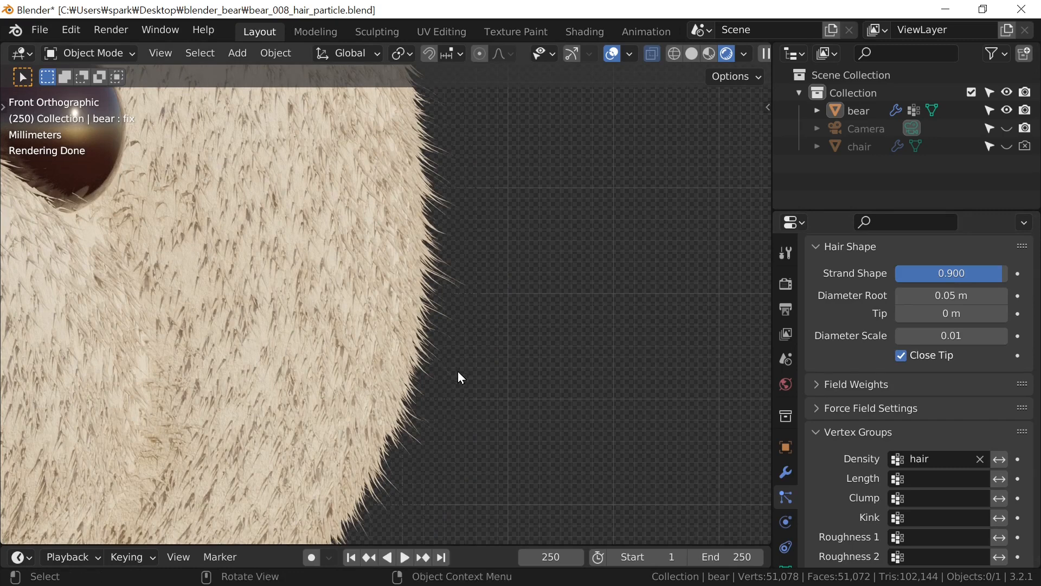
{"action": "middle_click_drag", "start_coordinate": [459, 377], "coordinate": [503, 360], "text": "shift"}
{"action": "scroll", "coordinate": [503, 360], "scroll_direction": "up", "scroll_amount": 1, "text": "shift"}
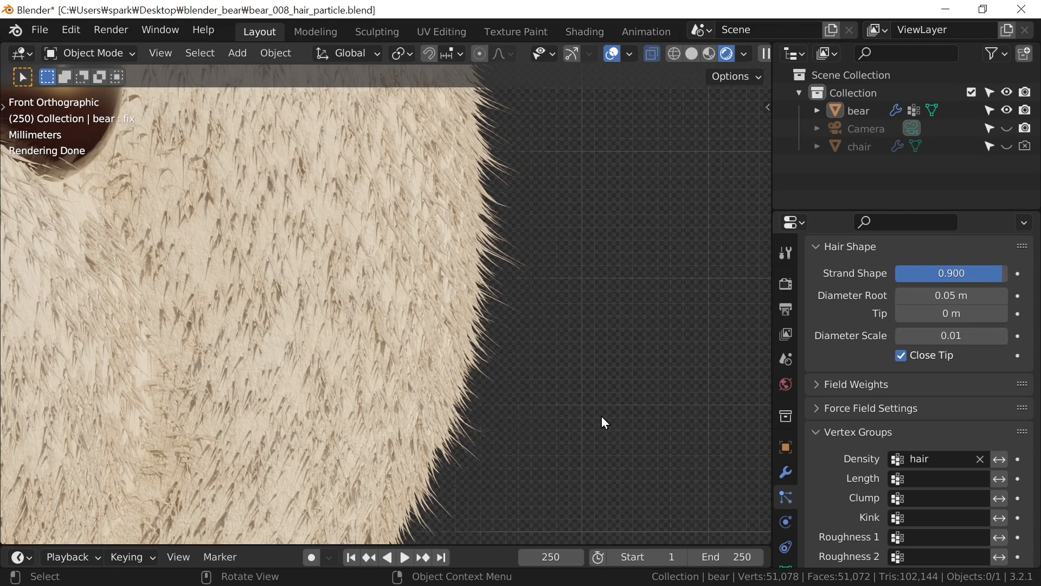
Set the hair's Strand Shape to -0.9 and view the fur on the whole bear.
{"action": "left_click", "coordinate": [944, 271]}
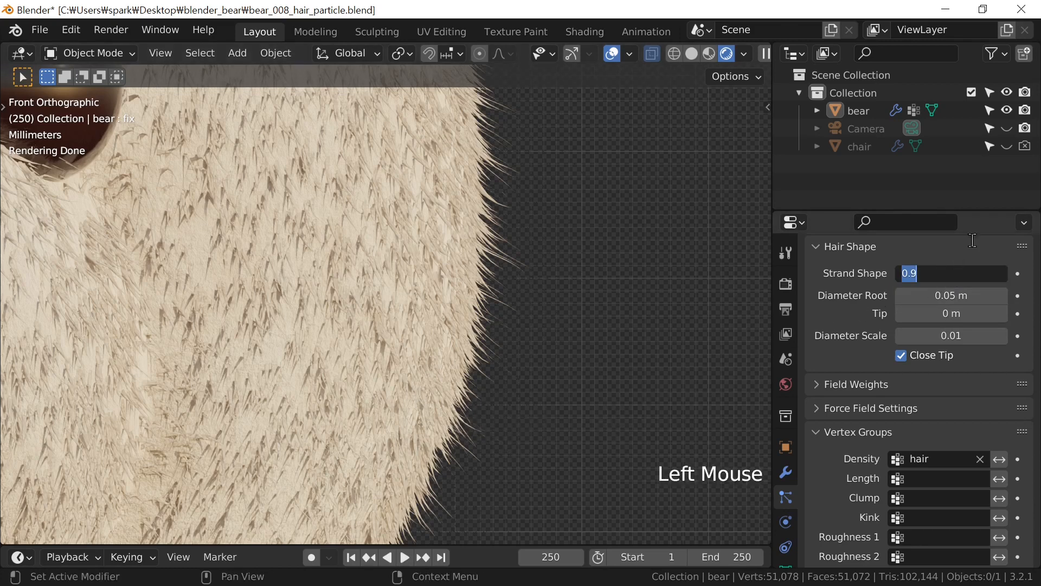
{"action": "type", "text": "-0.9"}
{"action": "key", "text": "Return"}
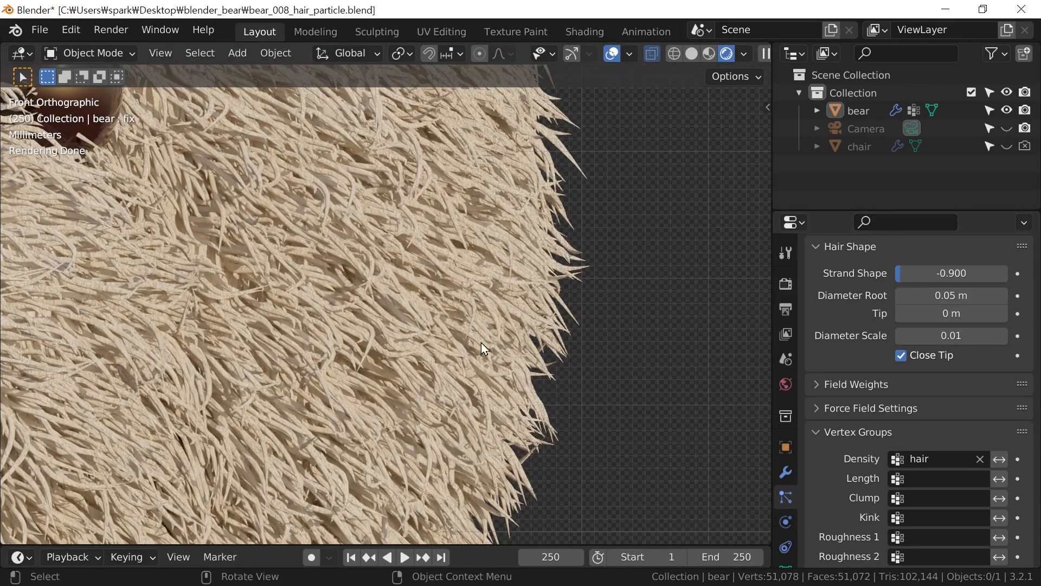
{"action": "scroll", "coordinate": [385, 350], "scroll_direction": "down", "scroll_amount": 7}
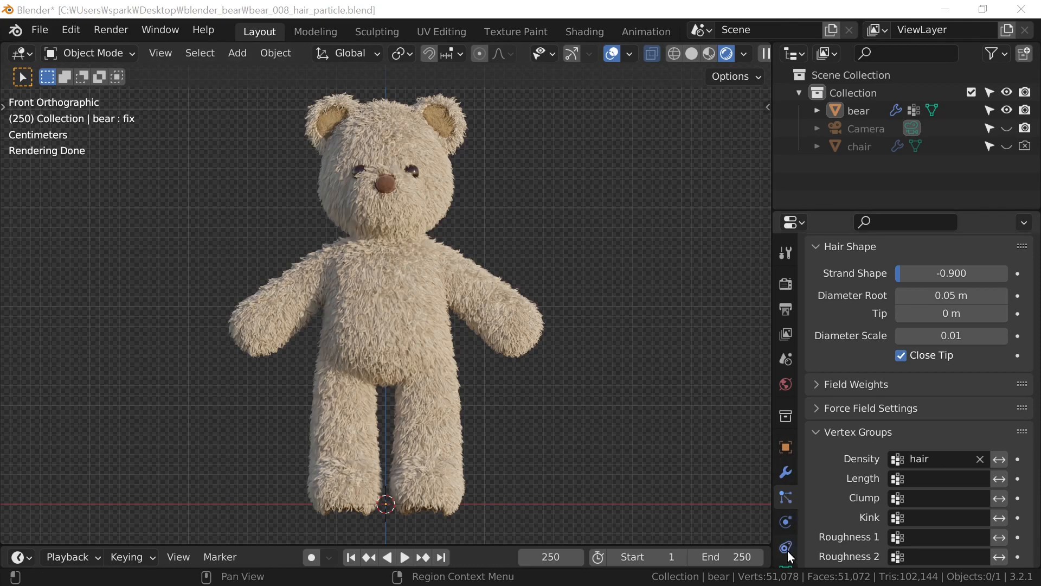
Display the material properties of the bear's bear.body material.
{"action": "middle_click_drag", "start_coordinate": [783, 559], "coordinate": [765, 474]}
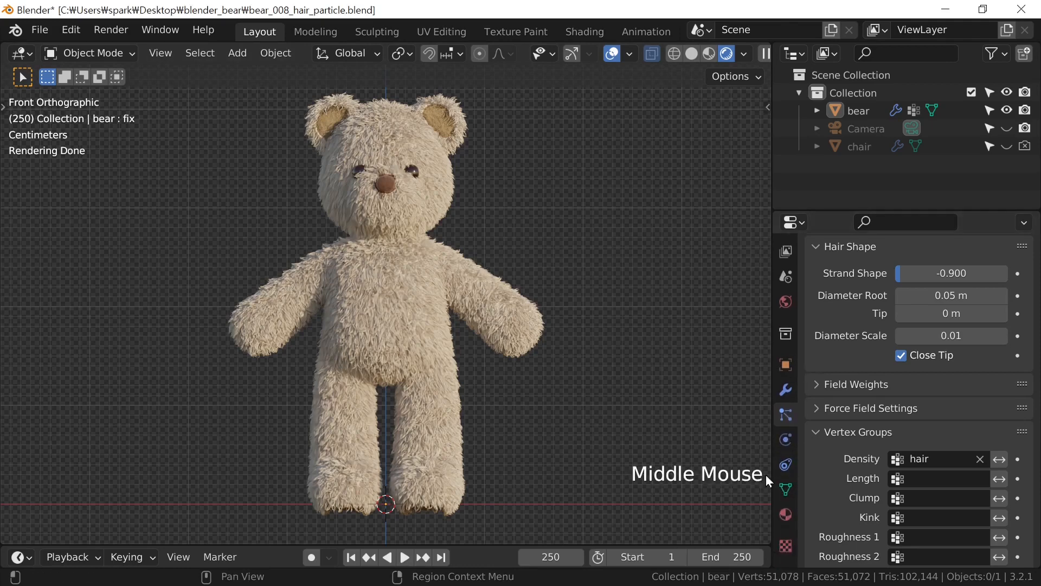
{"action": "left_click", "coordinate": [786, 514]}
{"action": "middle_click_drag", "start_coordinate": [844, 313], "coordinate": [932, 507]}
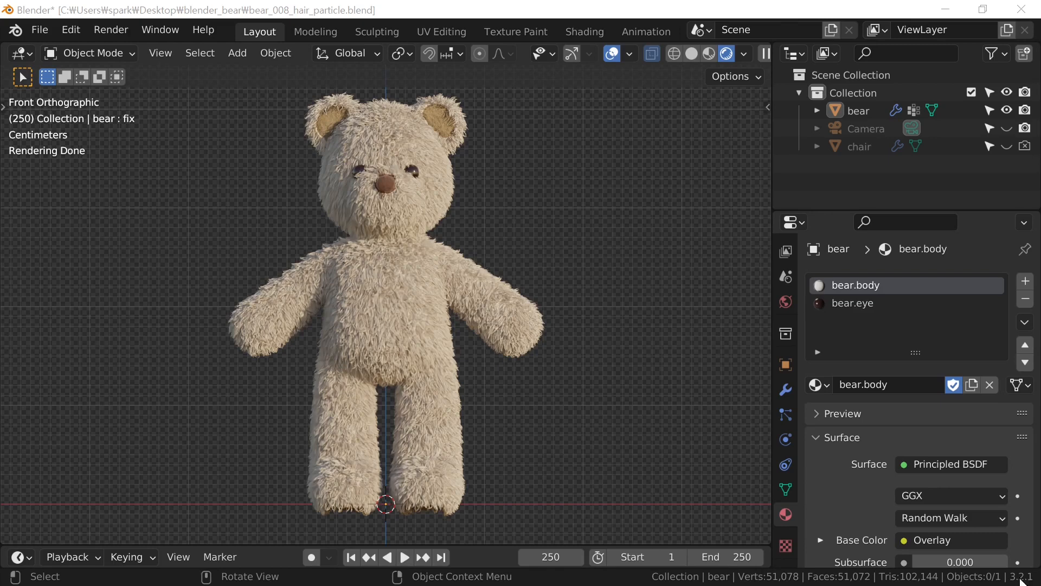
Switch the viewport to Solid shading and split it into a narrow and a wide area, with the bear enlarged in the narrow one.
{"action": "left_click", "coordinate": [274, 7]}
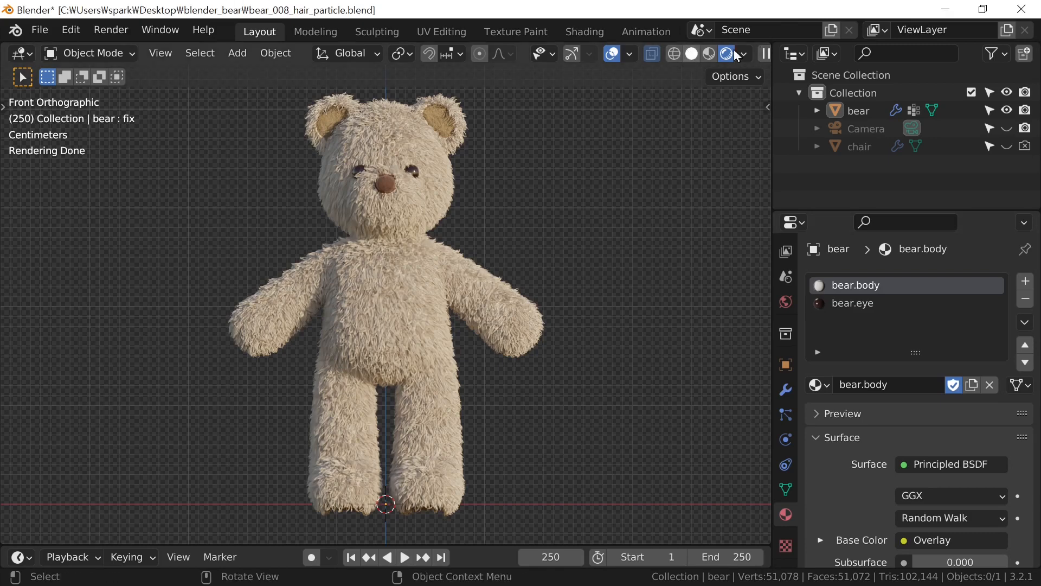
{"action": "left_click", "coordinate": [691, 55]}
{"action": "mouse_move", "coordinate": [768, 45]}
{"action": "left_mouse_down"}
{"action": "mouse_move", "coordinate": [453, 71]}
{"action": "mouse_move", "coordinate": [263, 70]}
{"action": "left_mouse_up"}
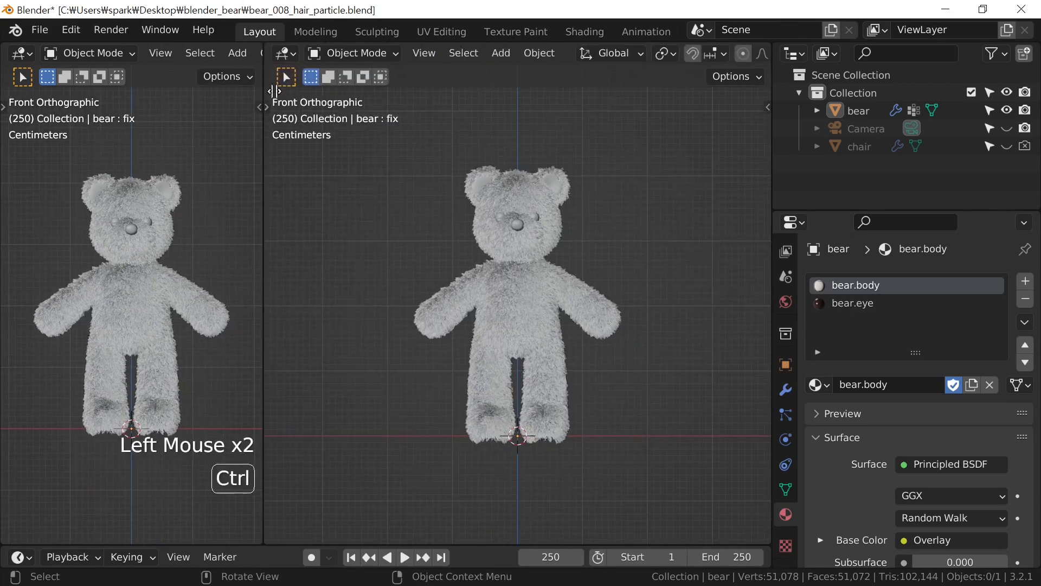
{"action": "scroll", "coordinate": [181, 332], "scroll_direction": "up", "scroll_amount": 3}
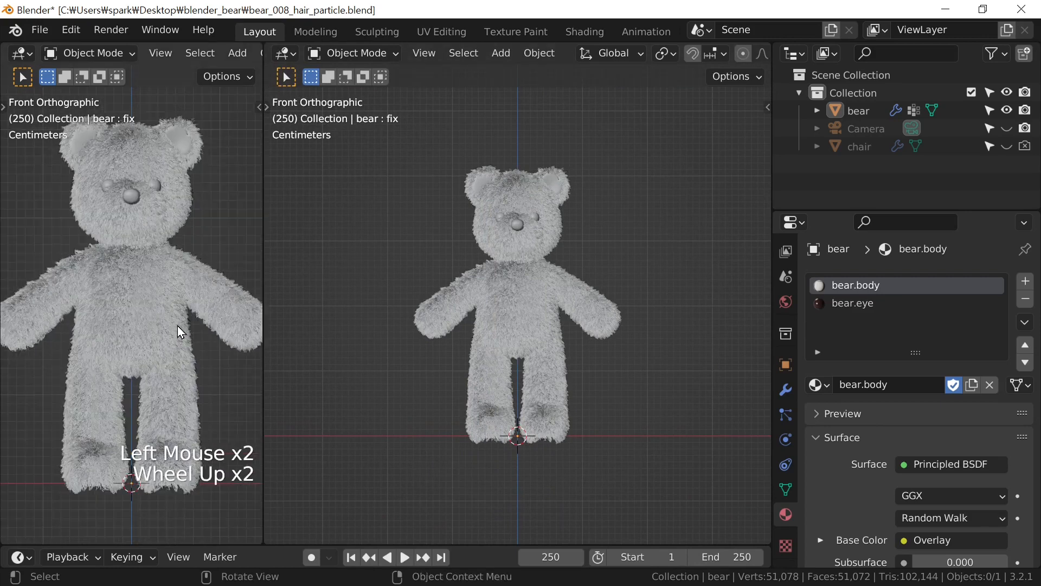
Change the wide viewport area to the Shader Editor, hide its sidebar and bring the whole bear.body node tree into view.
{"action": "left_click", "coordinate": [286, 53]}
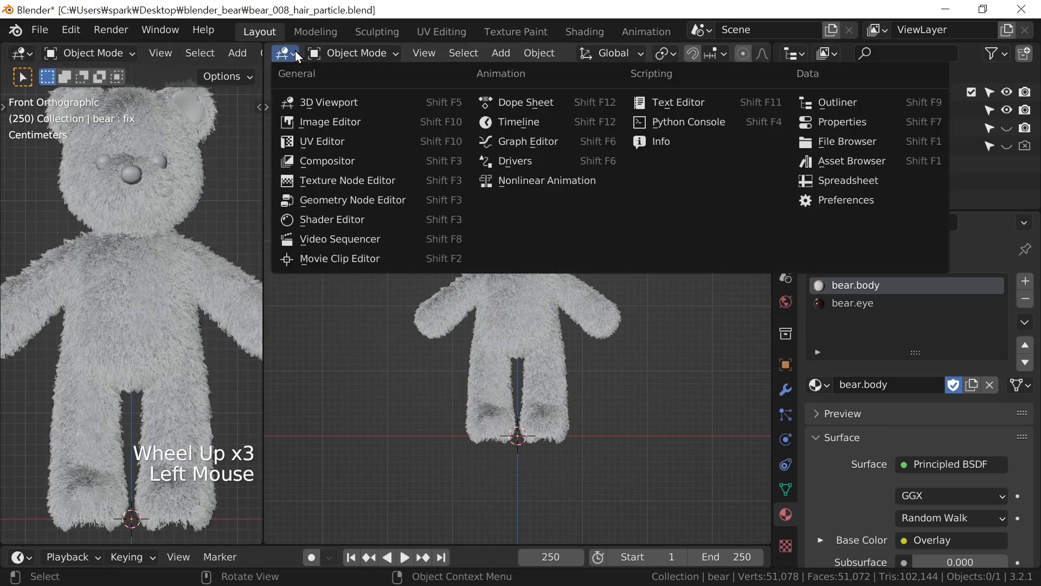
{"action": "left_click", "coordinate": [345, 228]}
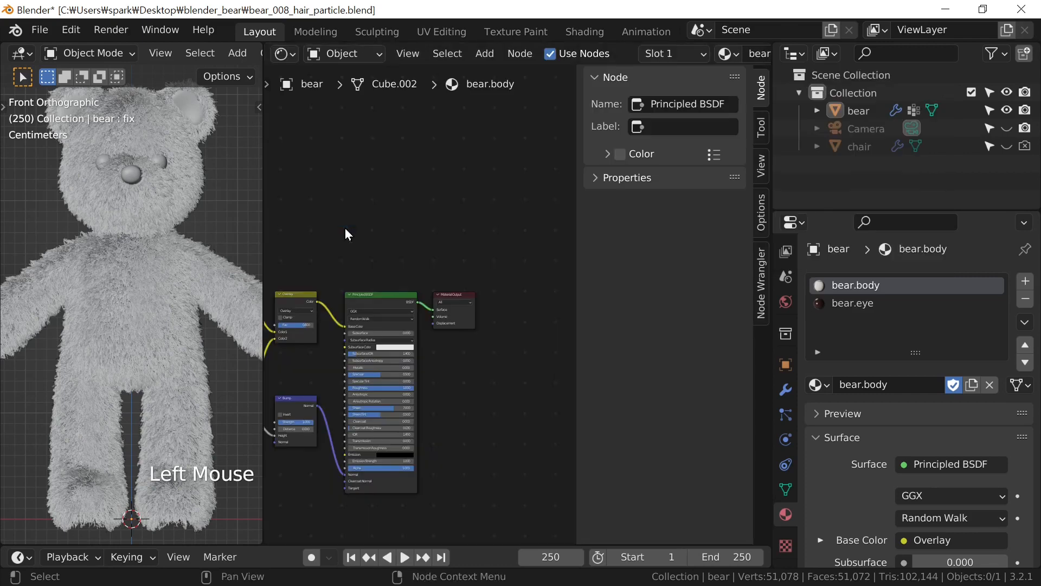
{"action": "key", "text": "n"}
{"action": "middle_click_drag", "start_coordinate": [502, 363], "coordinate": [688, 337]}
{"action": "scroll", "coordinate": [590, 372], "scroll_direction": "up", "scroll_amount": 2}
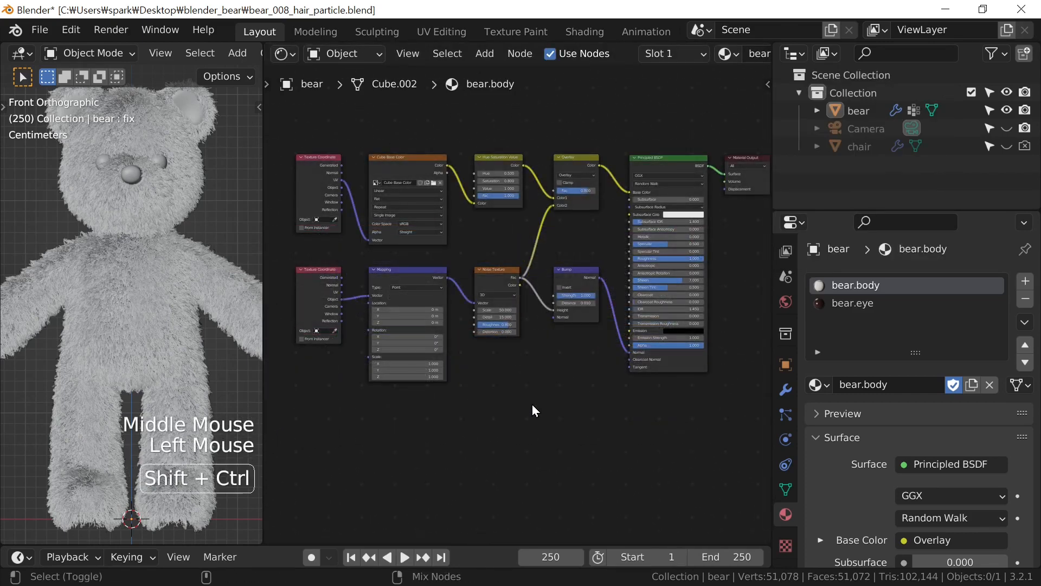
Save the file as a new incremented version named bear_009_hair_render.blend in the blender_bear folder.
{"action": "key", "text": "ctrl+shift+s"}
{"action": "key", "text": "KP_Add"}
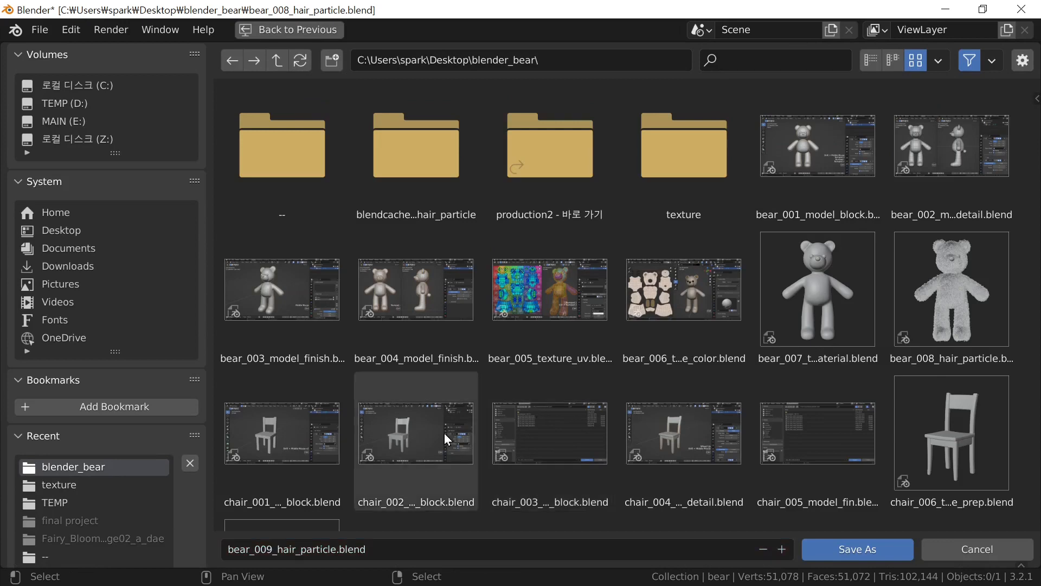
{"action": "left_click", "coordinate": [302, 548]}
{"action": "left_click", "coordinate": [301, 548]}
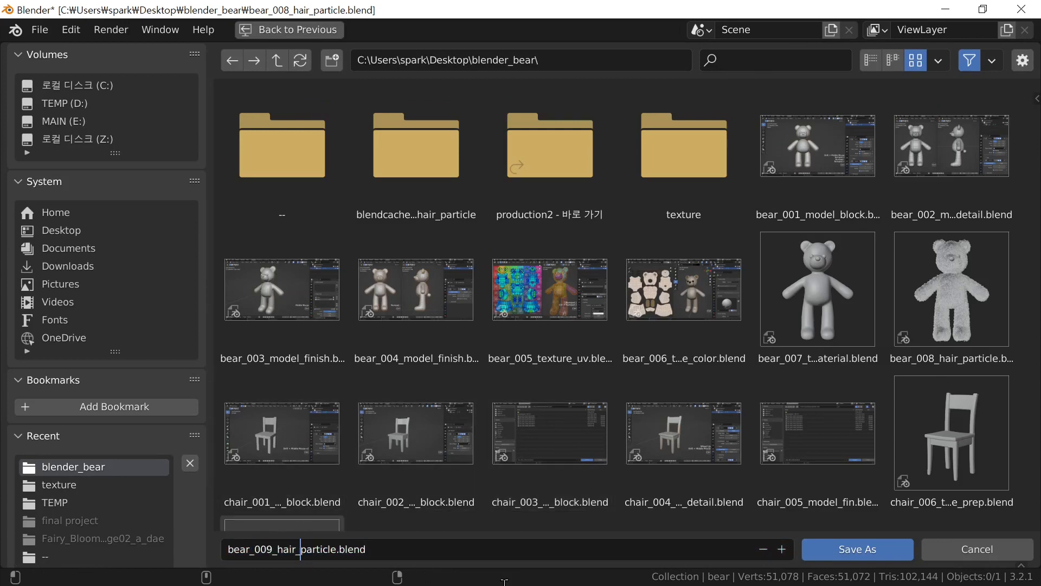
{"action": "key", "text": "shift+Right"}
{"action": "key", "text": "shift+Right"}
{"action": "key", "text": "shift+Right"}
{"action": "key", "text": "shift+Right"}
{"action": "key", "text": "shift+Right"}
{"action": "key", "text": "shift+Right"}
{"action": "key", "text": "shift+Right"}
{"action": "key", "text": "shift+Right"}
{"action": "type", "text": "render"}
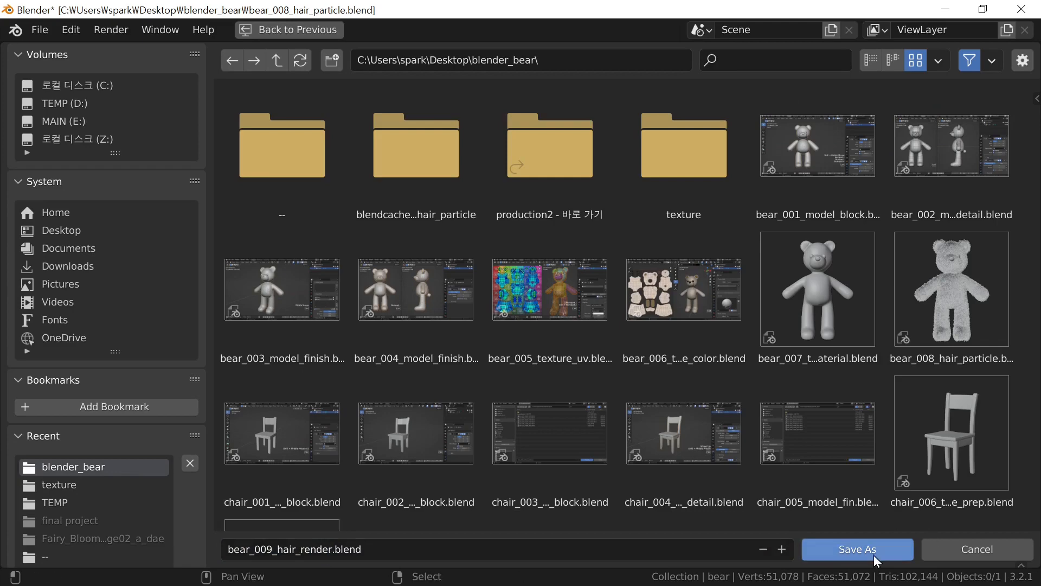
{"action": "left_click", "coordinate": [858, 549]}
Switch the narrow 3D viewport showing the bear to Rendered shading.
{"action": "scroll", "coordinate": [555, 441], "scroll_direction": "up", "scroll_amount": 1}
{"action": "middle_click_drag", "start_coordinate": [555, 438], "coordinate": [576, 430]}
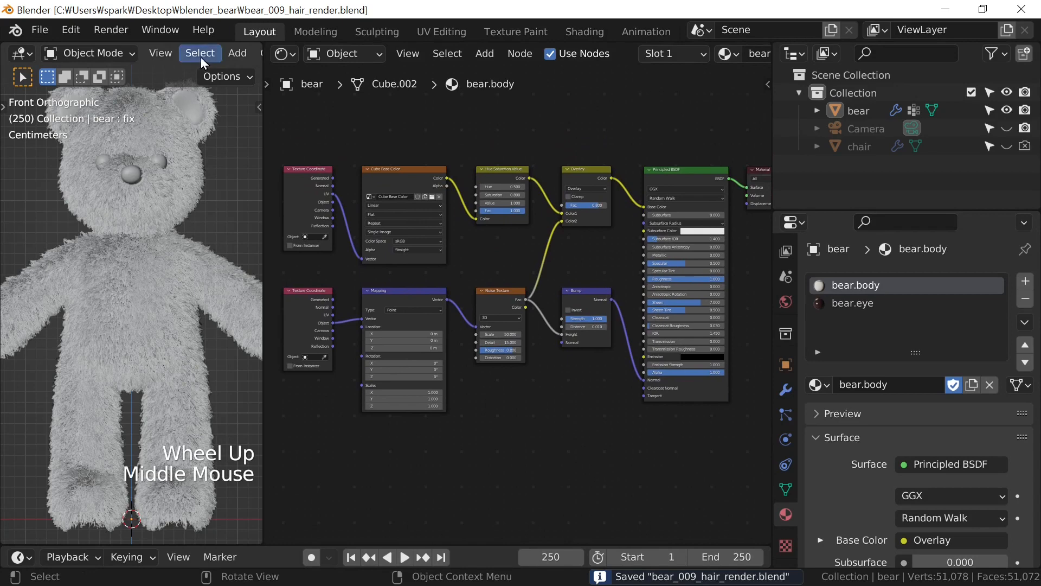
{"action": "mouse_move", "coordinate": [200, 58]}
{"action": "middle_mouse_down"}
{"action": "mouse_move", "coordinate": [49, 69]}
{"action": "mouse_move", "coordinate": [105, 77]}
{"action": "middle_mouse_up"}
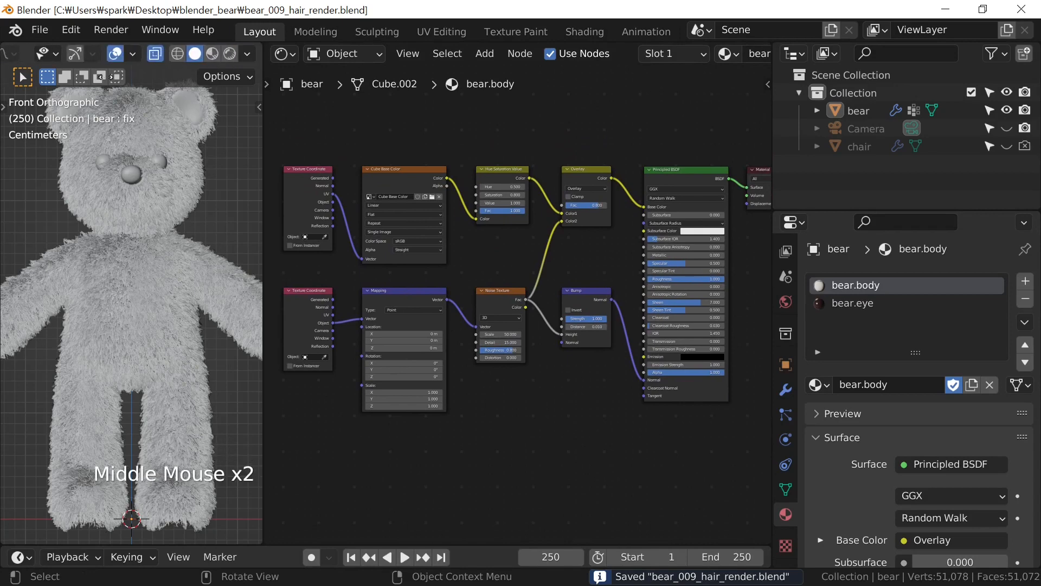
{"action": "left_click", "coordinate": [229, 55]}
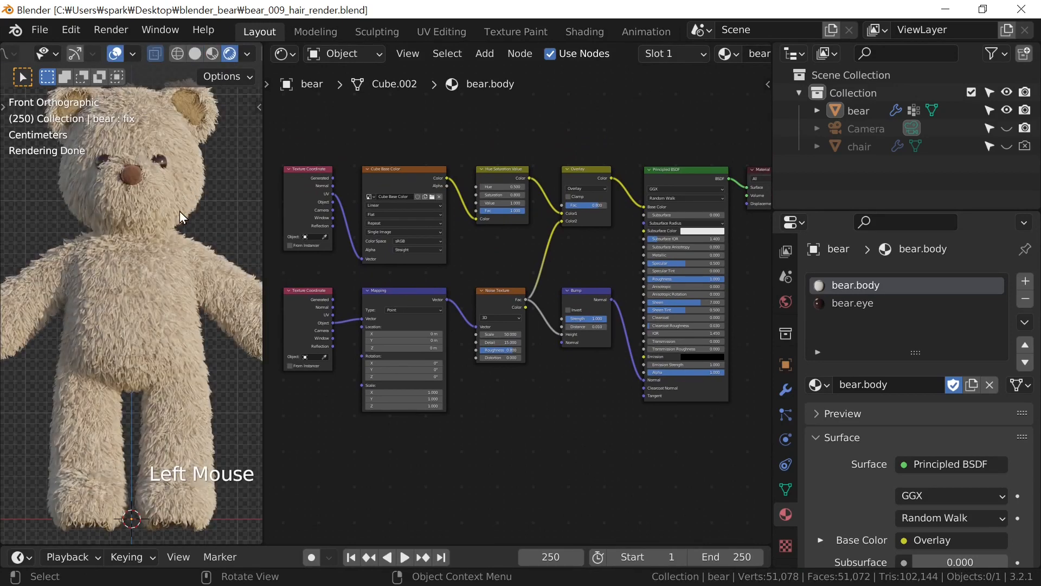
{"action": "key", "text": "ctrl+KP_8"}
Add a Principled Hair BSDF node directly below the Principled BSDF in the bear.body node tree.
{"action": "middle_click_drag", "start_coordinate": [611, 435], "coordinate": [436, 462]}
{"action": "scroll", "coordinate": [435, 462], "scroll_direction": "up", "scroll_amount": 1}
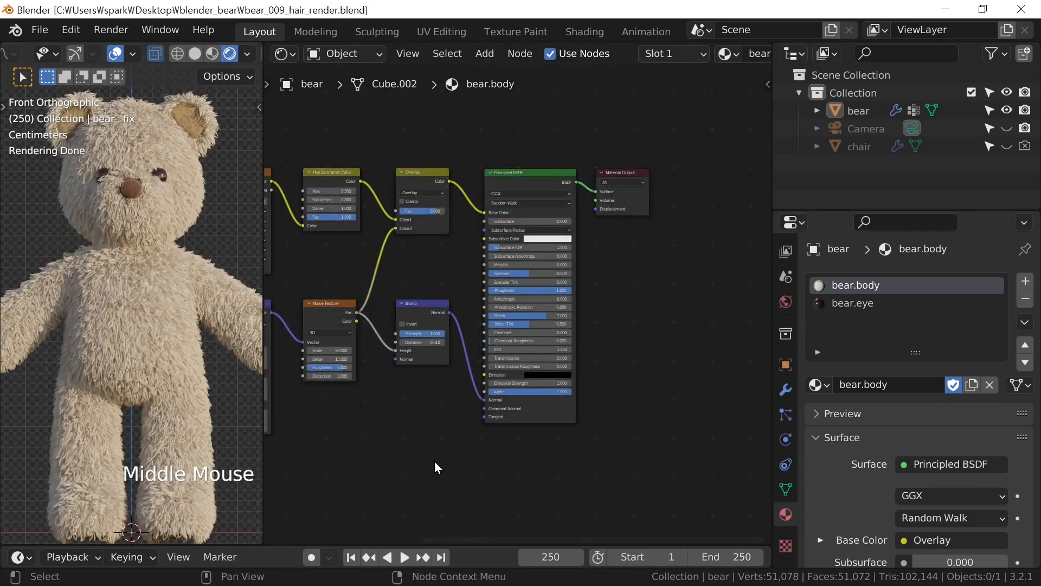
{"action": "middle_click_drag", "start_coordinate": [547, 476], "coordinate": [569, 418]}
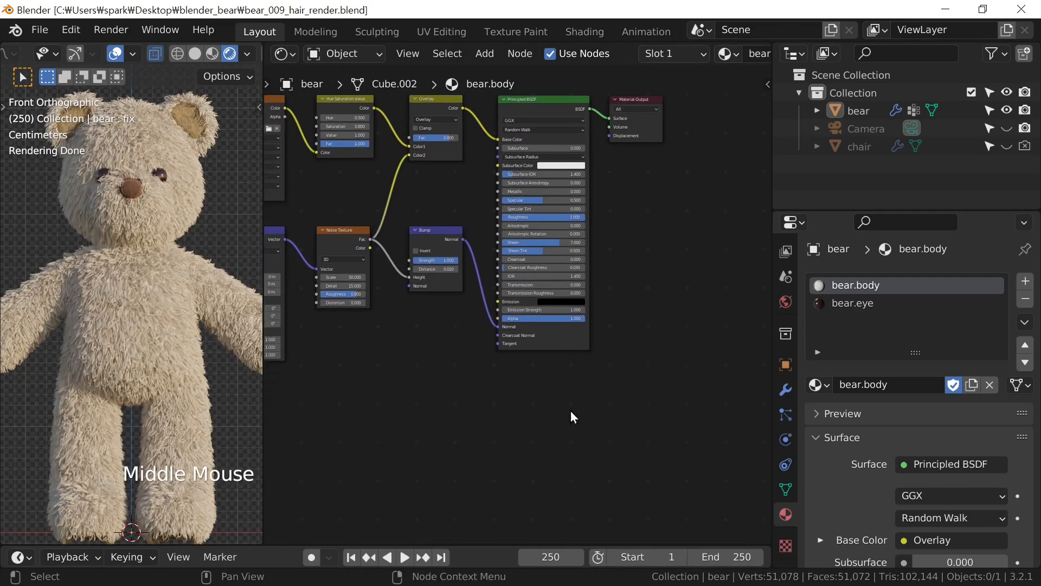
{"action": "scroll", "coordinate": [597, 434], "scroll_direction": "up", "scroll_amount": 1}
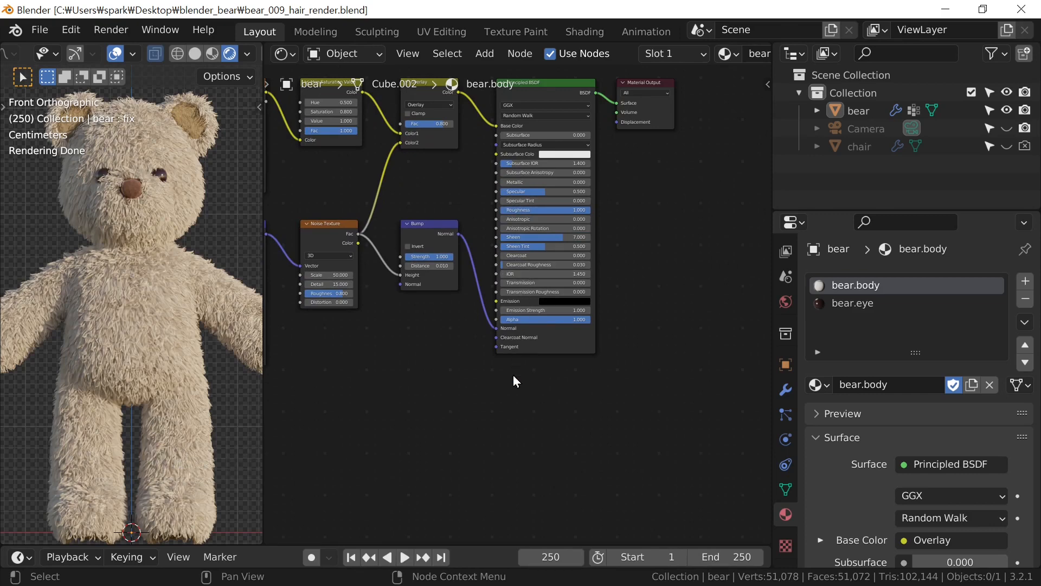
{"action": "scroll", "coordinate": [534, 444], "scroll_direction": "up", "scroll_amount": 1}
{"action": "middle_click_drag", "start_coordinate": [530, 442], "coordinate": [549, 407]}
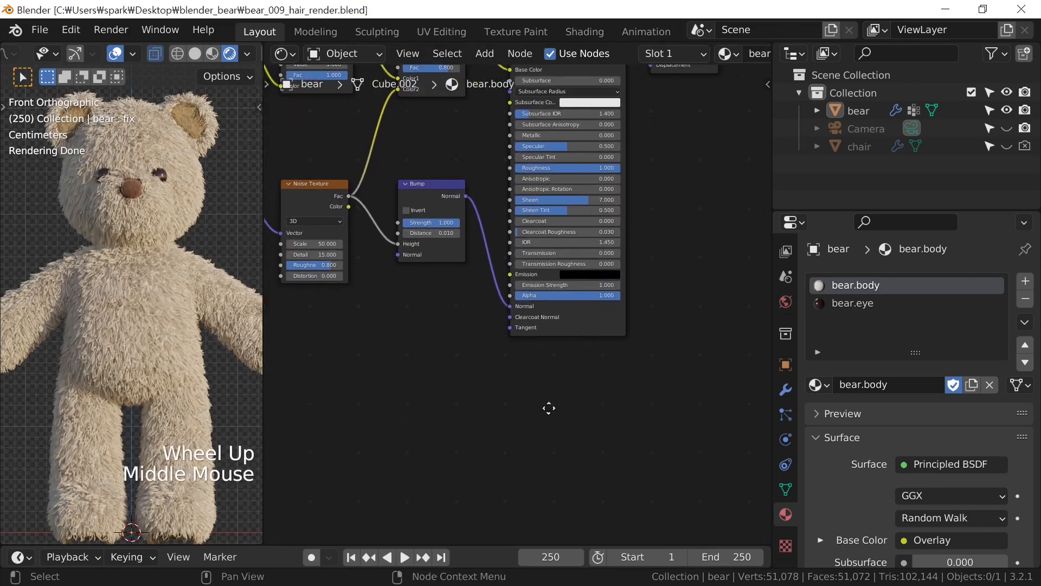
{"action": "key", "text": "shift+a"}
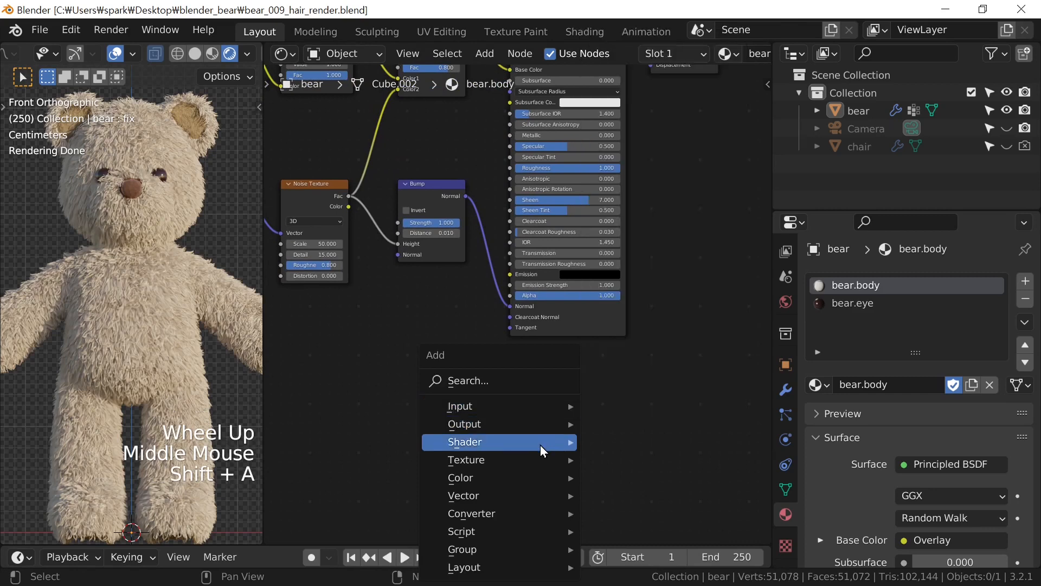
{"action": "mouse_move", "coordinate": [540, 446]}
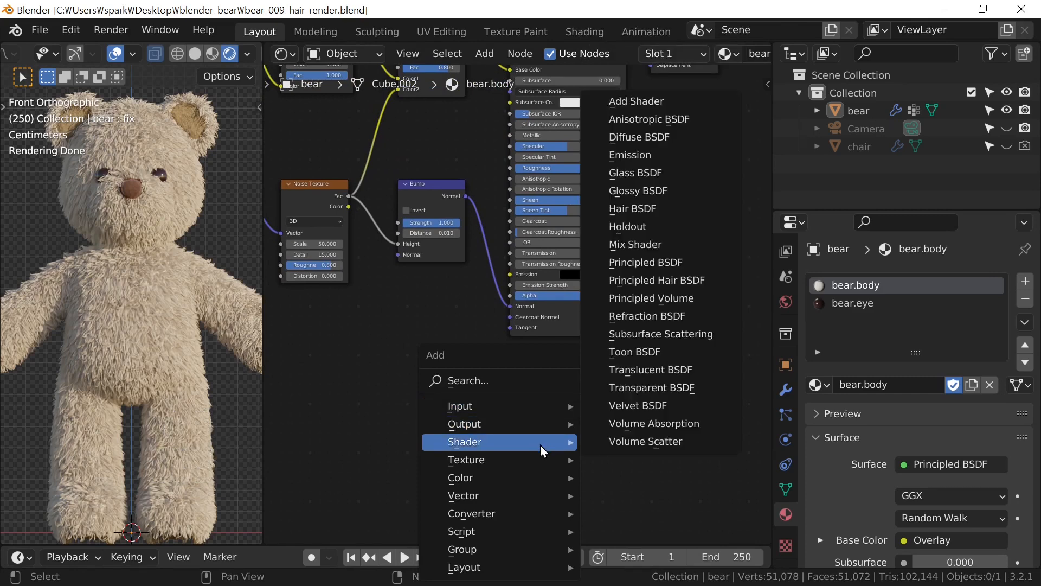
{"action": "left_click", "coordinate": [711, 282]}
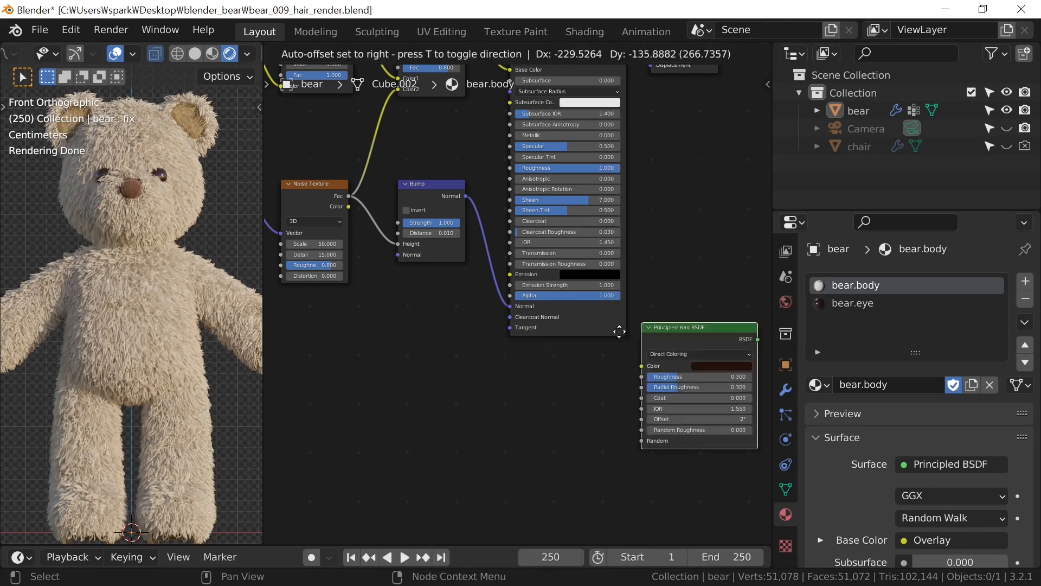
{"action": "left_click", "coordinate": [491, 361]}
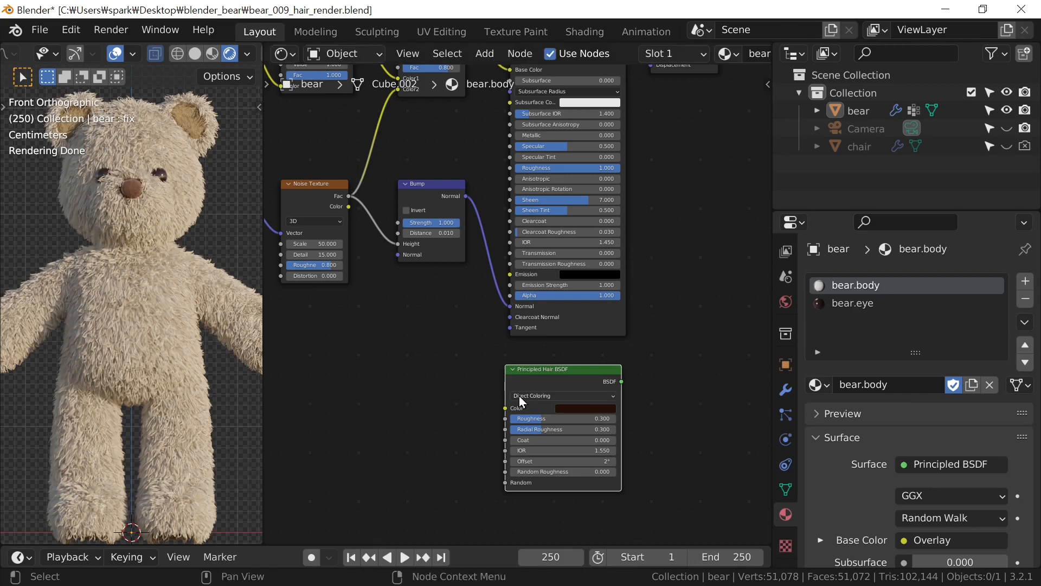
Connect the Principled Hair BSDF directly to the Material Output's Surface input to preview it on the bear.
{"action": "scroll", "coordinate": [478, 389], "scroll_direction": "up", "scroll_amount": 2}
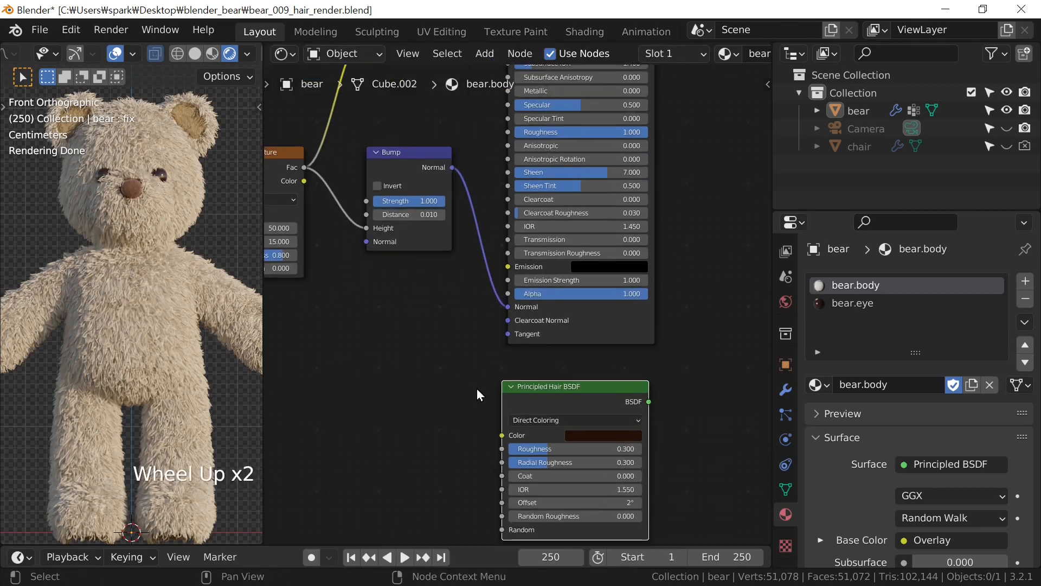
{"action": "middle_click_drag", "start_coordinate": [476, 388], "coordinate": [455, 309]}
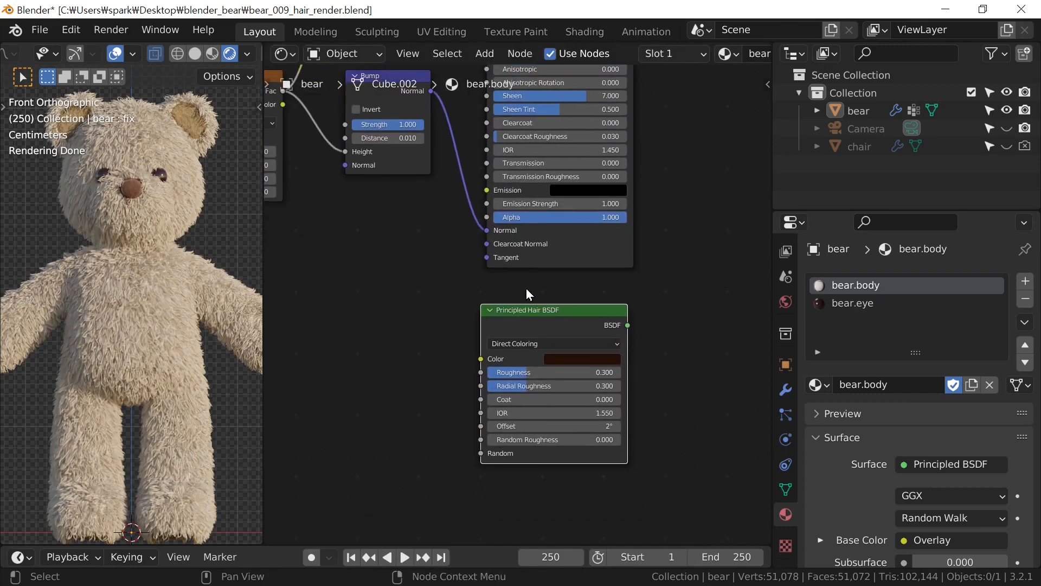
{"action": "left_click", "coordinate": [539, 319], "text": "ctrl+shift"}
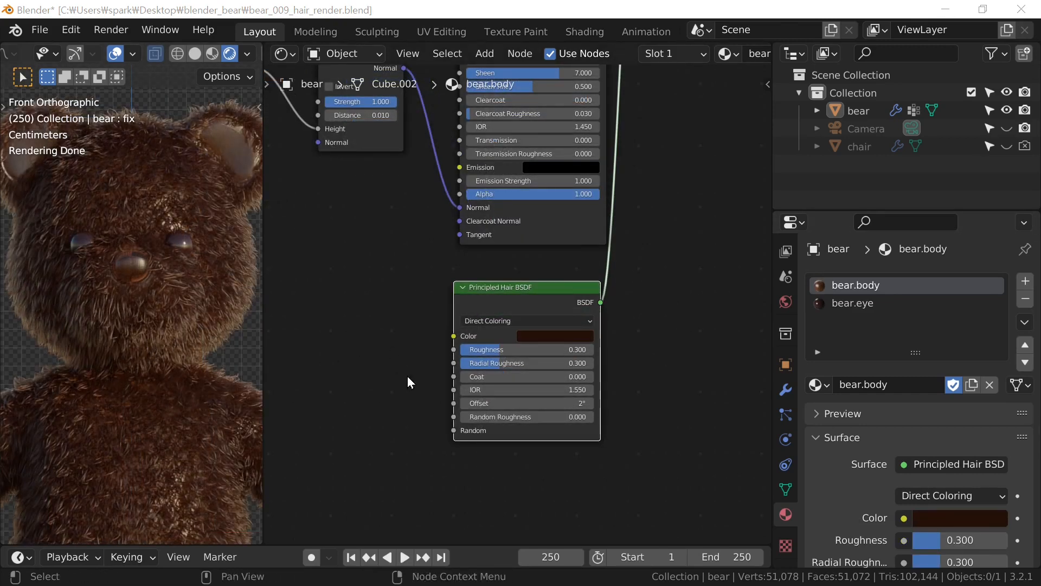
Pick a light peach color for the Principled Hair BSDF, about H 0.049, S 0.440, V 0.607.
{"action": "scroll", "coordinate": [394, 382], "scroll_direction": "up", "scroll_amount": 3}
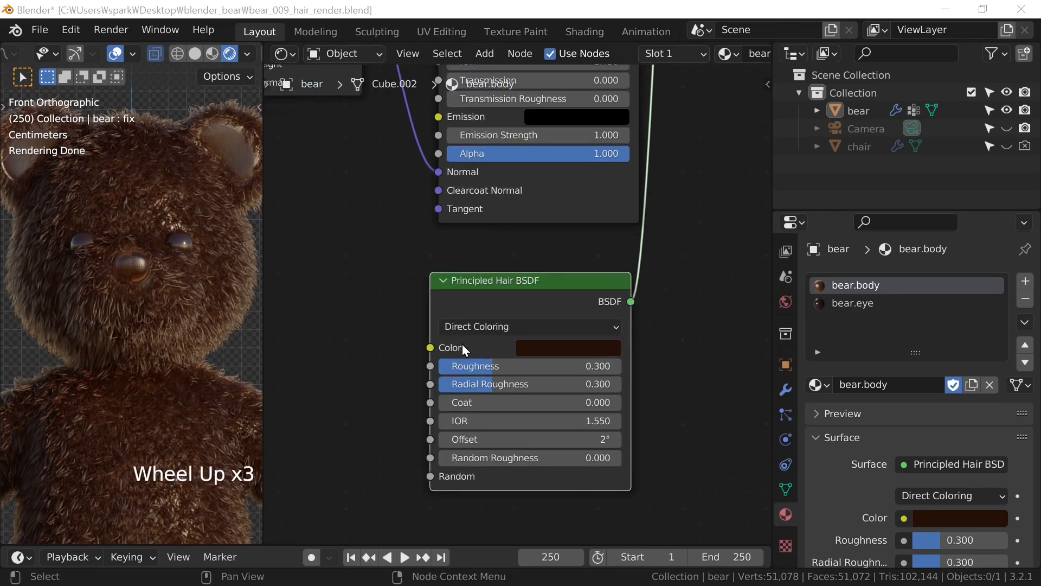
{"action": "left_click", "coordinate": [548, 350]}
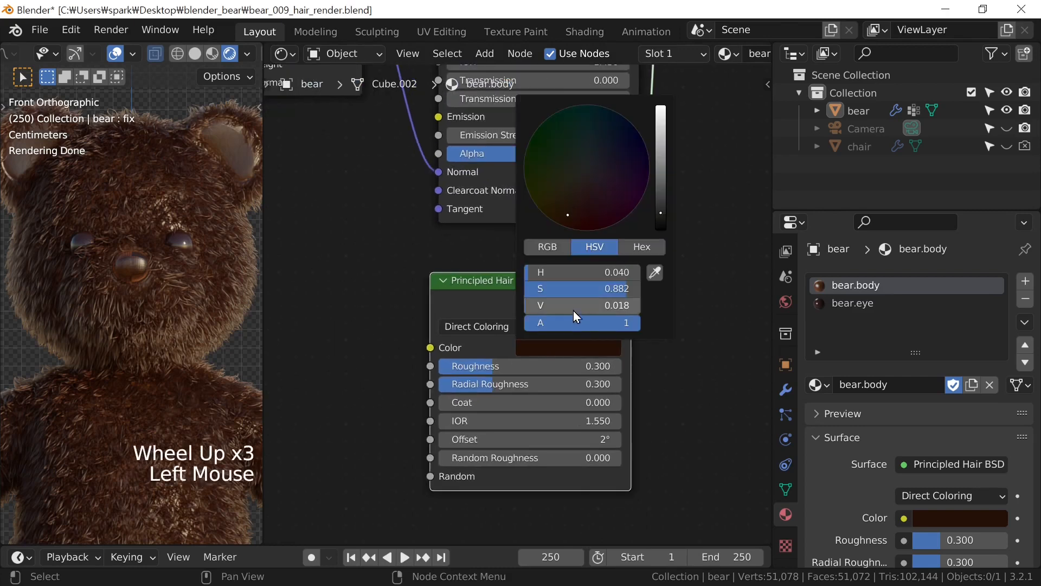
{"action": "left_click_drag", "start_coordinate": [574, 311], "coordinate": [580, 310]}
{"action": "left_click", "coordinate": [661, 139]}
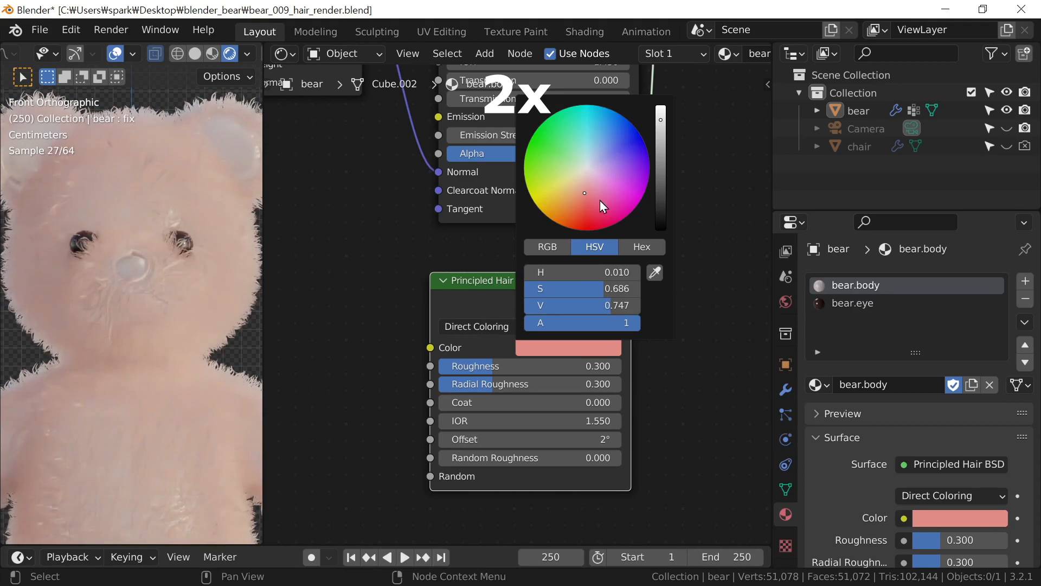
{"action": "left_click_drag", "start_coordinate": [583, 195], "coordinate": [582, 181]}
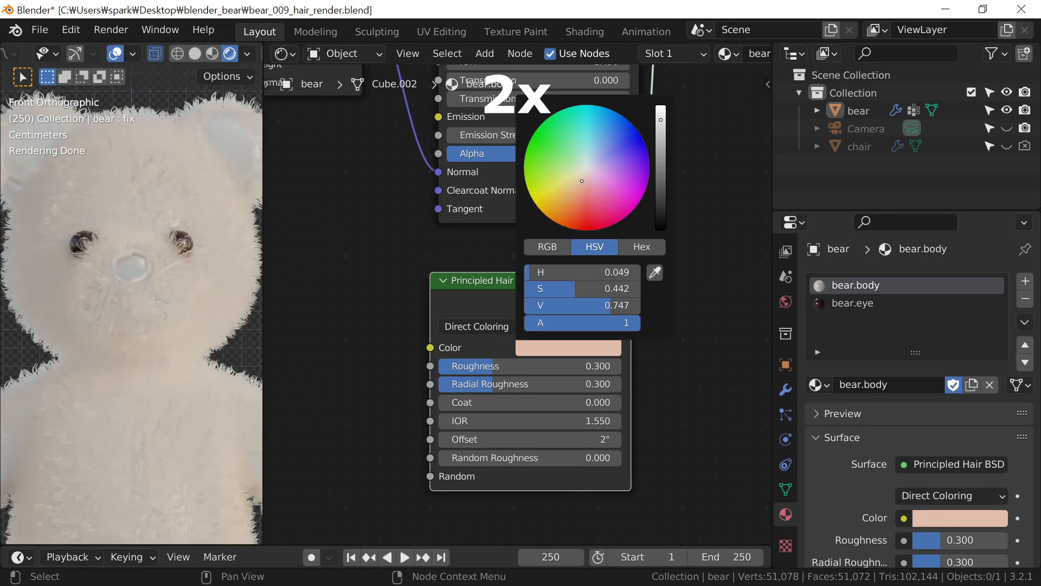
{"action": "left_click", "coordinate": [660, 130]}
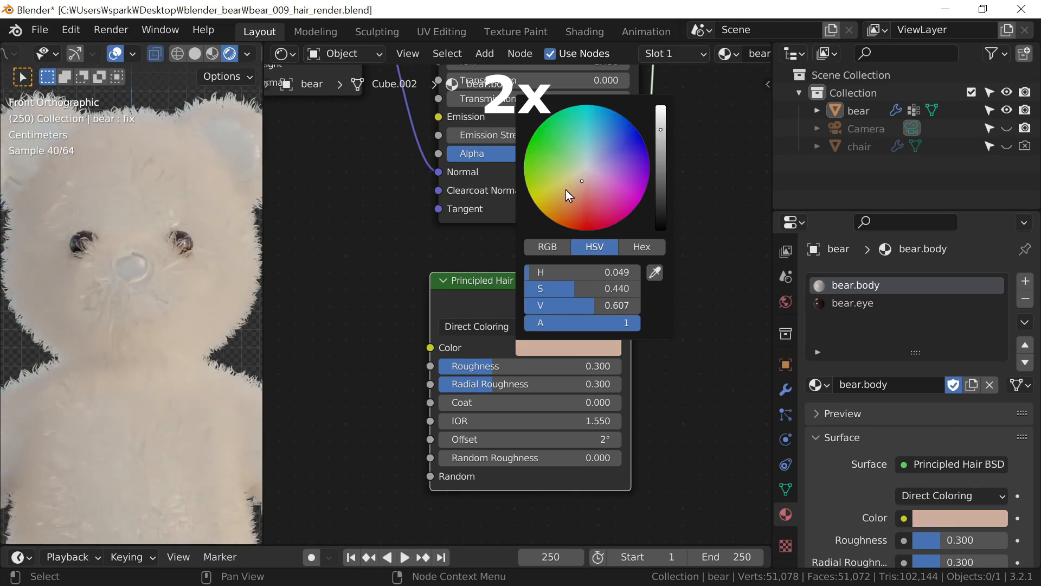
Set the Principled Hair BSDF color to hue 0.05, saturation 0.4 and value 0.6.
{"action": "left_click", "coordinate": [575, 272]}
{"action": "type", "text": "0.05"}
{"action": "key", "text": "Tab"}
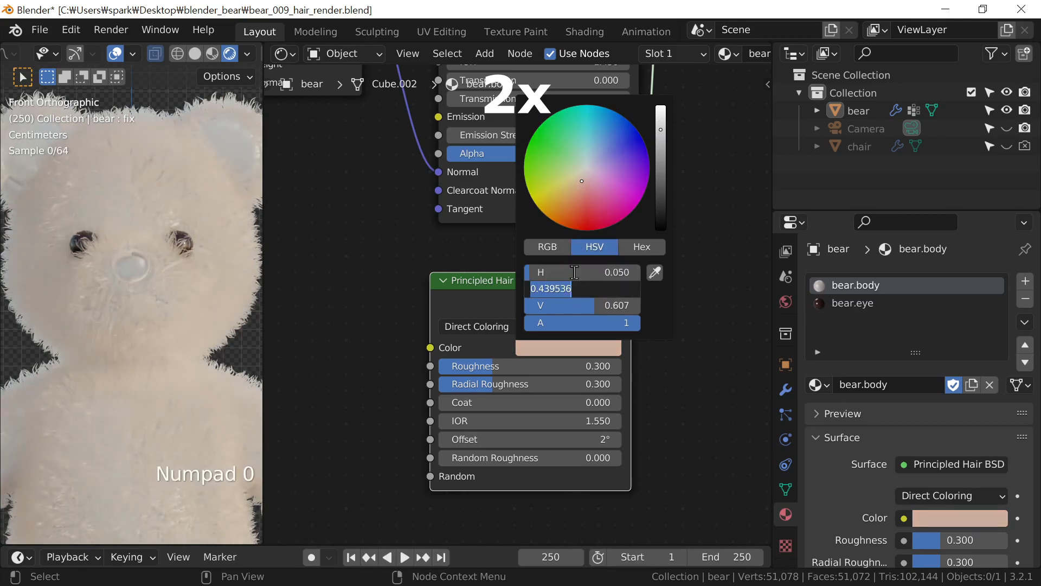
{"action": "key", "text": "Return"}
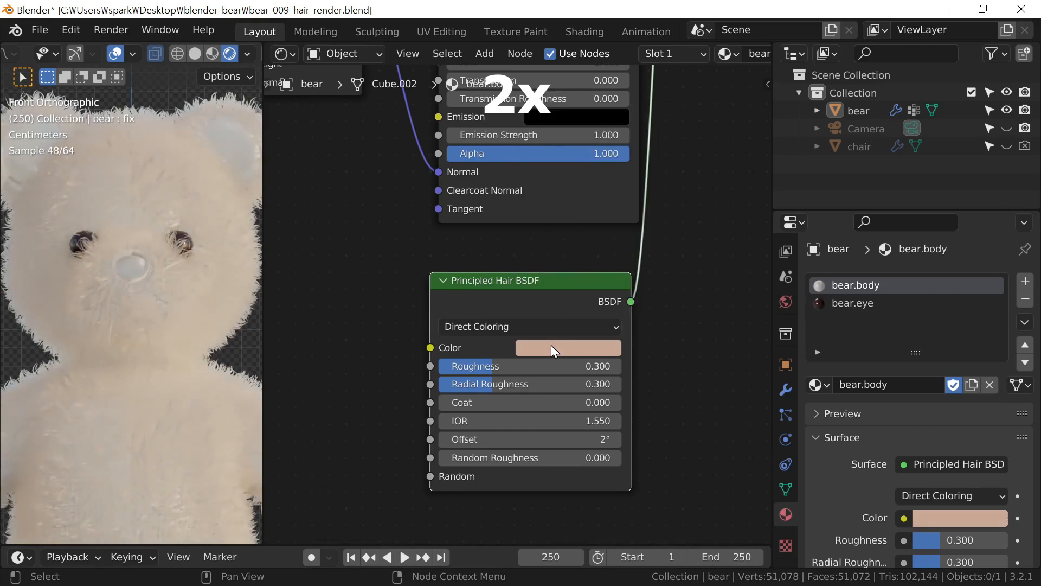
{"action": "left_click", "coordinate": [551, 345]}
{"action": "left_click", "coordinate": [577, 288]}
{"action": "key", "text": "Return"}
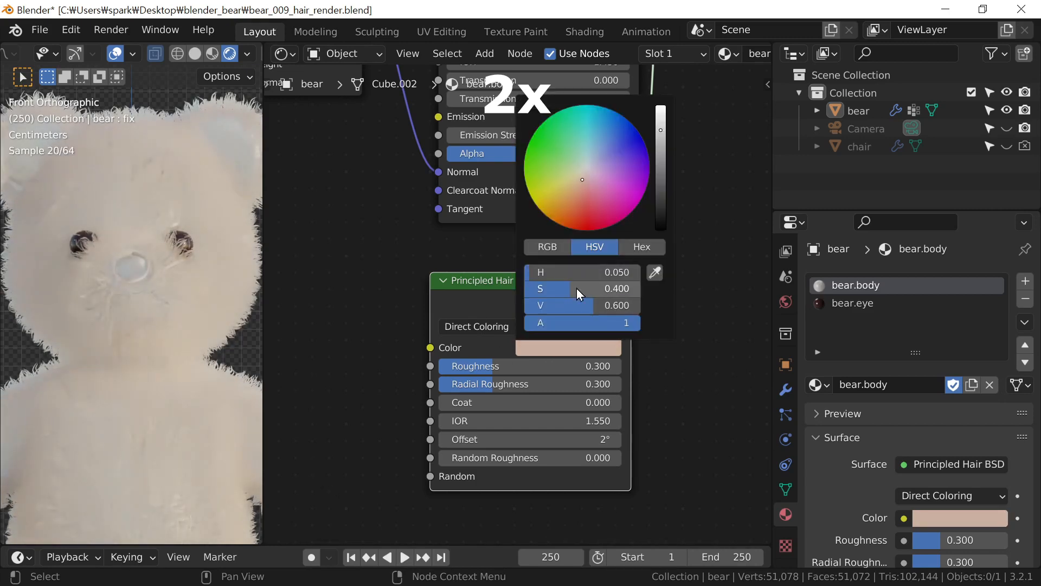
Try a value (V) of 0.5 for the Principled Hair BSDF color and set it back to 0.6.
{"action": "left_click", "coordinate": [574, 343]}
{"action": "left_click", "coordinate": [580, 305]}
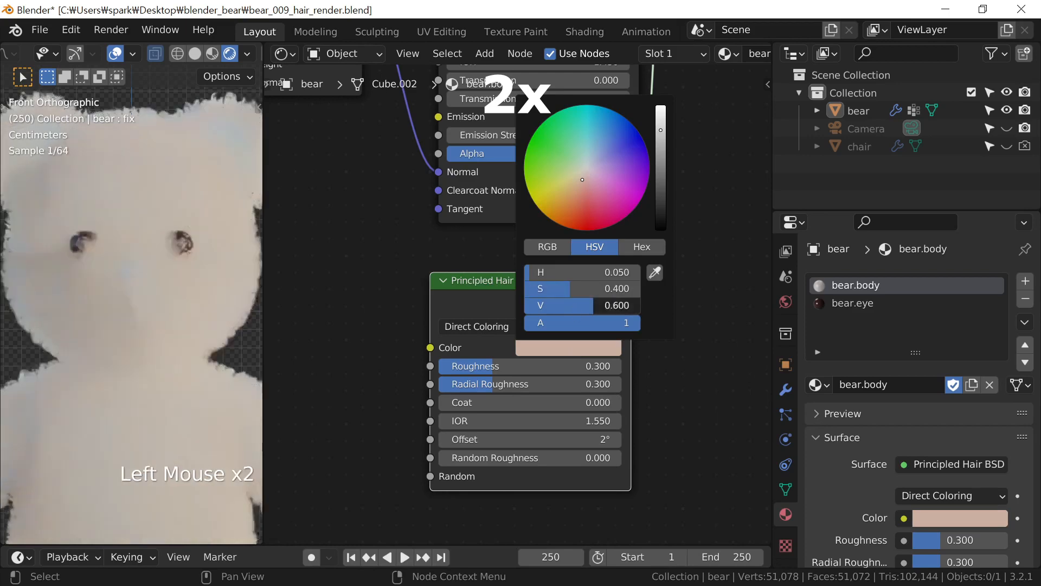
{"action": "type", "text": "0.5"}
{"action": "key", "text": "Return"}
{"action": "left_click", "coordinate": [574, 307]}
{"action": "type", "text": "0.6"}
{"action": "key", "text": "Return"}
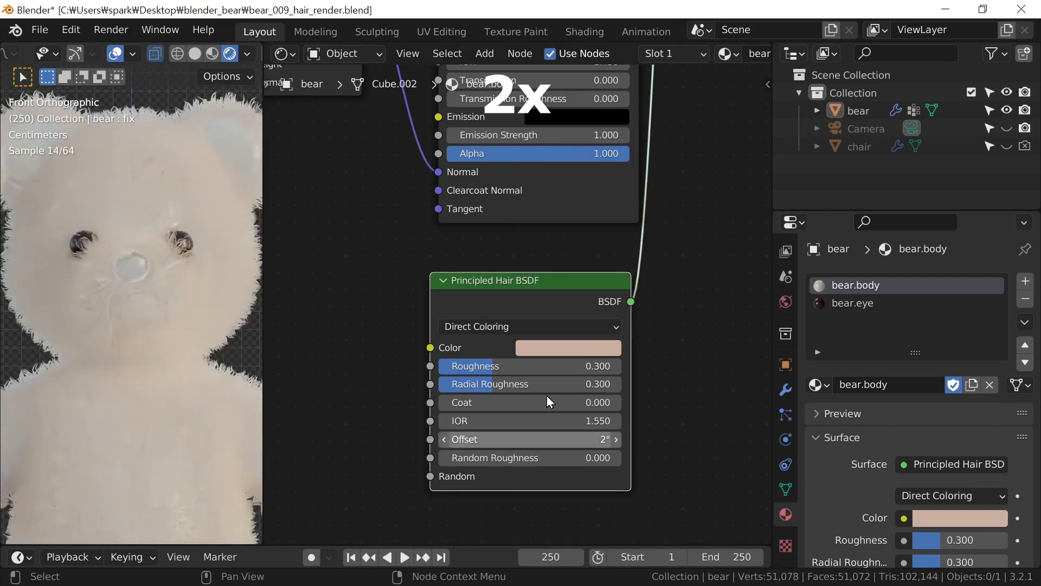
Add a Mix Shader node to the right of the Principled BSDF and Principled Hair BSDF nodes.
{"action": "scroll", "coordinate": [617, 342], "scroll_direction": "down", "scroll_amount": 1}
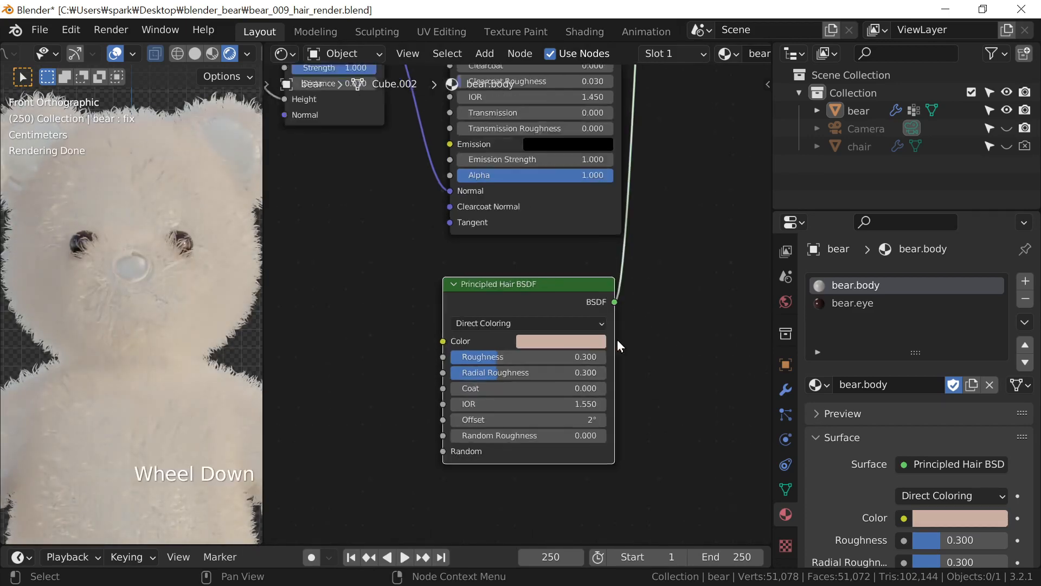
{"action": "scroll", "coordinate": [617, 339], "scroll_direction": "down", "scroll_amount": 1}
{"action": "middle_click_drag", "start_coordinate": [657, 295], "coordinate": [597, 385]}
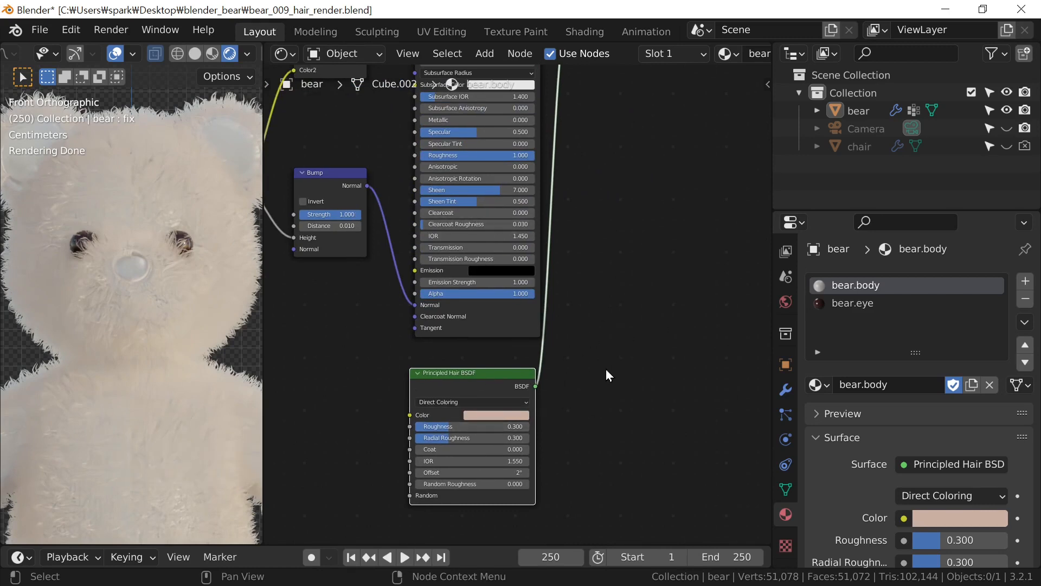
{"action": "middle_click_drag", "start_coordinate": [657, 357], "coordinate": [620, 357]}
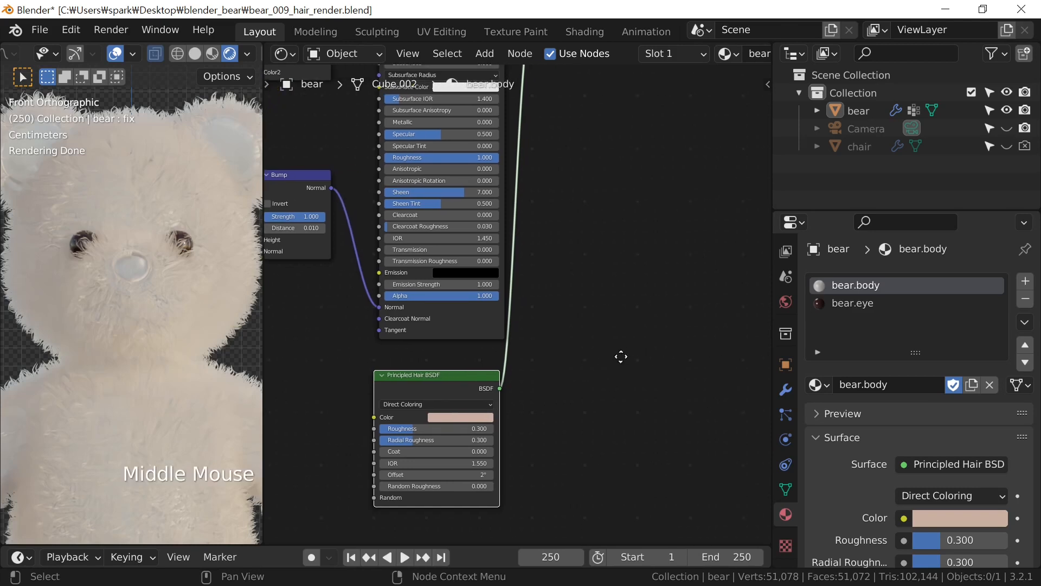
{"action": "key", "text": "shift+a"}
{"action": "mouse_move", "coordinate": [616, 359]}
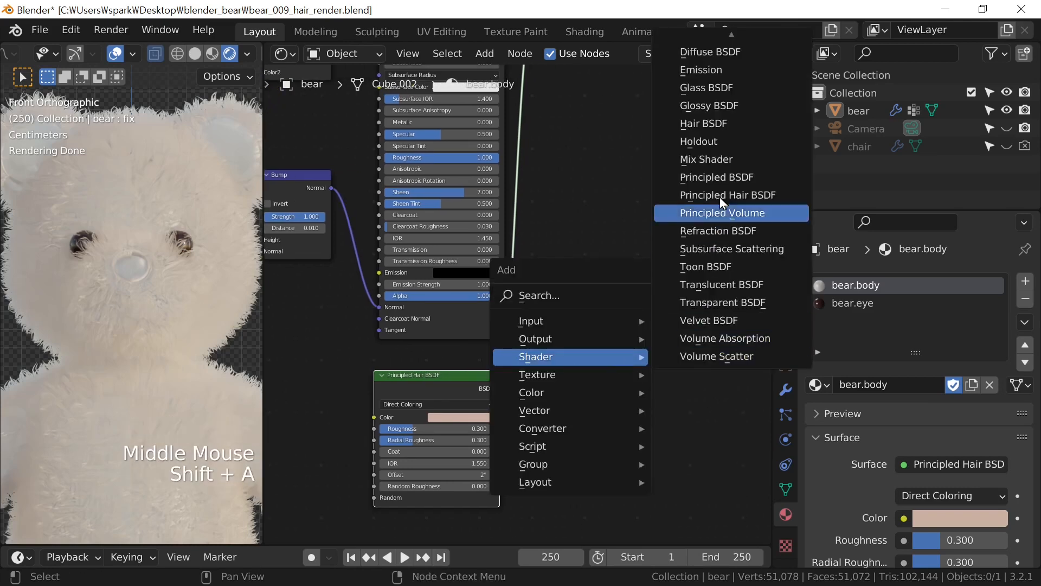
{"action": "left_click", "coordinate": [720, 163]}
{"action": "left_click", "coordinate": [558, 341]}
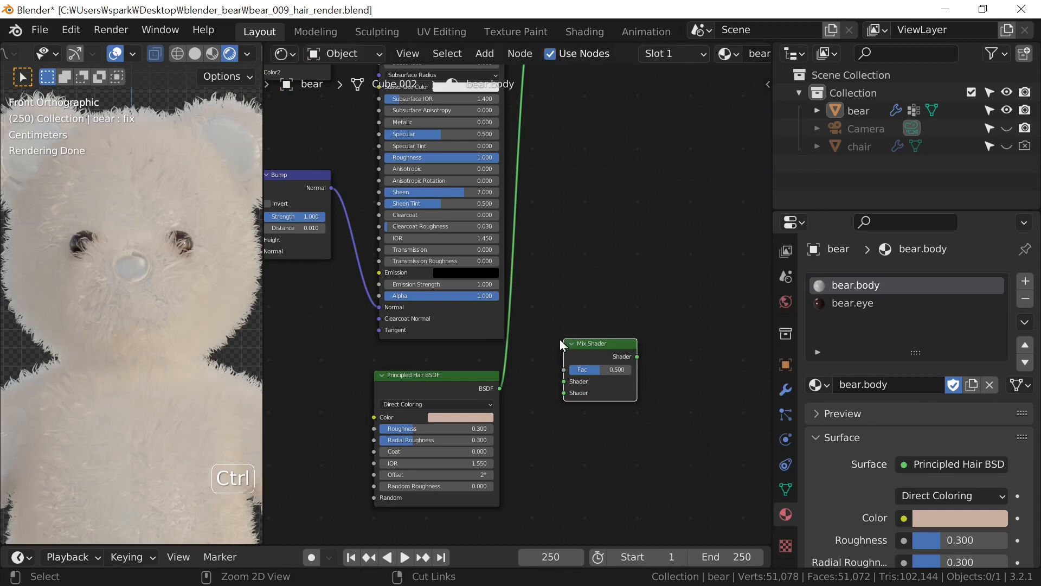
Connect Principled BSDF to the Mix Shader's first Shader input, Principled Hair BSDF to the second, and the mix to the Material Output's Surface.
{"action": "middle_click_drag", "start_coordinate": [574, 249], "coordinate": [564, 336]}
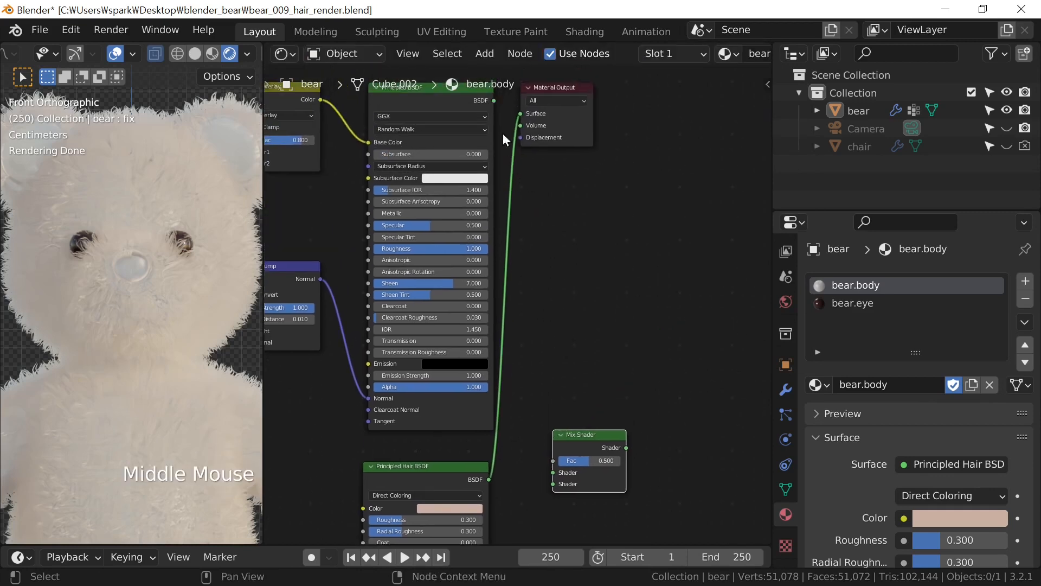
{"action": "left_click_drag", "start_coordinate": [494, 101], "coordinate": [558, 473]}
{"action": "left_click_drag", "start_coordinate": [490, 480], "coordinate": [551, 486]}
{"action": "left_click", "coordinate": [578, 441], "text": "ctrl+shift"}
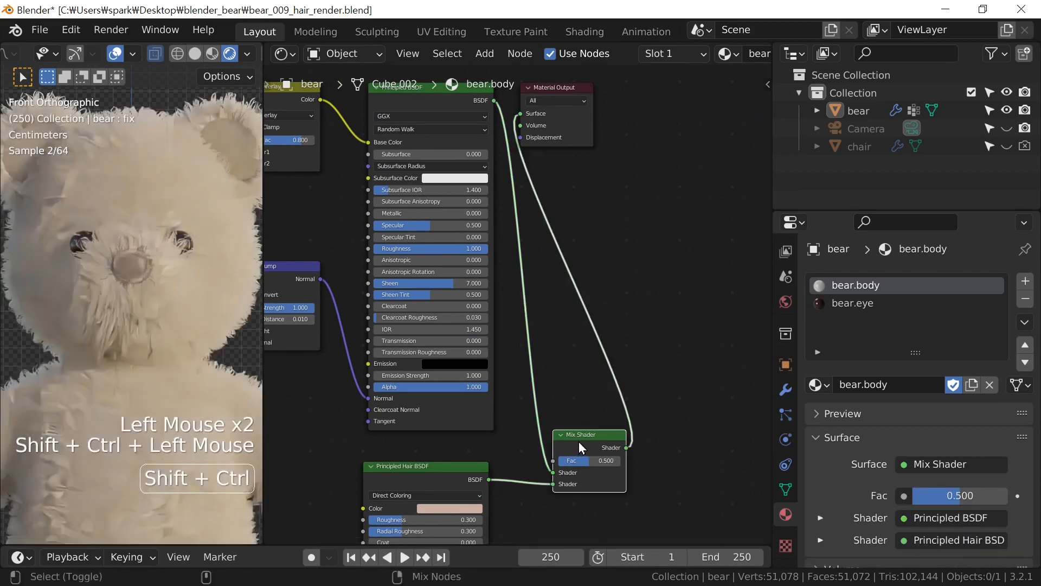
{"action": "middle_click_drag", "start_coordinate": [538, 434], "coordinate": [586, 321]}
{"action": "scroll", "coordinate": [518, 325], "scroll_direction": "up", "scroll_amount": 3}
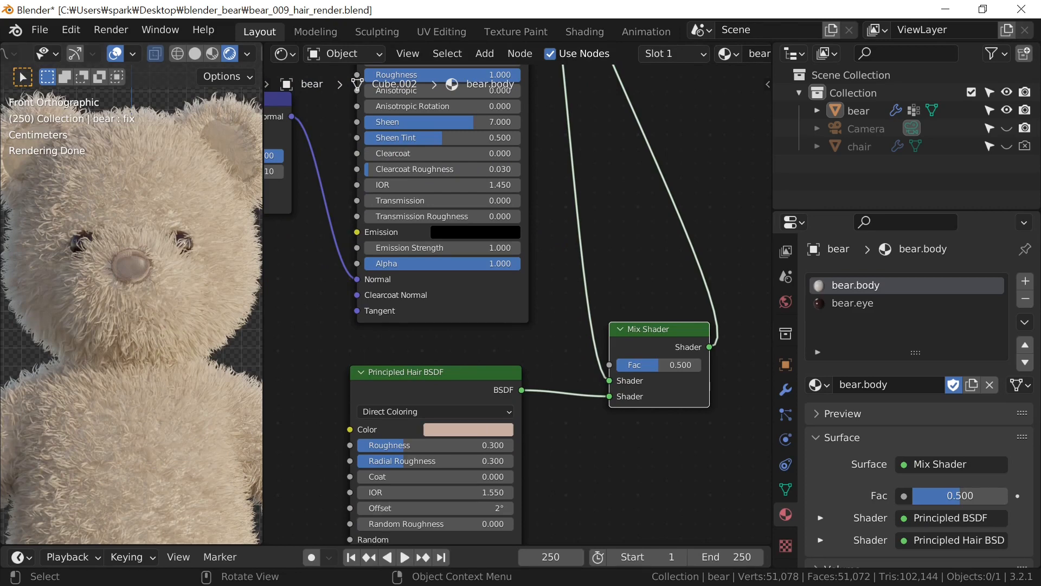
Add a Curves Info node below the Bump node, to the left of the Principled Hair BSDF.
{"action": "scroll", "coordinate": [487, 409], "scroll_direction": "down", "scroll_amount": 2}
{"action": "middle_click_drag", "start_coordinate": [486, 408], "coordinate": [516, 478]}
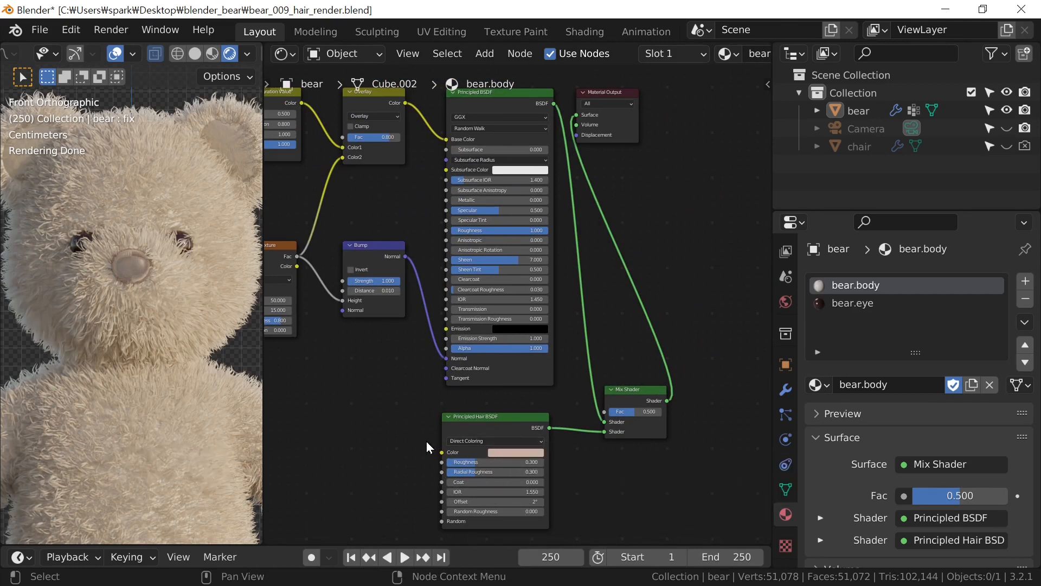
{"action": "middle_click_drag", "start_coordinate": [412, 431], "coordinate": [562, 329]}
{"action": "scroll", "coordinate": [568, 373], "scroll_direction": "up", "scroll_amount": 2}
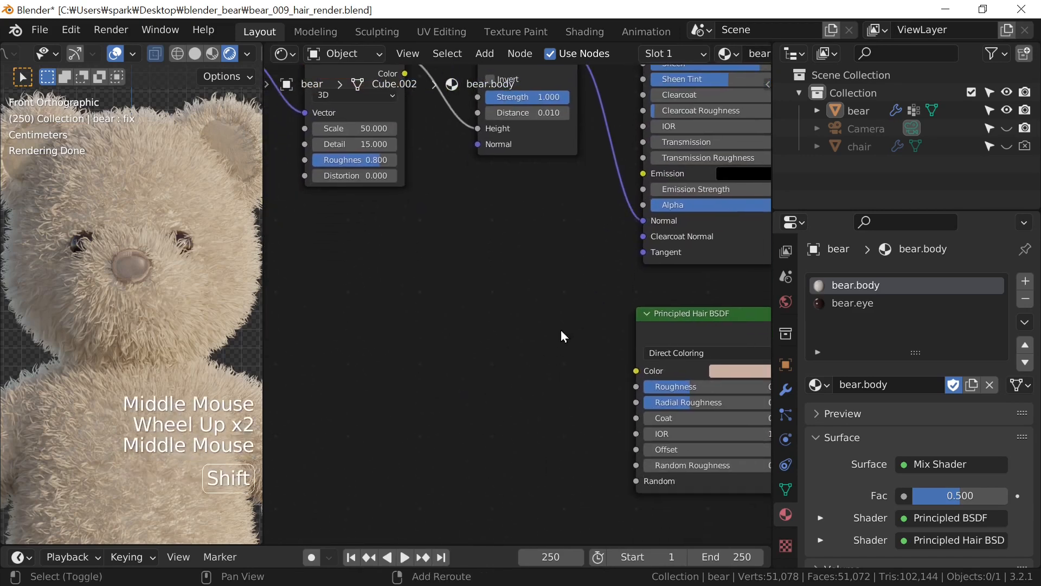
{"action": "key", "text": "shift+a"}
{"action": "mouse_move", "coordinate": [560, 330]}
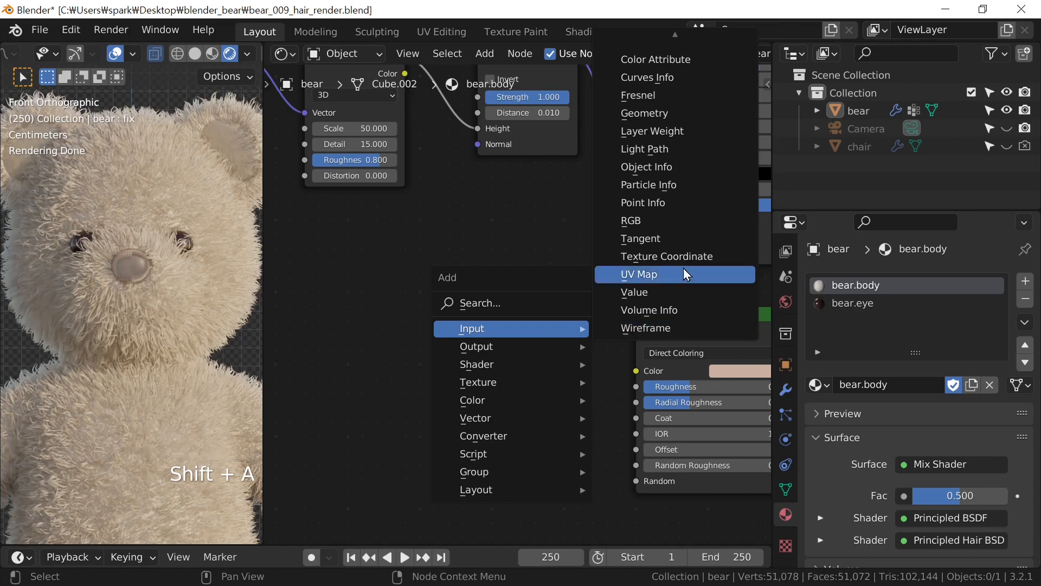
{"action": "left_click", "coordinate": [688, 86]}
{"action": "left_click", "coordinate": [469, 262]}
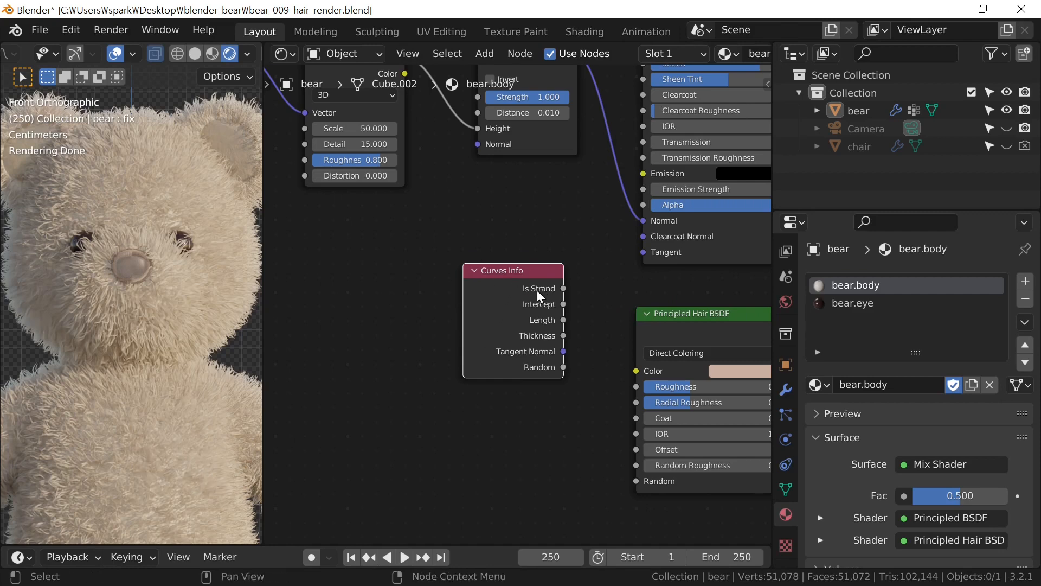
Preview the Curves Info Is Strand output, connect it to the Mix Shader's Fac, and save with the Mix Shader driving the surface.
{"action": "left_click", "coordinate": [522, 267], "text": "ctrl+shift"}
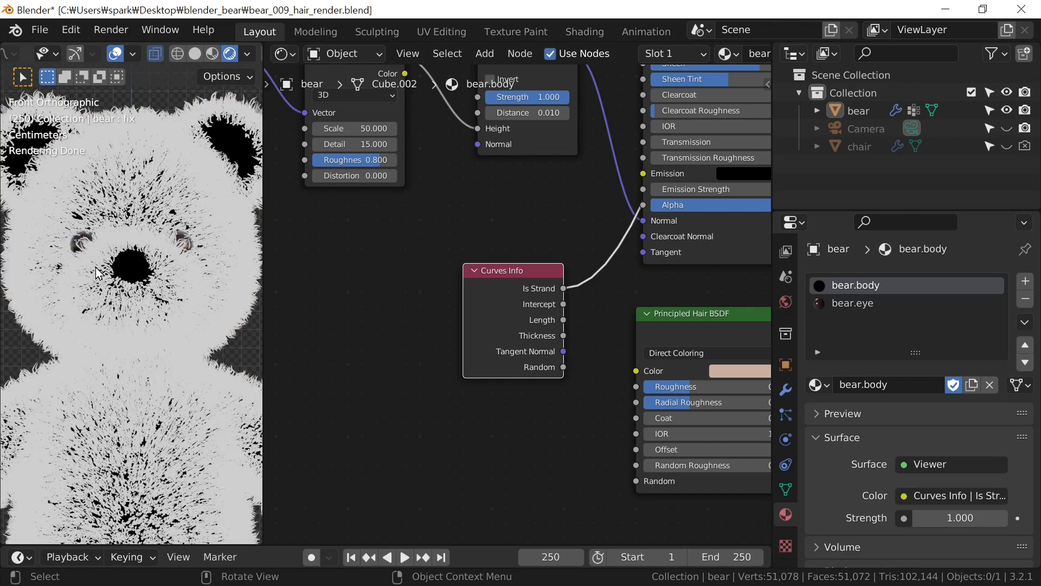
{"action": "middle_click_drag", "start_coordinate": [590, 424], "coordinate": [379, 440]}
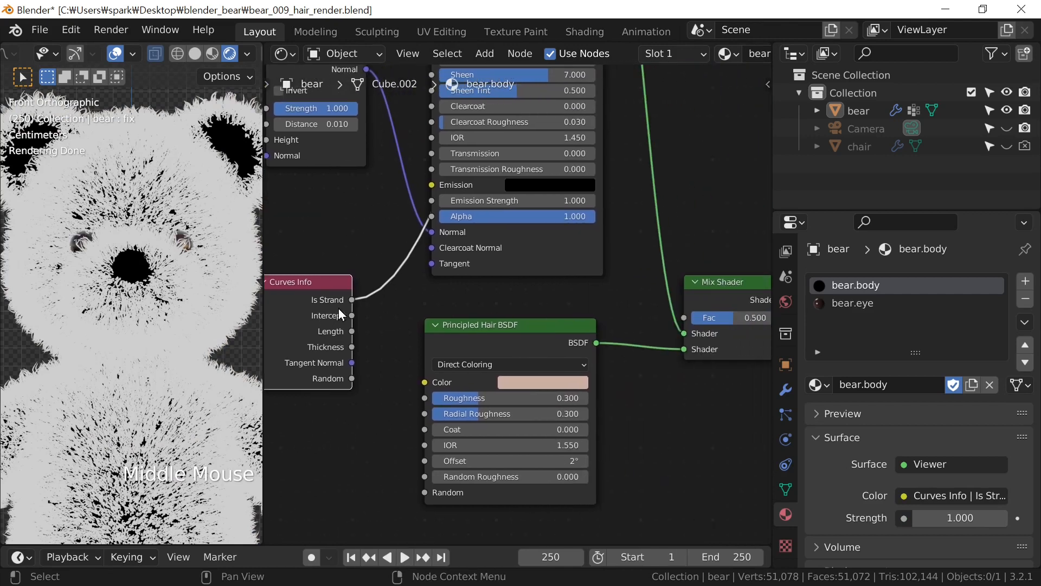
{"action": "left_click_drag", "start_coordinate": [350, 303], "coordinate": [682, 326]}
{"action": "left_click", "coordinate": [710, 287], "text": "ctrl+shift"}
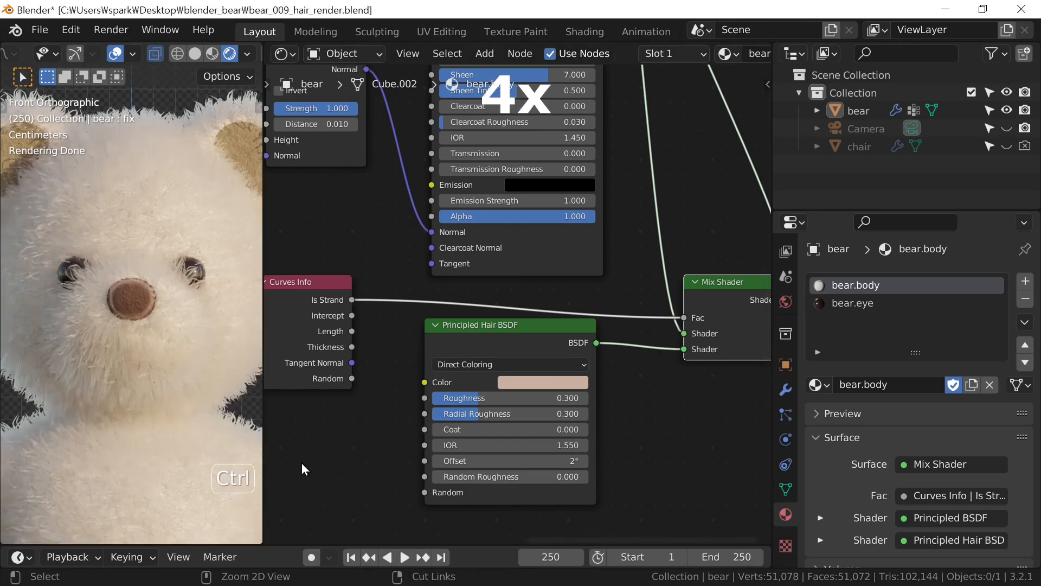
{"action": "key", "text": "ctrl+s"}
Move the Mix Shader node directly above the Material Output node.
{"action": "scroll", "coordinate": [336, 460], "scroll_direction": "down", "scroll_amount": 4}
{"action": "middle_click_drag", "start_coordinate": [353, 458], "coordinate": [648, 523]}
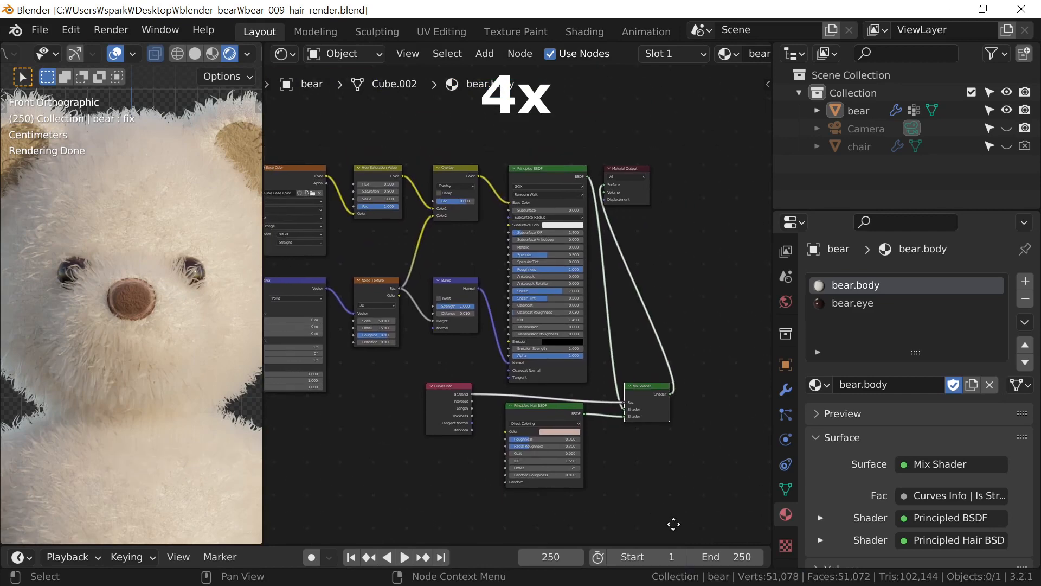
{"action": "middle_click_drag", "start_coordinate": [524, 420], "coordinate": [548, 474]}
{"action": "left_click", "coordinate": [645, 441]}
{"action": "key", "text": "g"}
{"action": "left_click", "coordinate": [624, 157]}
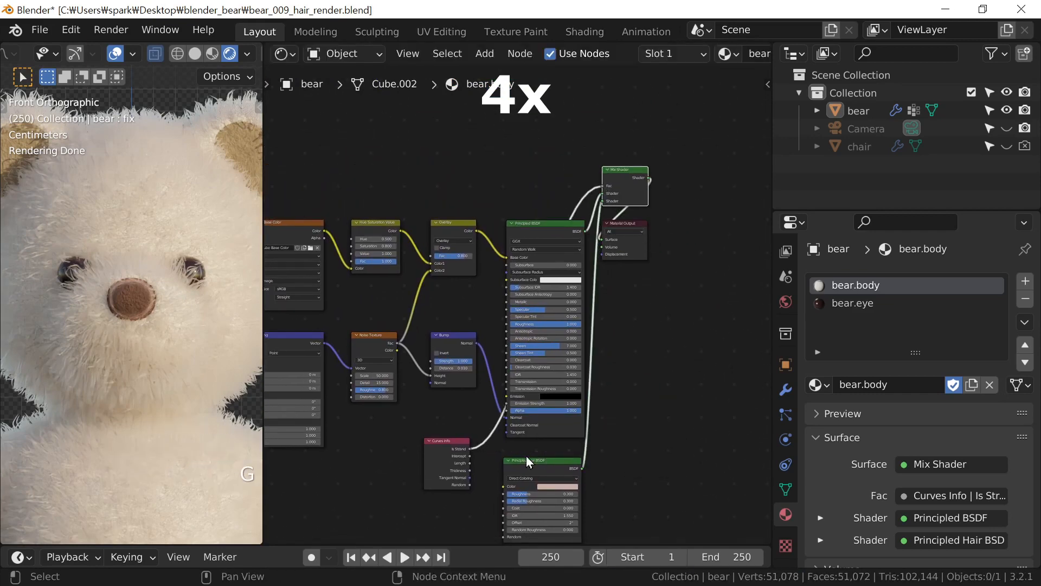
Move the Principled Hair BSDF and Curves Info nodes together above the Principled BSDF.
{"action": "left_click", "coordinate": [528, 462]}
{"action": "left_click", "coordinate": [449, 442], "text": "shift"}
{"action": "key", "text": "g"}
{"action": "left_click", "coordinate": [449, 112]}
{"action": "middle_click_drag", "start_coordinate": [636, 325], "coordinate": [656, 491]}
{"action": "scroll", "coordinate": [656, 491], "scroll_direction": "up", "scroll_amount": 1}
Place Curves Info above the Mix Shader and shift it, the Mix Shader and Material Output straight down, leveling the Mix Shader with the Principled BSDF.
{"action": "left_click", "coordinate": [437, 245]}
{"action": "key", "text": "g"}
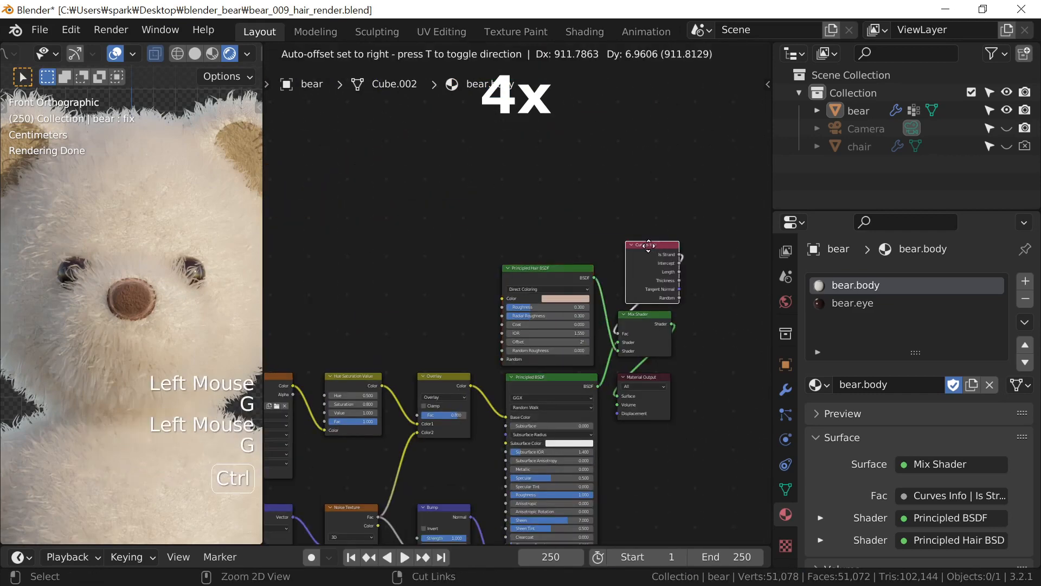
{"action": "left_click", "coordinate": [646, 249], "text": "ctrl"}
{"action": "key", "text": "a"}
{"action": "key", "text": "a"}
{"action": "key", "text": "b"}
{"action": "left_click_drag", "start_coordinate": [691, 221], "coordinate": [632, 399]}
{"action": "key", "text": "g"}
{"action": "key", "text": "y"}
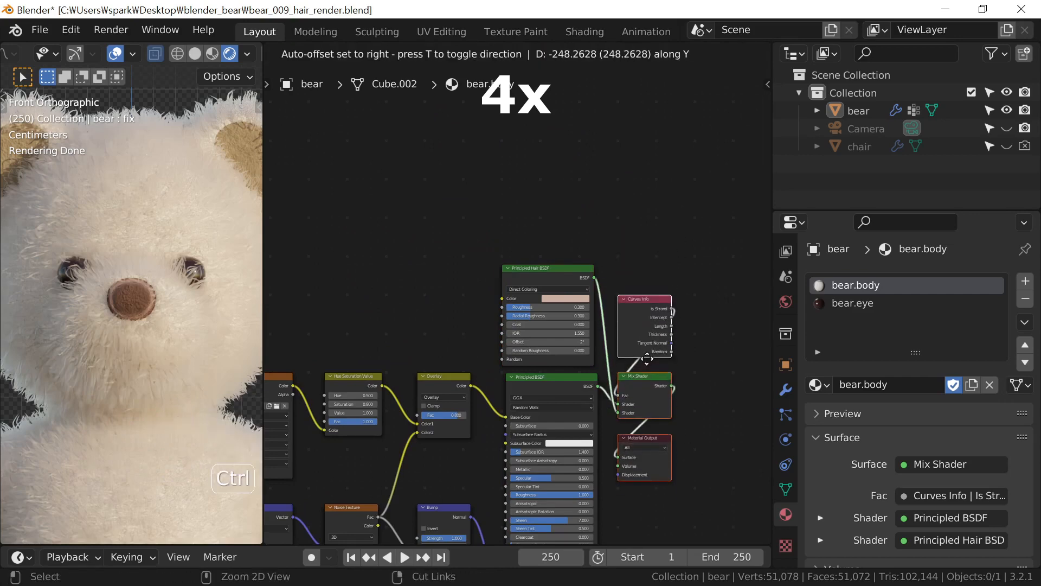
{"action": "left_click", "coordinate": [646, 358]}
Move the Curves Info node horizontally to the left of the Principled Hair BSDF, above the Overlay node.
{"action": "middle_click_drag", "start_coordinate": [641, 210], "coordinate": [672, 167]}
{"action": "left_click", "coordinate": [656, 255]}
{"action": "key", "text": "g"}
{"action": "key", "text": "x"}
{"action": "left_click", "coordinate": [494, 253]}
Move the Mix Shader and Material Output straight up until Material Output lines up with the top of the Principled BSDF.
{"action": "left_click_drag", "start_coordinate": [710, 317], "coordinate": [672, 444]}
{"action": "key", "text": "g"}
{"action": "key", "text": "y"}
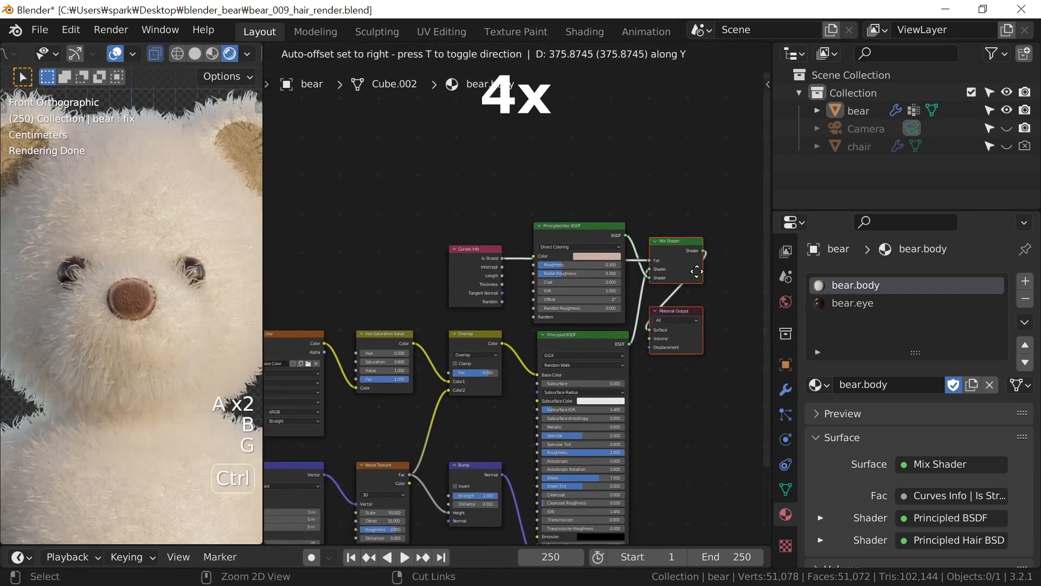
{"action": "left_click", "coordinate": [667, 434]}
Try a Roughness and Radial Roughness of 0.8 on the Principled Hair BSDF and inspect the fur up close.
{"action": "scroll", "coordinate": [667, 434], "scroll_direction": "down", "scroll_amount": 1}
{"action": "middle_click_drag", "start_coordinate": [667, 434], "coordinate": [658, 375]}
{"action": "scroll", "coordinate": [713, 360], "scroll_direction": "up", "scroll_amount": 2}
{"action": "scroll", "coordinate": [667, 400], "scroll_direction": "up", "scroll_amount": 3}
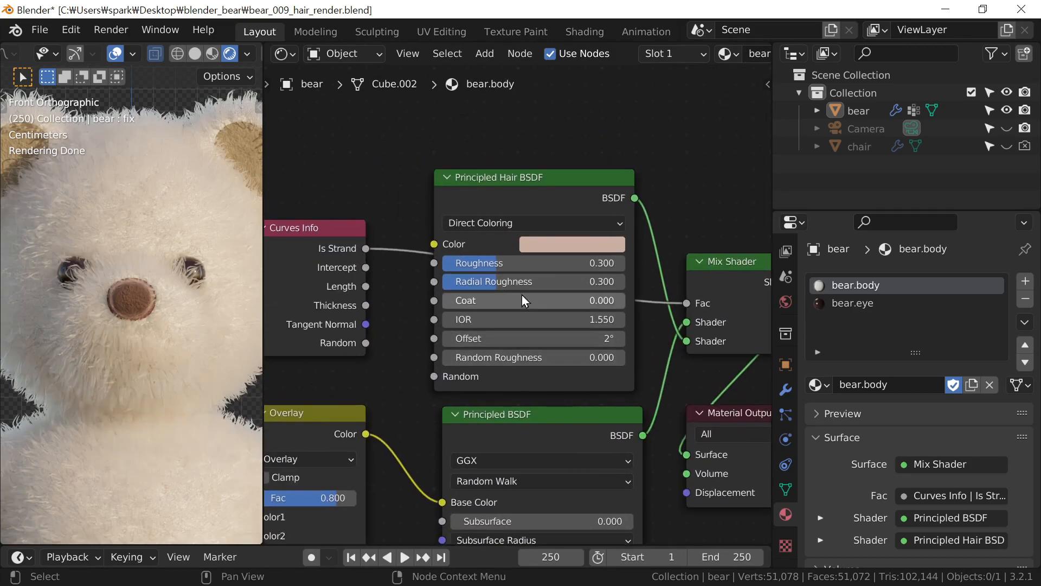
{"action": "left_click", "coordinate": [527, 262]}
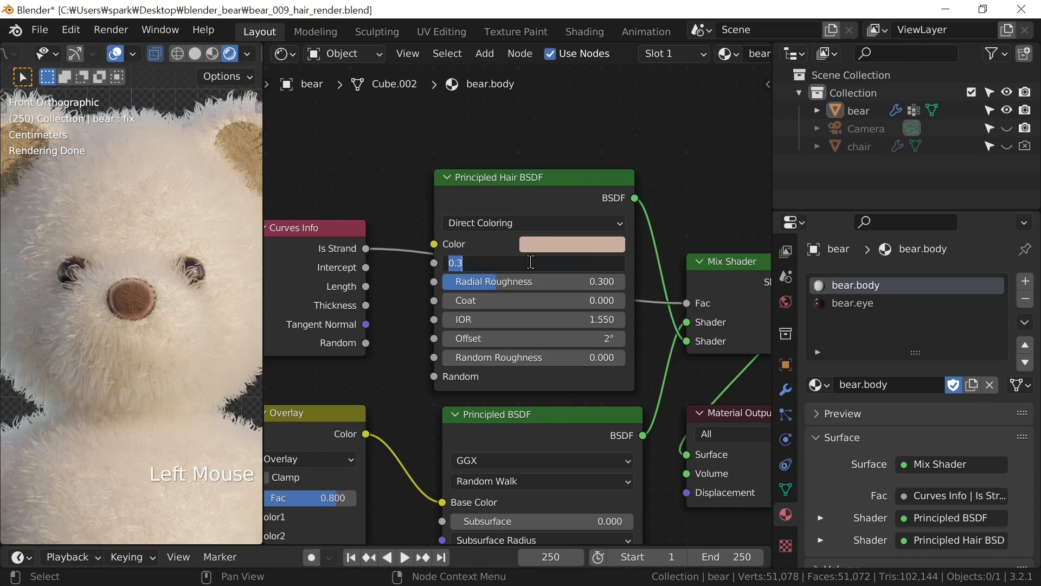
{"action": "type", "text": "0."}
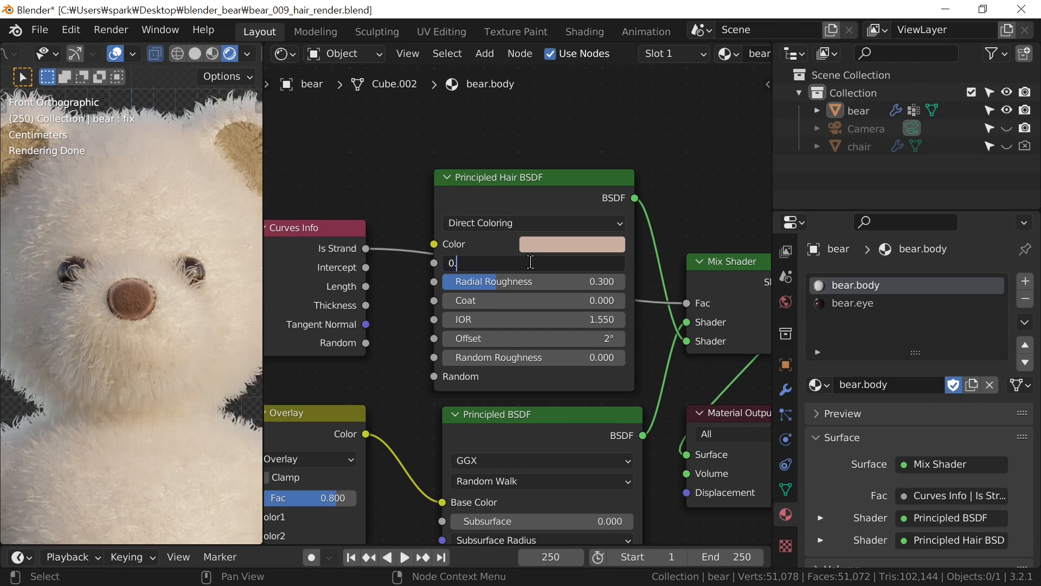
{"action": "type", "text": "8"}
{"action": "key", "text": "Return"}
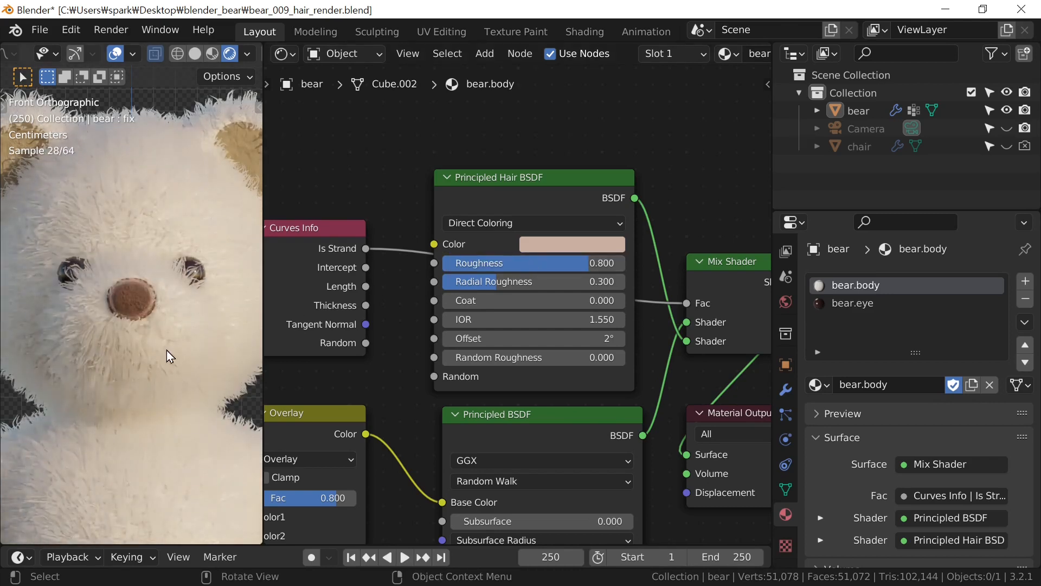
{"action": "scroll", "coordinate": [152, 356], "scroll_direction": "up", "scroll_amount": 3}
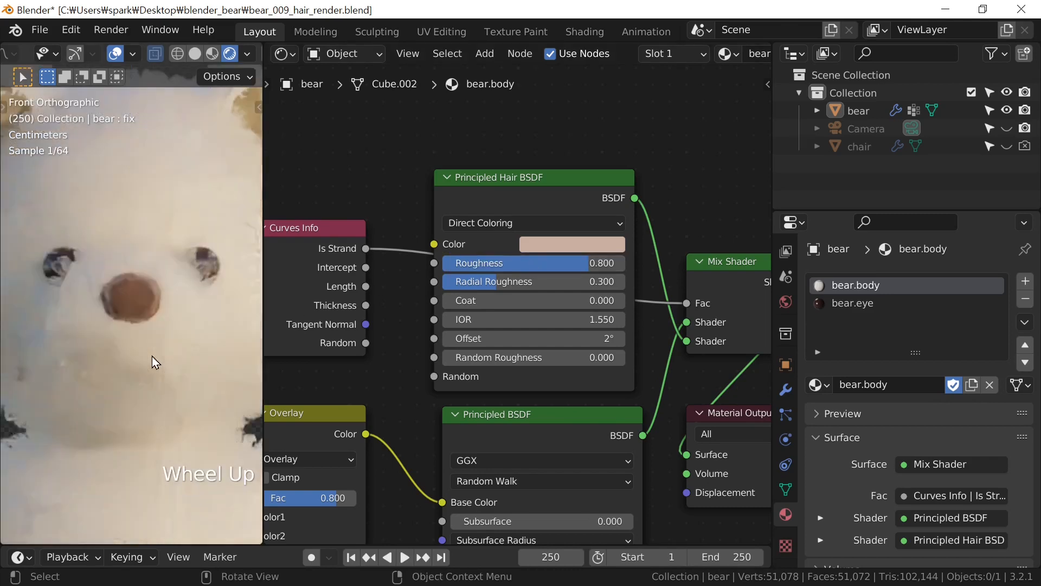
{"action": "left_click", "coordinate": [542, 288]}
{"action": "type", "text": "0.8"}
{"action": "key", "text": "Return"}
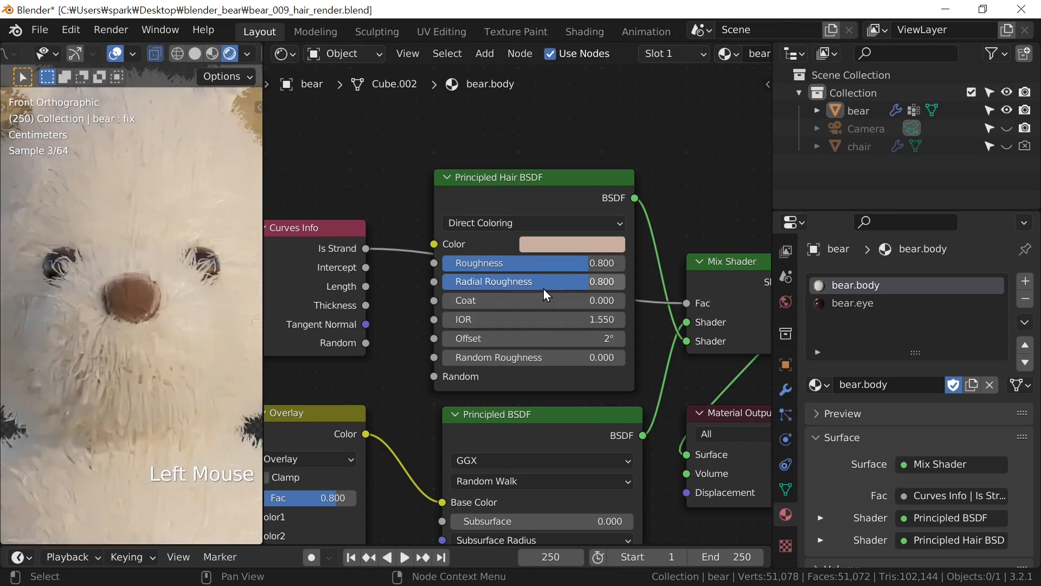
{"action": "scroll", "coordinate": [139, 350], "scroll_direction": "down", "scroll_amount": 3}
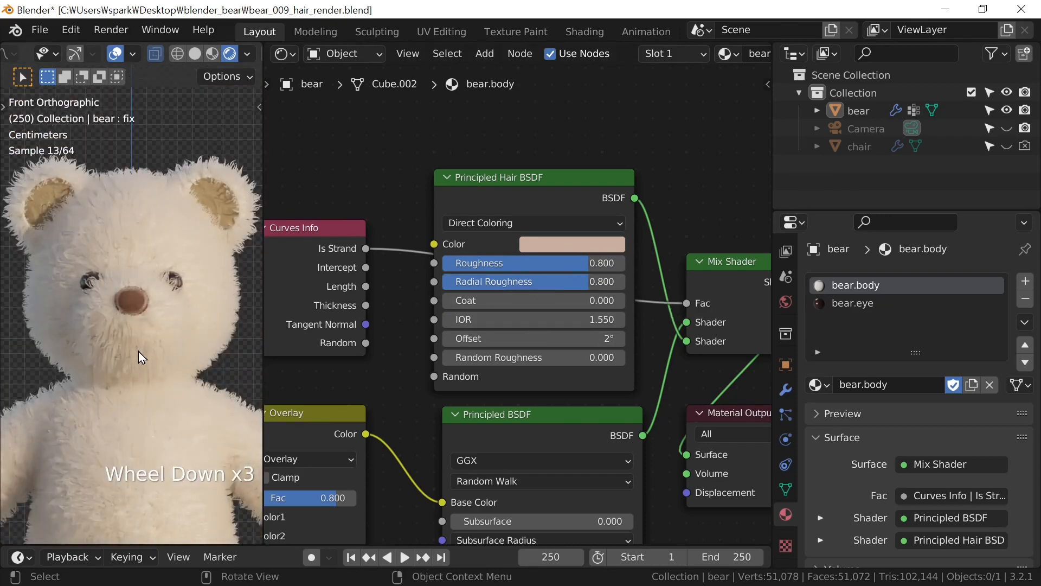
{"action": "scroll", "coordinate": [138, 351], "scroll_direction": "up", "scroll_amount": 3}
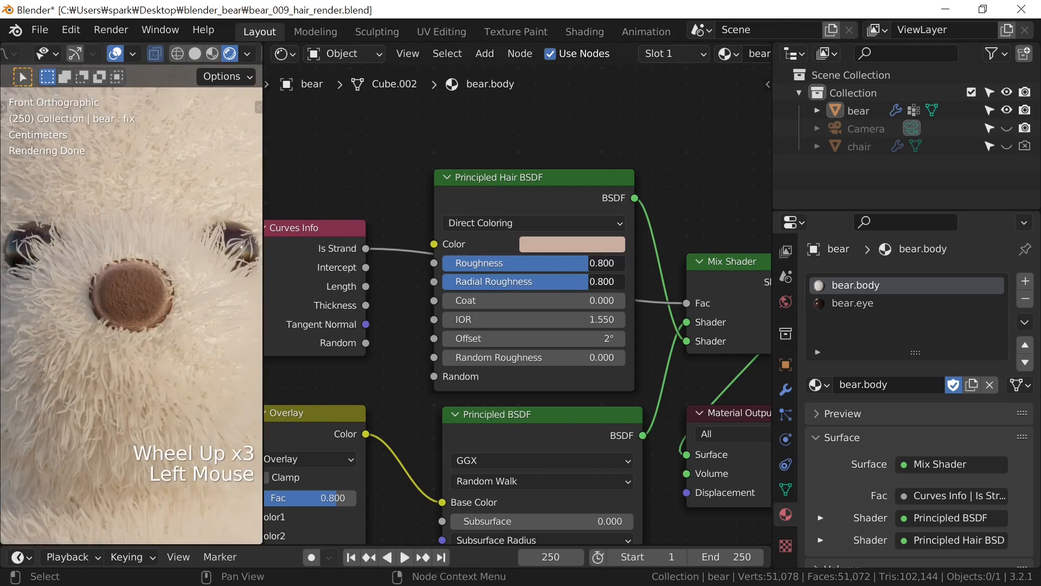
Try 0.1 for both Roughness and Radial Roughness of the Principled Hair BSDF and set both back to 0.3.
{"action": "left_click_drag", "start_coordinate": [550, 266], "coordinate": [549, 281]}
{"action": "type", "text": "0.1"}
{"action": "key", "text": "Return"}
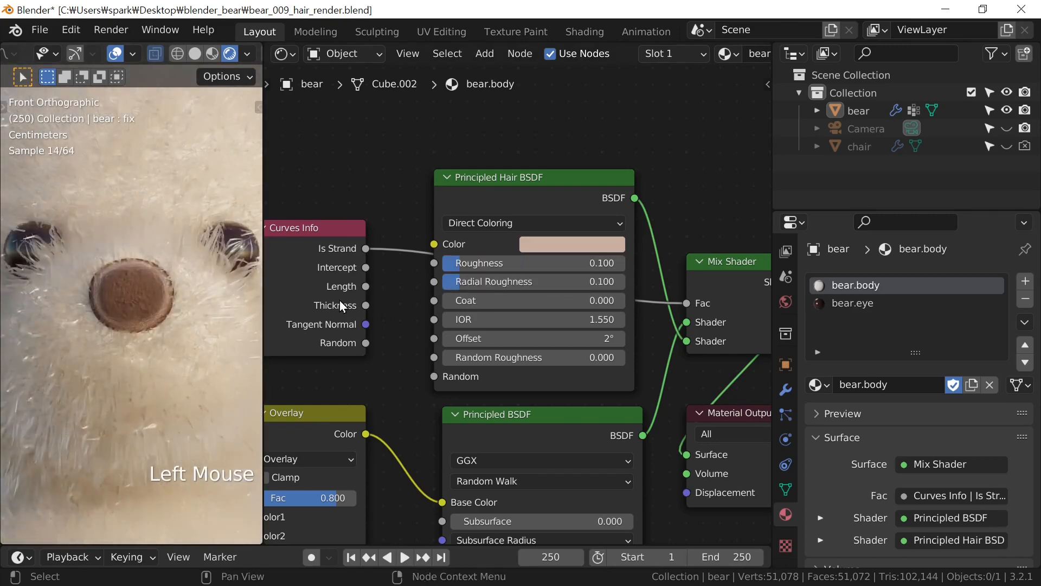
{"action": "scroll", "coordinate": [165, 366], "scroll_direction": "down", "scroll_amount": 2}
{"action": "scroll", "coordinate": [164, 366], "scroll_direction": "down", "scroll_amount": 1}
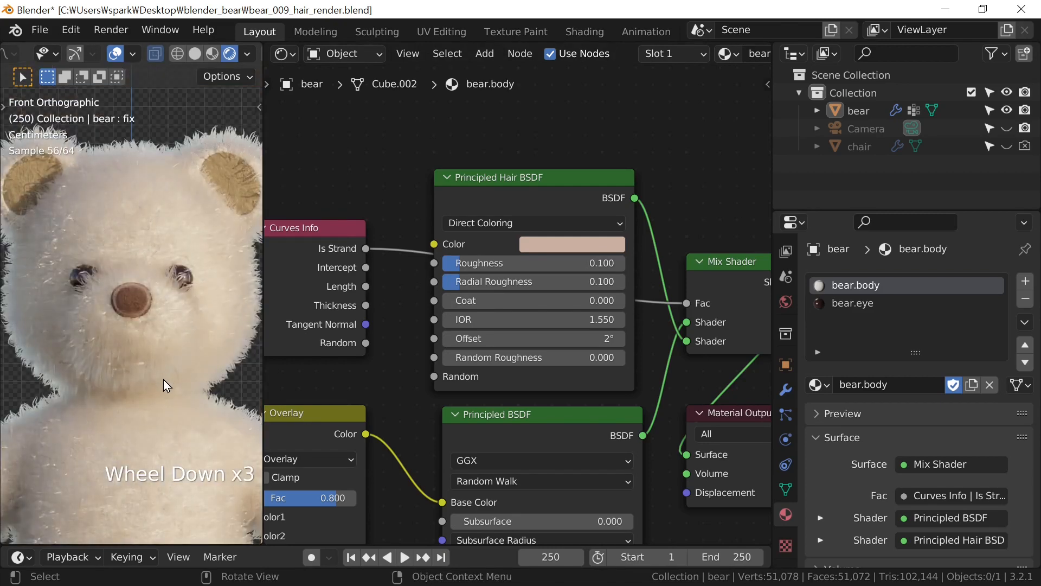
{"action": "scroll", "coordinate": [164, 379], "scroll_direction": "down", "scroll_amount": 1}
{"action": "scroll", "coordinate": [161, 393], "scroll_direction": "up", "scroll_amount": 2}
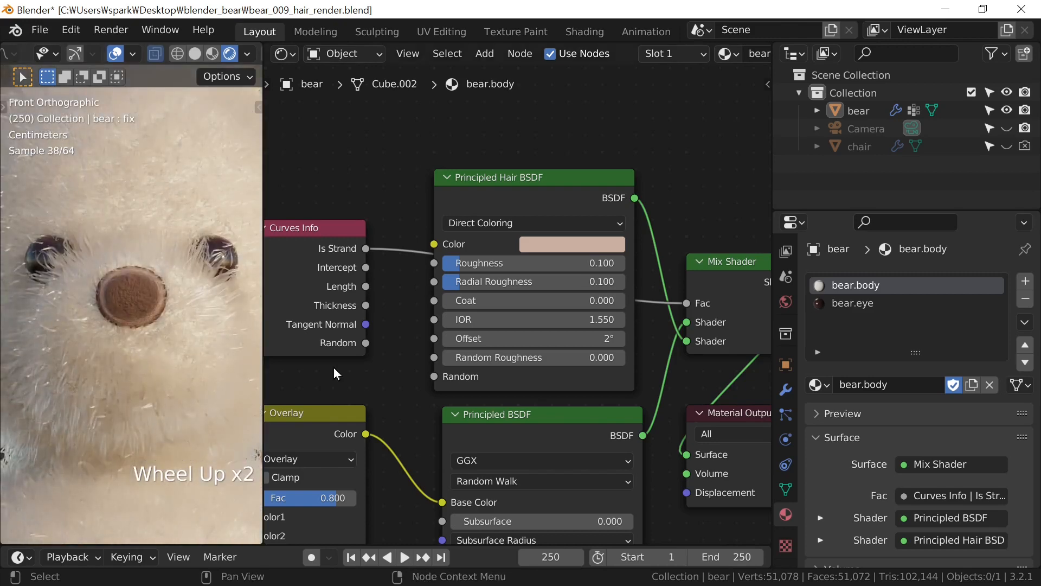
{"action": "left_click_drag", "start_coordinate": [554, 266], "coordinate": [555, 282]}
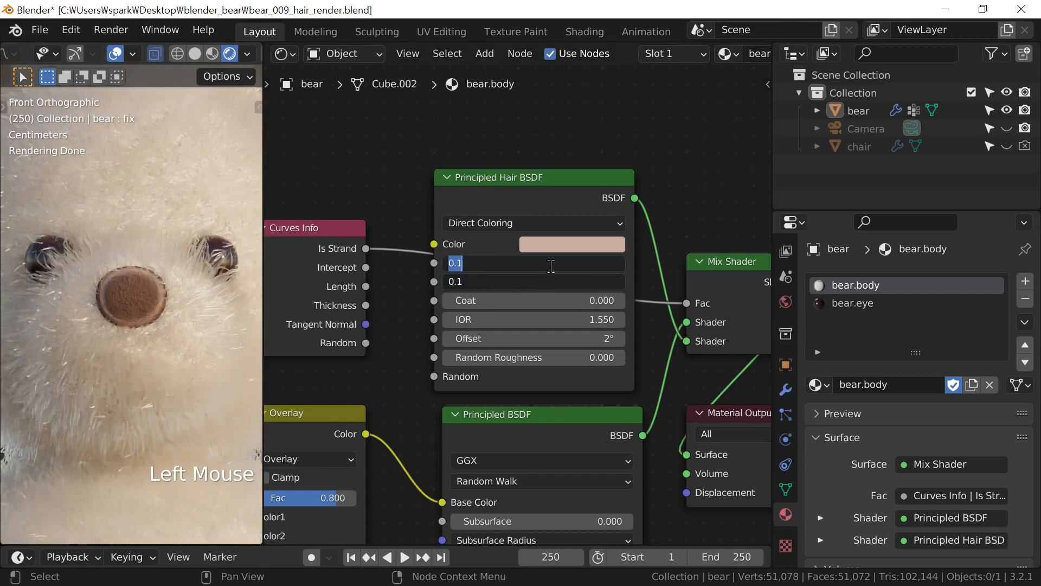
{"action": "type", "text": "0.3"}
{"action": "key", "text": "Return"}
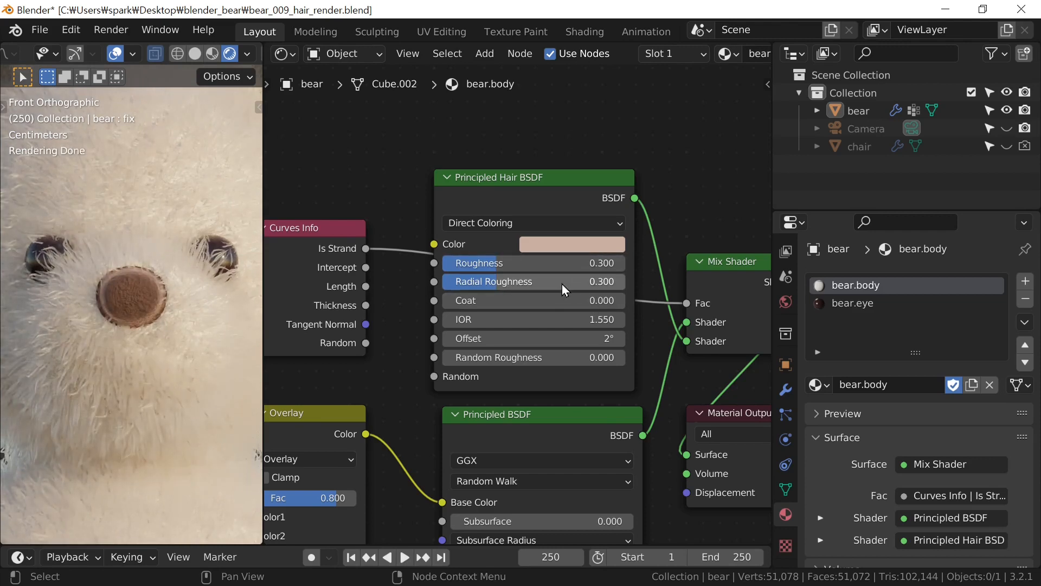
Set the Principled Hair BSDF's Random Roughness to 1.
{"action": "scroll", "coordinate": [95, 418], "scroll_direction": "down", "scroll_amount": 2}
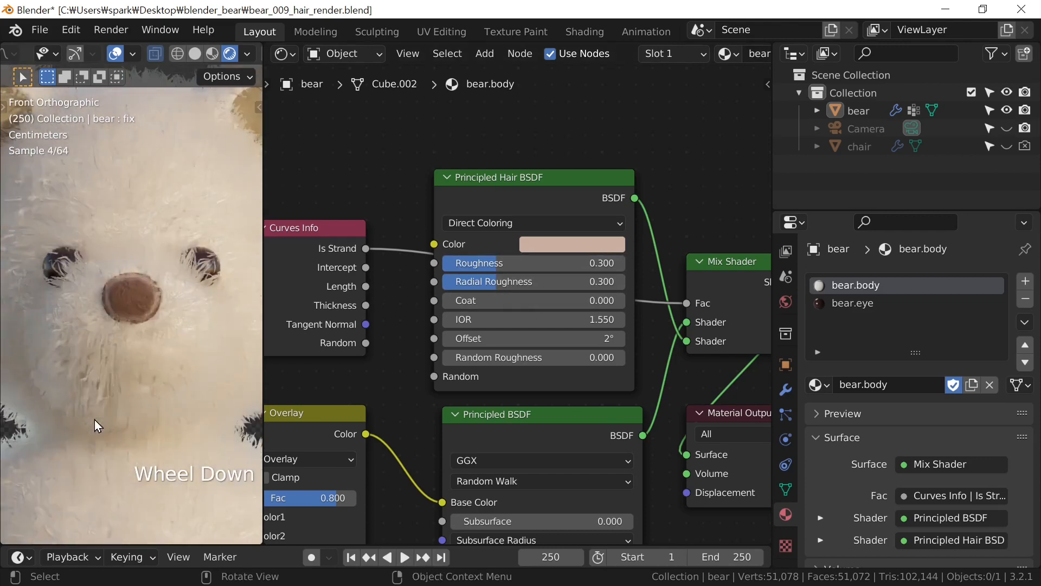
{"action": "left_click", "coordinate": [564, 359]}
{"action": "type", "text": "1"}
{"action": "key", "text": "Return"}
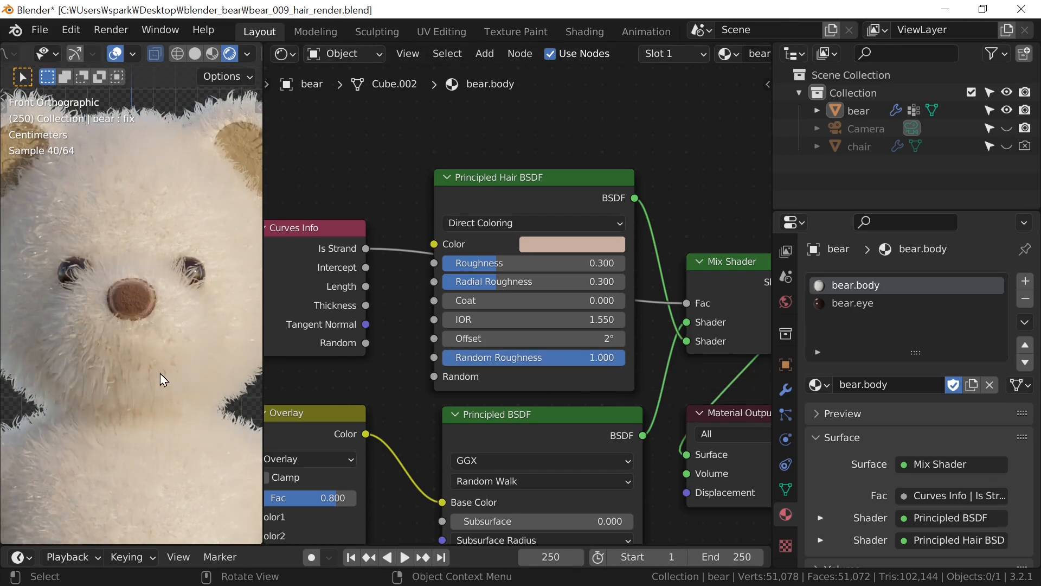
{"action": "scroll", "coordinate": [160, 373], "scroll_direction": "down", "scroll_amount": 2}
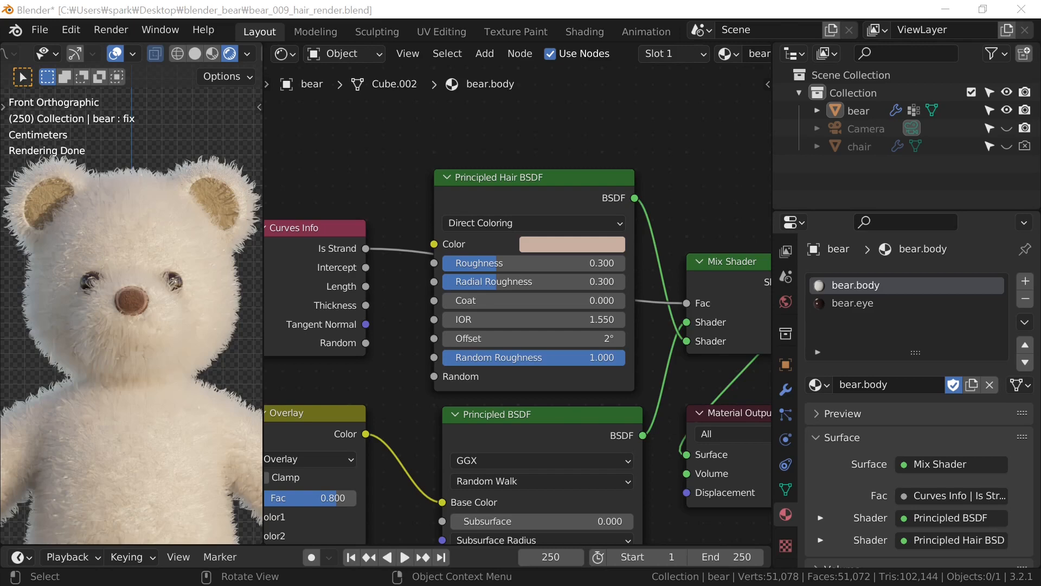
Review the complete node tree of the bear.body material and save the file.
{"action": "scroll", "coordinate": [439, 366], "scroll_direction": "down", "scroll_amount": 2}
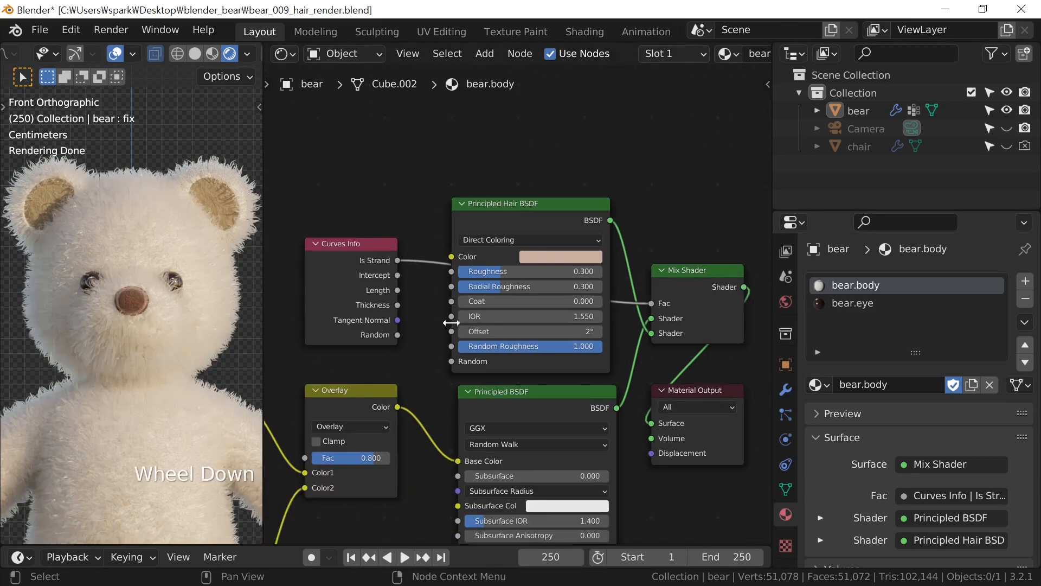
{"action": "key", "text": "a"}
{"action": "key", "text": "KP_Decimal"}
{"action": "key", "text": "KP_Add"}
{"action": "key", "text": "KP_Add"}
{"action": "key", "text": "KP_Add"}
{"action": "key", "text": "KP_Add"}
{"action": "key", "text": "KP_Add"}
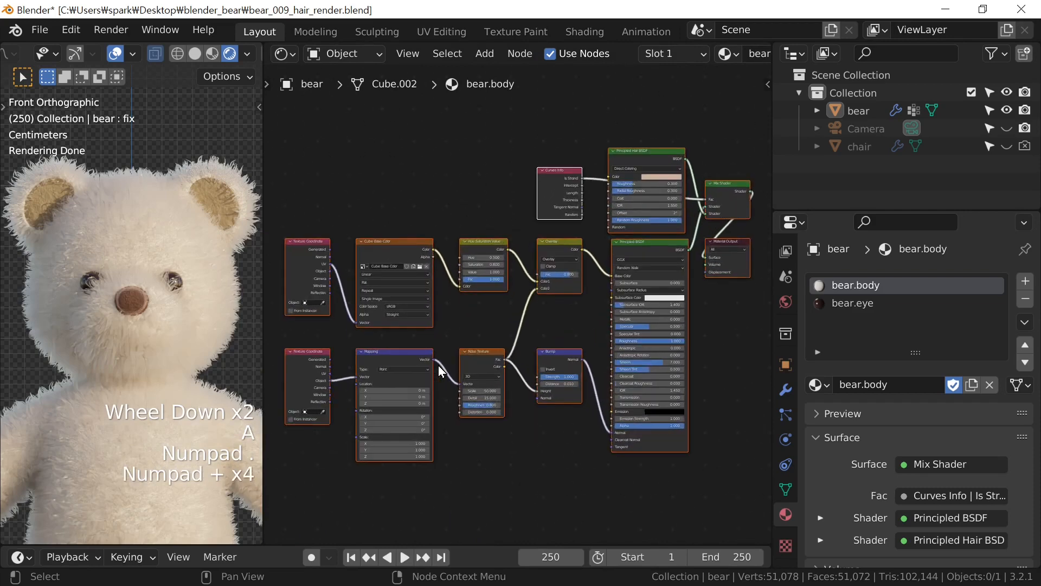
{"action": "key", "text": "KP_Add"}
{"action": "left_click", "coordinate": [561, 502]}
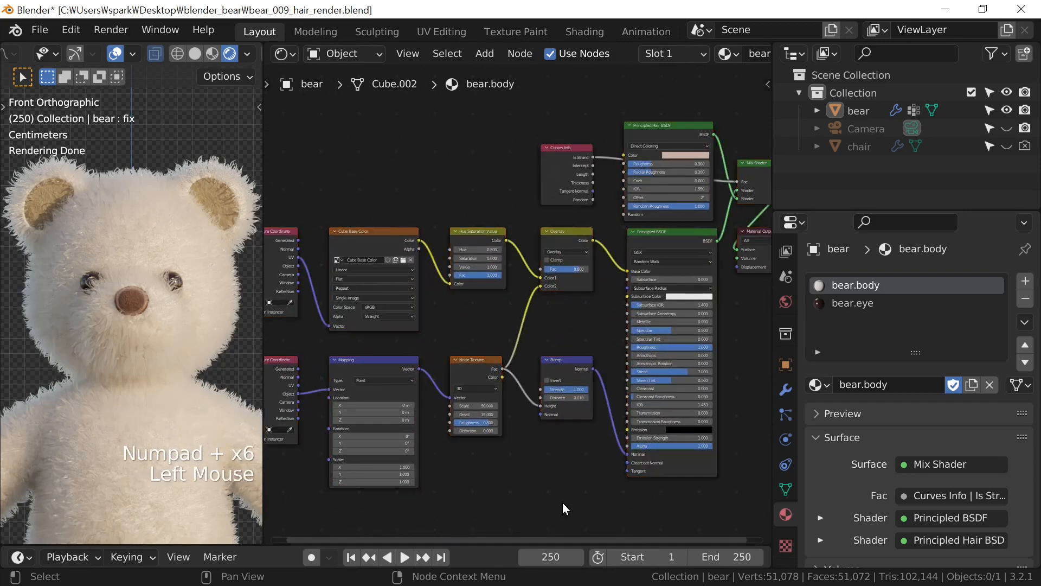
{"action": "key", "text": "ctrl+s"}
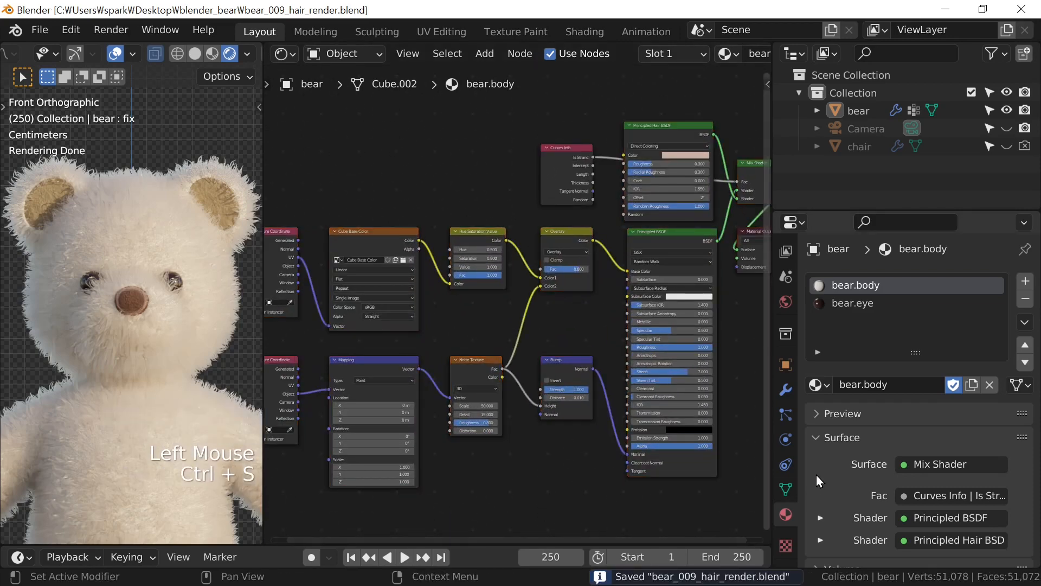
Delete the hair dynamics bake of the bear's particle system and bake the cache again.
{"action": "left_click", "coordinate": [785, 414]}
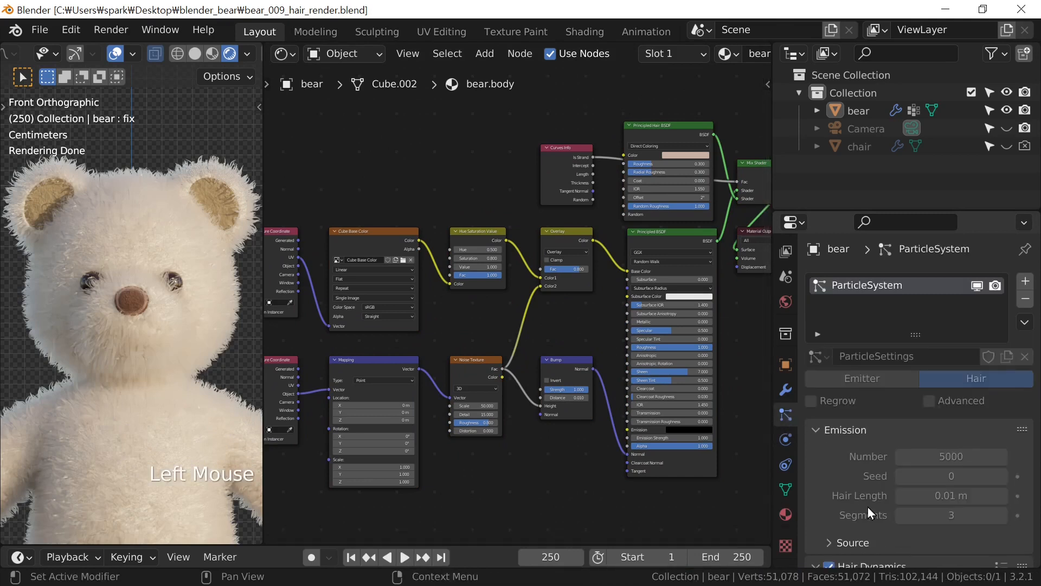
{"action": "middle_click_drag", "start_coordinate": [864, 471], "coordinate": [864, 260]}
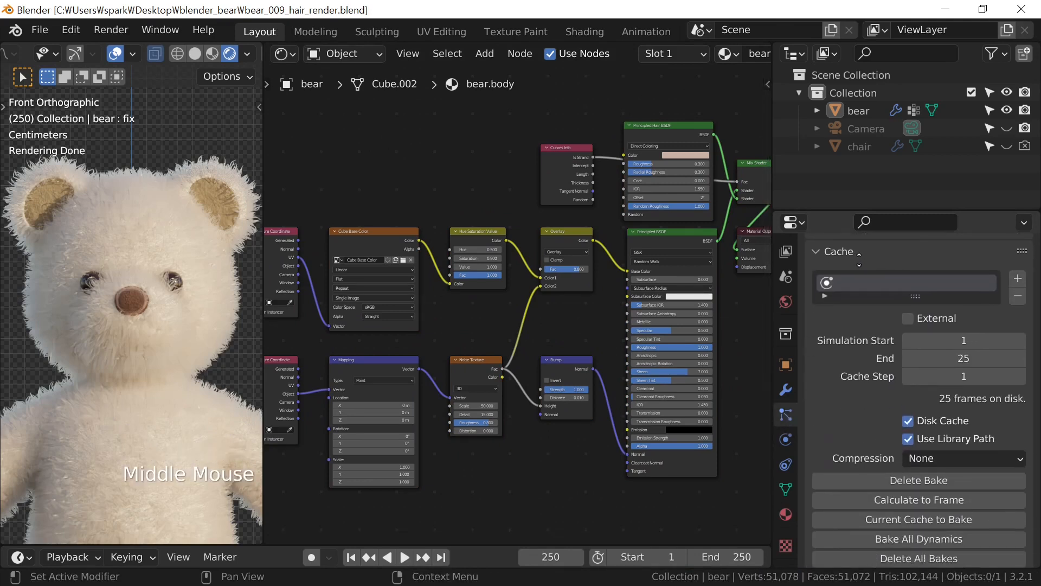
{"action": "left_click", "coordinate": [890, 482]}
{"action": "left_click", "coordinate": [890, 482]}
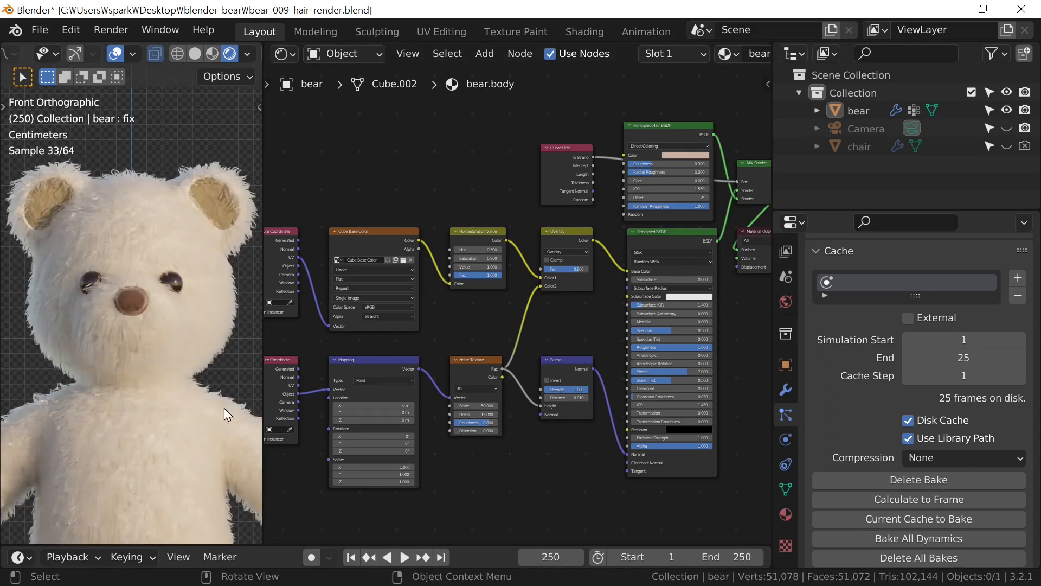
Check the whole bear from head to feet in the rendered viewport and save the file.
{"action": "scroll", "coordinate": [176, 303], "scroll_direction": "down", "scroll_amount": 3}
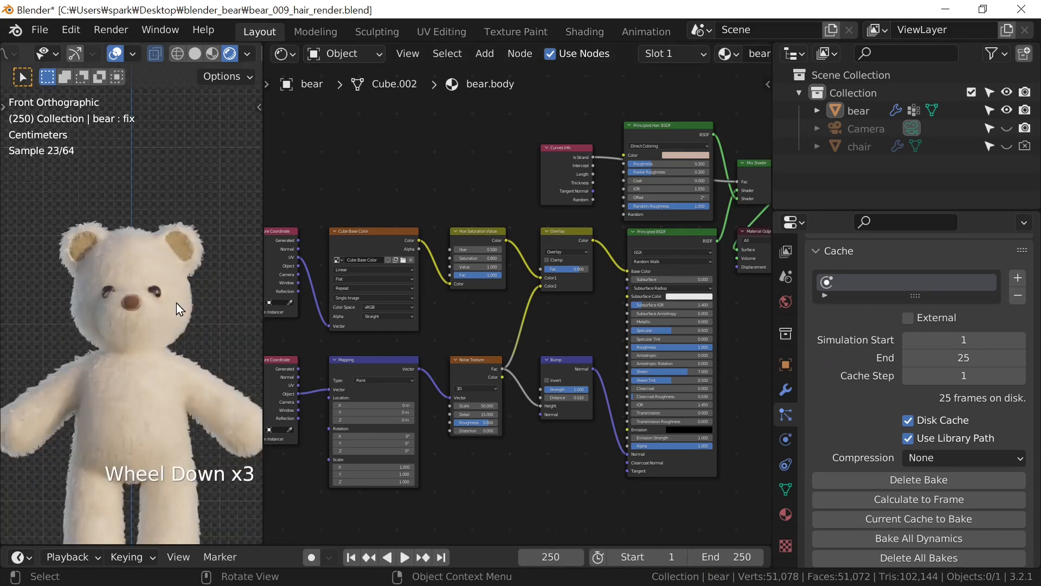
{"action": "key", "text": "ctrl+KP_2"}
{"action": "key", "text": "ctrl+KP_2"}
{"action": "key", "text": "ctrl+KP_2"}
{"action": "key", "text": "ctrl+KP_2"}
{"action": "key", "text": "ctrl+KP_2"}
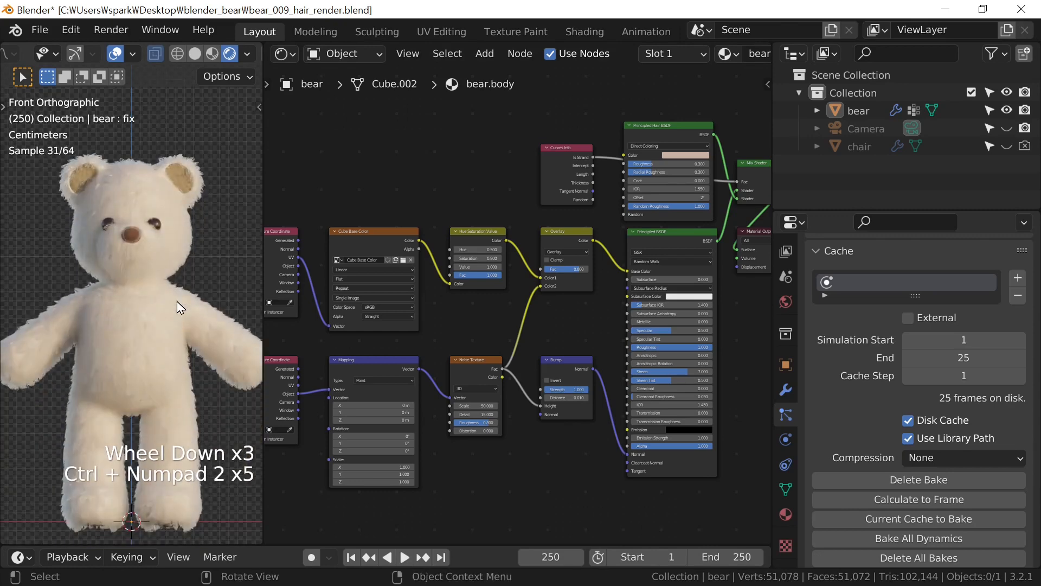
{"action": "key", "text": "ctrl"}
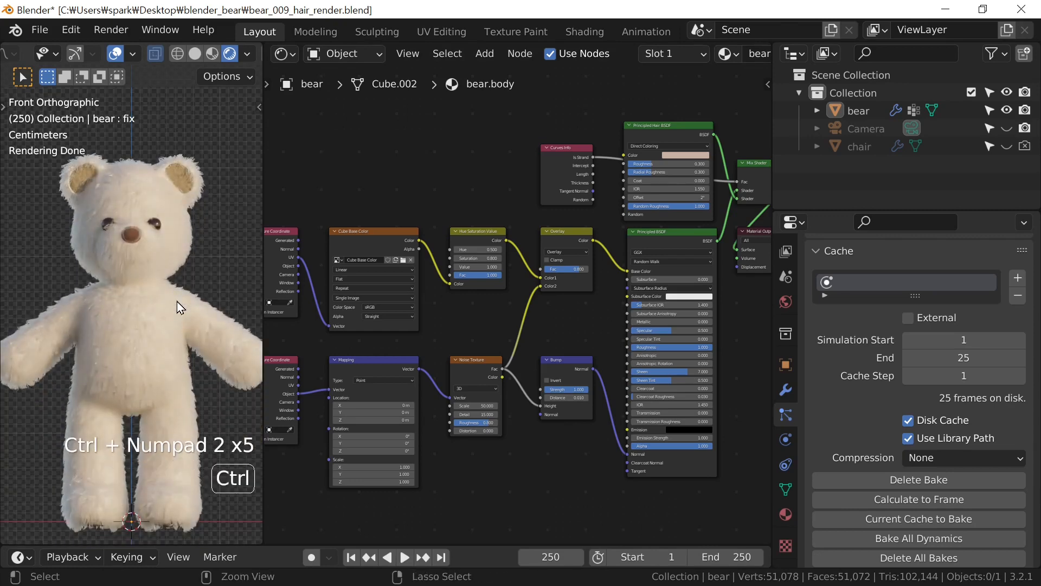
{"action": "key", "text": "ctrl+s"}
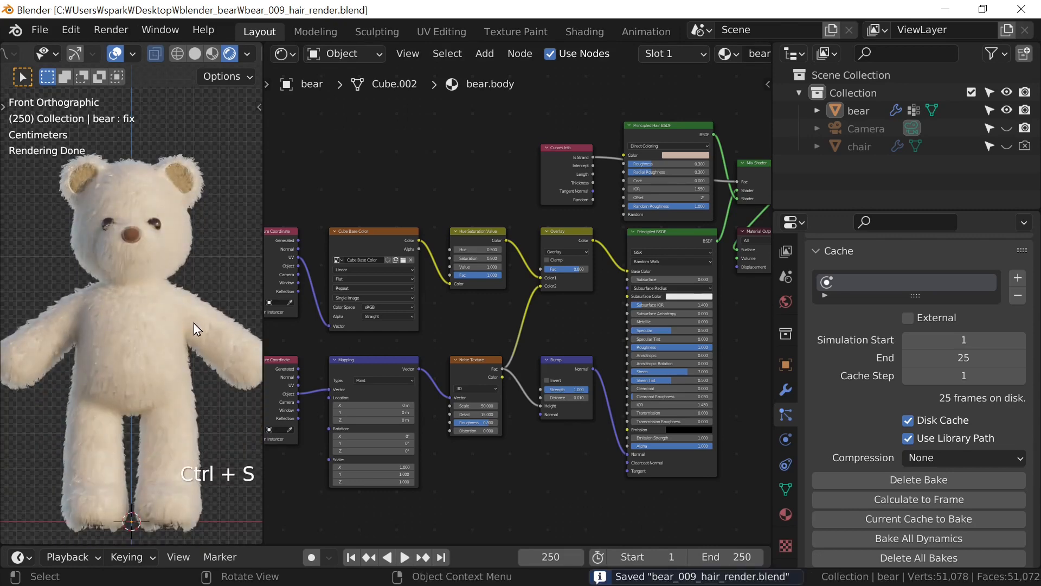
Render the current frame with the viewport in Solid shading and examine the fur around the bear's face in the result.
{"action": "key", "text": "F12"}
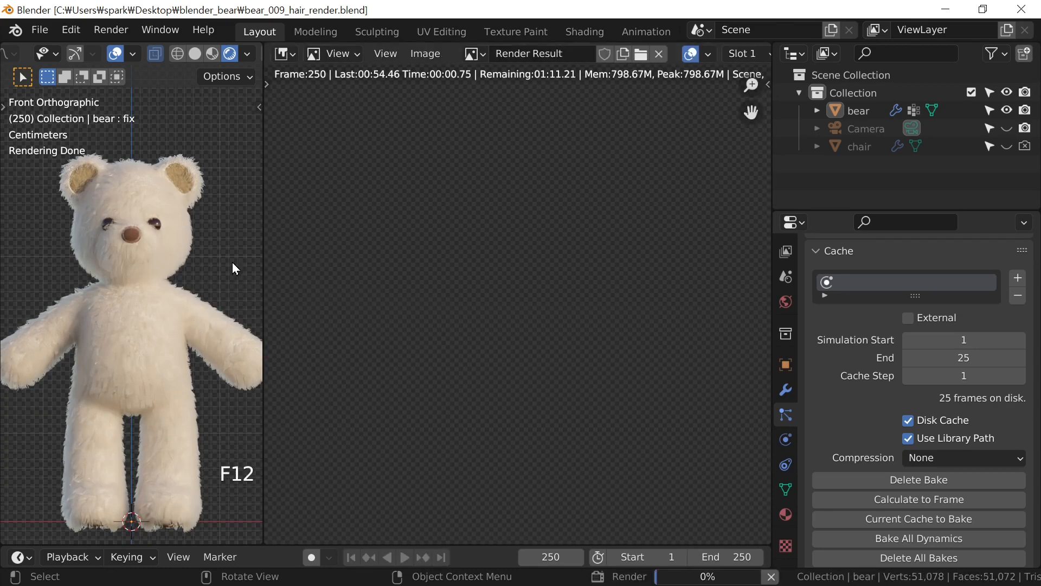
{"action": "left_click", "coordinate": [194, 56]}
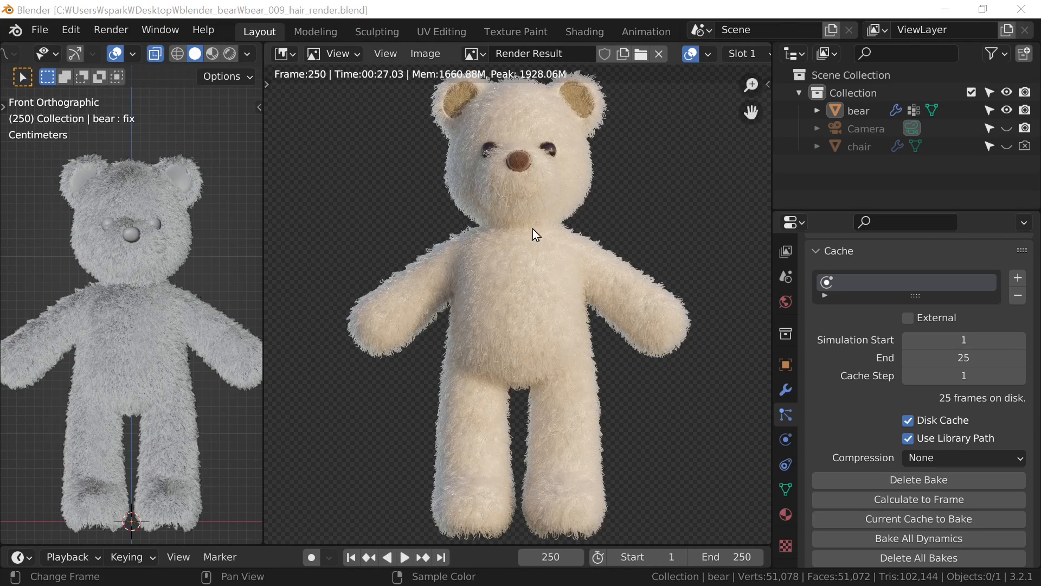
{"action": "scroll", "coordinate": [529, 216], "scroll_direction": "up", "scroll_amount": 2}
{"action": "middle_click_drag", "start_coordinate": [529, 216], "coordinate": [515, 406]}
{"action": "scroll", "coordinate": [515, 406], "scroll_direction": "up", "scroll_amount": 1}
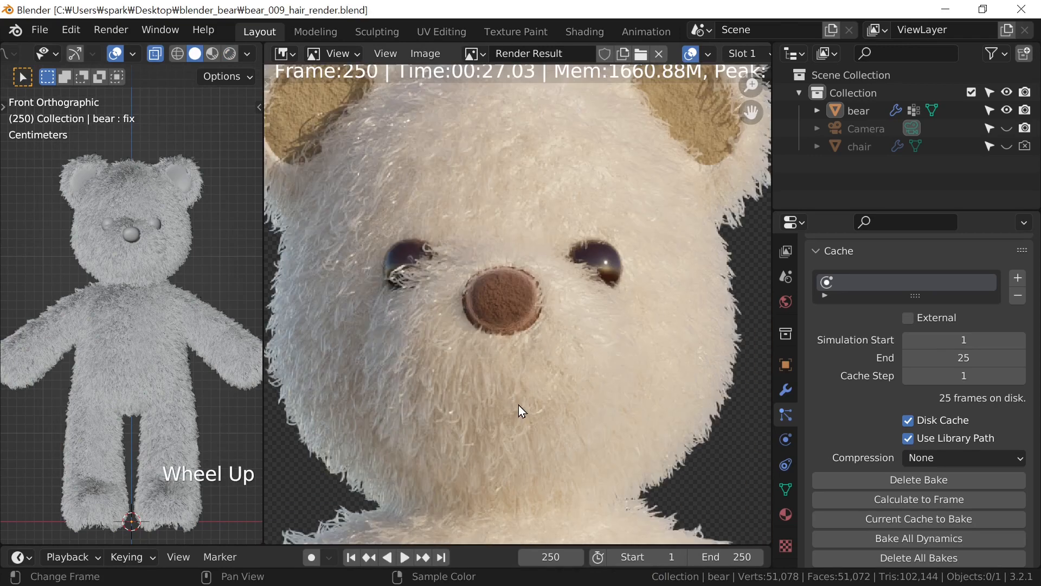
{"action": "scroll", "coordinate": [519, 404], "scroll_direction": "down", "scroll_amount": 1}
{"action": "middle_click_drag", "start_coordinate": [512, 382], "coordinate": [572, 244]}
{"action": "scroll", "coordinate": [575, 356], "scroll_direction": "down", "scroll_amount": 2}
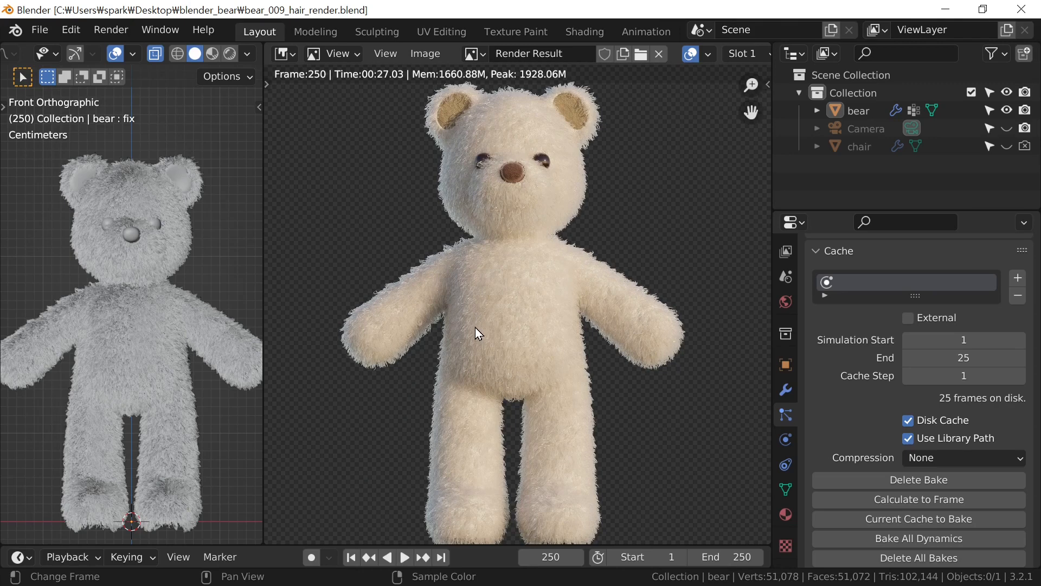
Review the bear's shape keys, Cube Base Color texture, material slots and particle system settings.
{"action": "left_click", "coordinate": [786, 490]}
{"action": "middle_click_drag", "start_coordinate": [864, 340], "coordinate": [886, 472]}
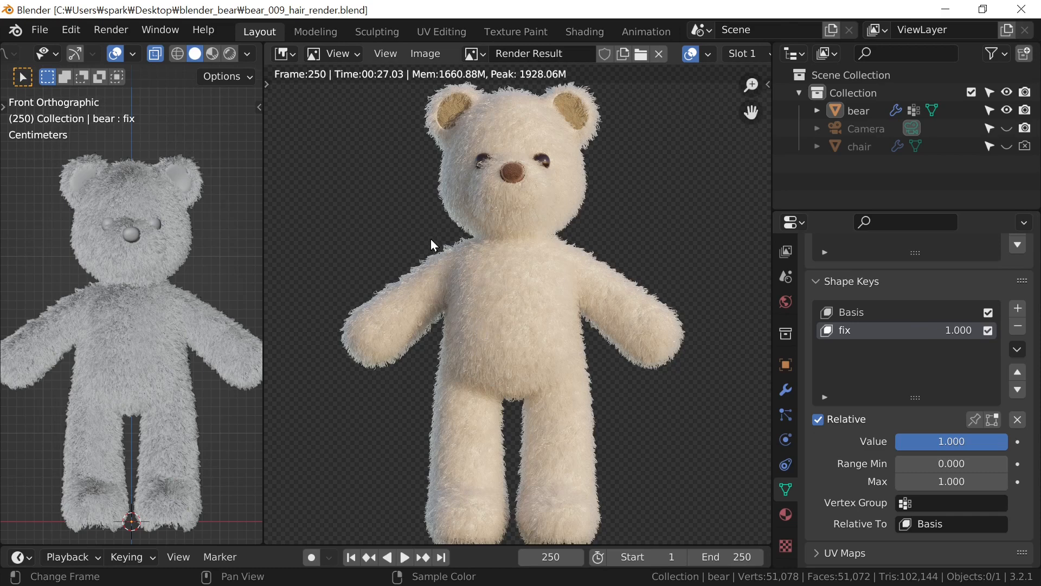
{"action": "left_click", "coordinate": [516, 32]}
{"action": "scroll", "coordinate": [225, 425], "scroll_direction": "down", "scroll_amount": 3}
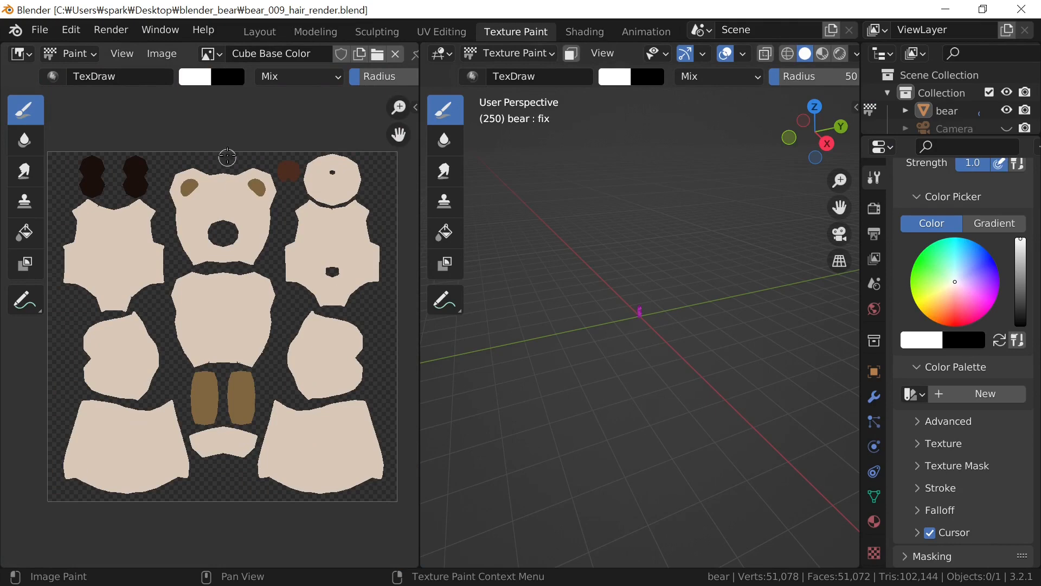
{"action": "left_click", "coordinate": [261, 31]}
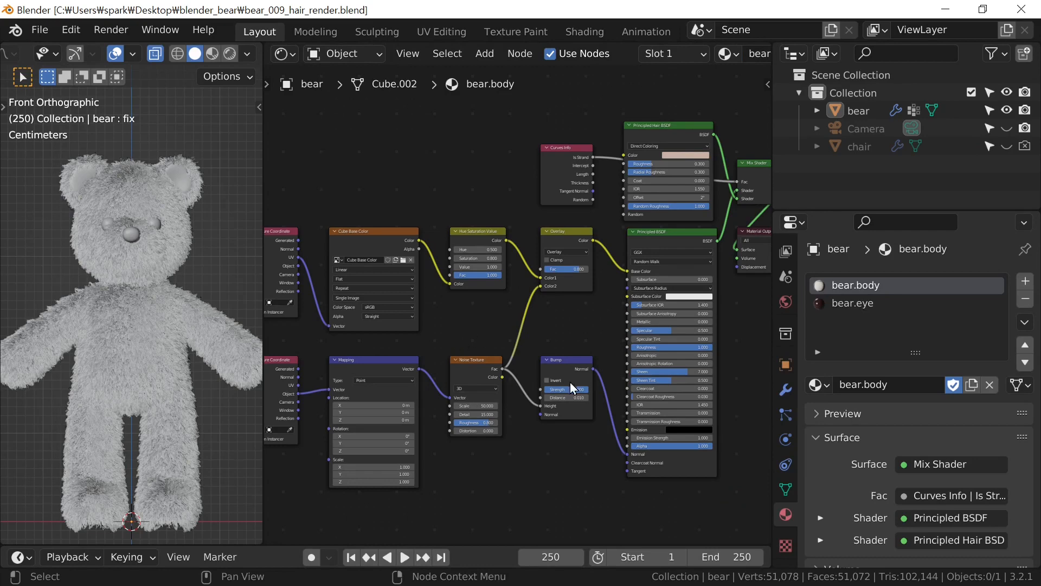
{"action": "left_click", "coordinate": [785, 415]}
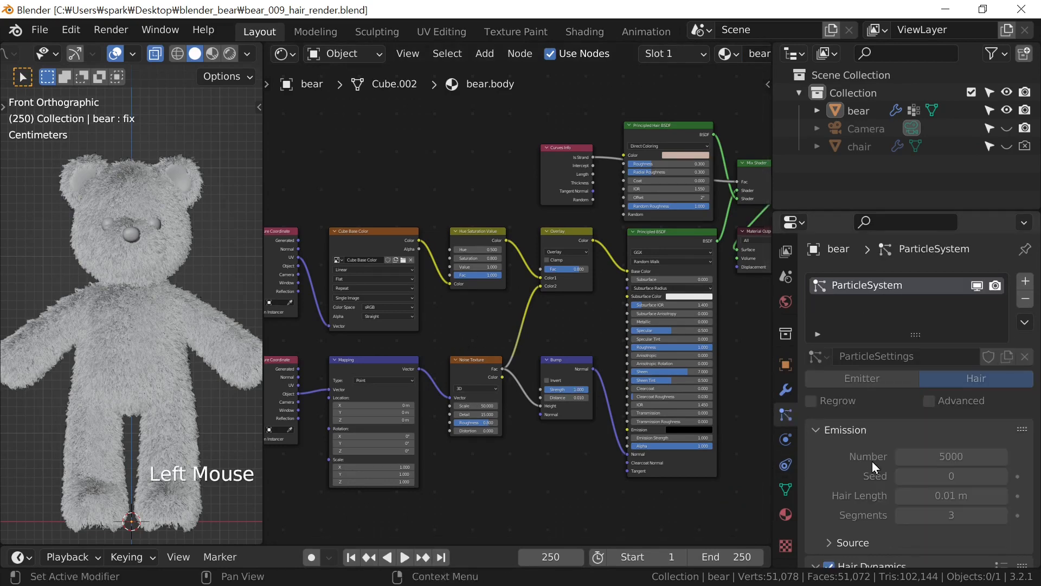
{"action": "middle_click_drag", "start_coordinate": [922, 496], "coordinate": [885, 456]}
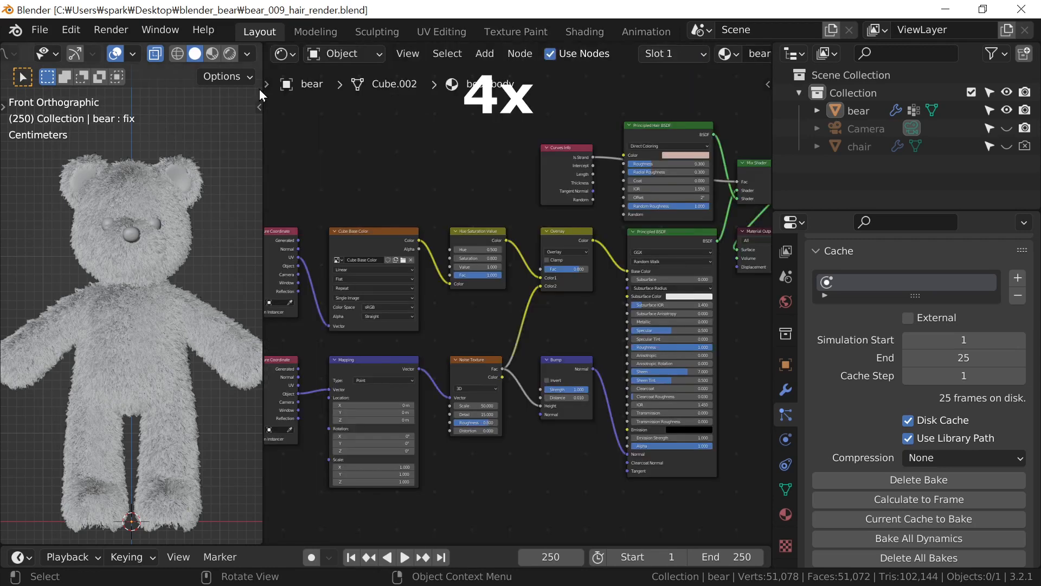
In Edit Mode, select both eye meshes and move them slightly with proportional editing turned off.
{"action": "left_click", "coordinate": [458, 353]}
{"action": "left_click", "coordinate": [472, 331]}
{"action": "middle_click", "coordinate": [478, 320]}
{"action": "left_click", "coordinate": [484, 310]}
{"action": "key", "text": "Tab"}
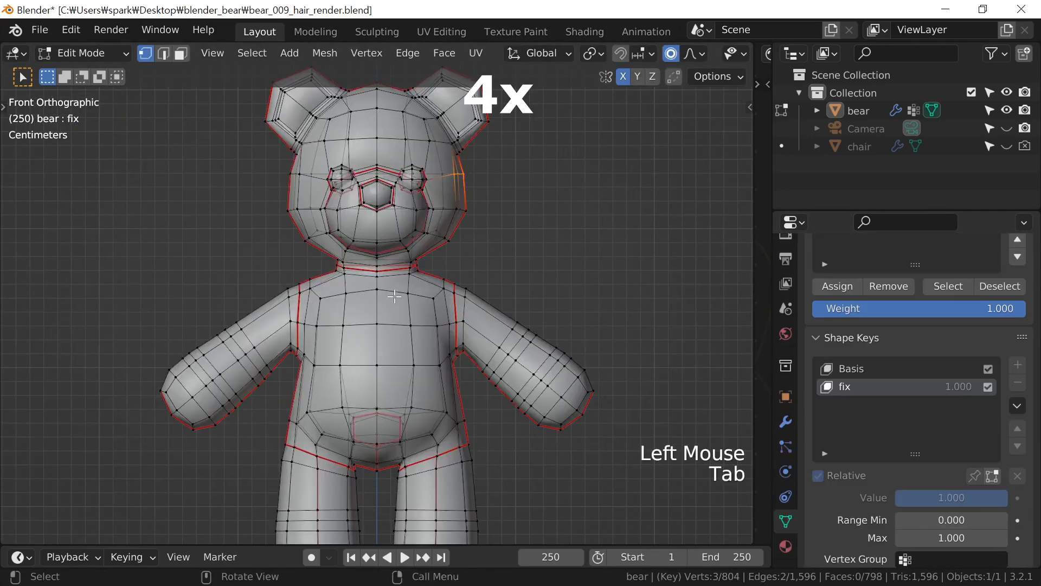
{"action": "middle_click_drag", "start_coordinate": [484, 310], "coordinate": [488, 347], "text": "shift"}
{"action": "scroll", "coordinate": [488, 347], "scroll_direction": "up", "scroll_amount": 3}
{"action": "key", "text": "a"}
{"action": "key", "text": "a"}
{"action": "key", "text": "l"}
{"action": "key", "text": "l"}
{"action": "key", "text": "g"}
{"action": "key", "text": "o"}
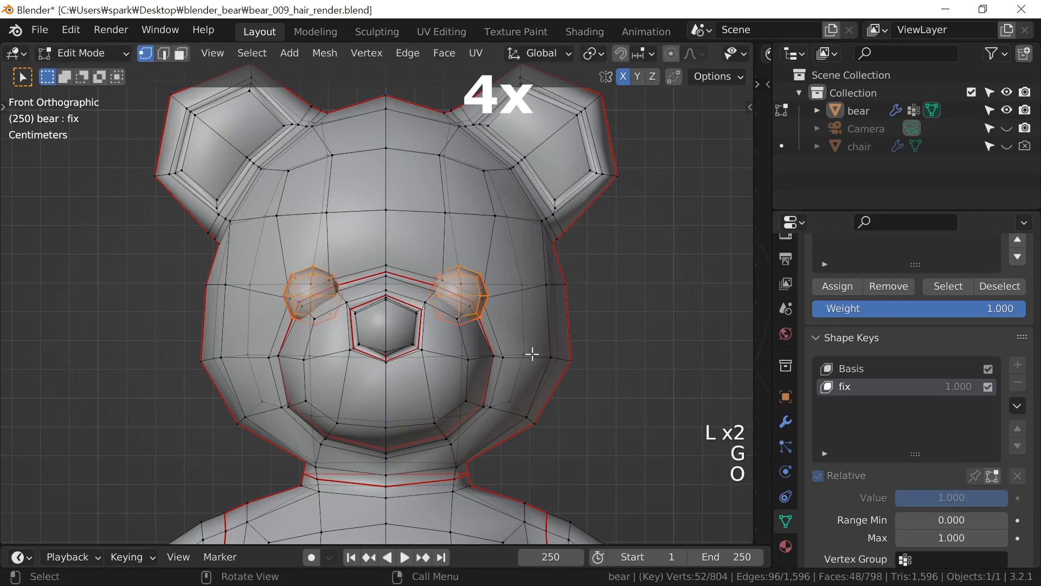
{"action": "left_click", "coordinate": [529, 314]}
Select the vertices of the whole head including ears, eyes and nose, and move them slightly down along Z.
{"action": "scroll", "coordinate": [542, 347], "scroll_direction": "down", "scroll_amount": 2}
{"action": "key", "text": "a"}
{"action": "key", "text": "a"}
{"action": "key", "text": "b"}
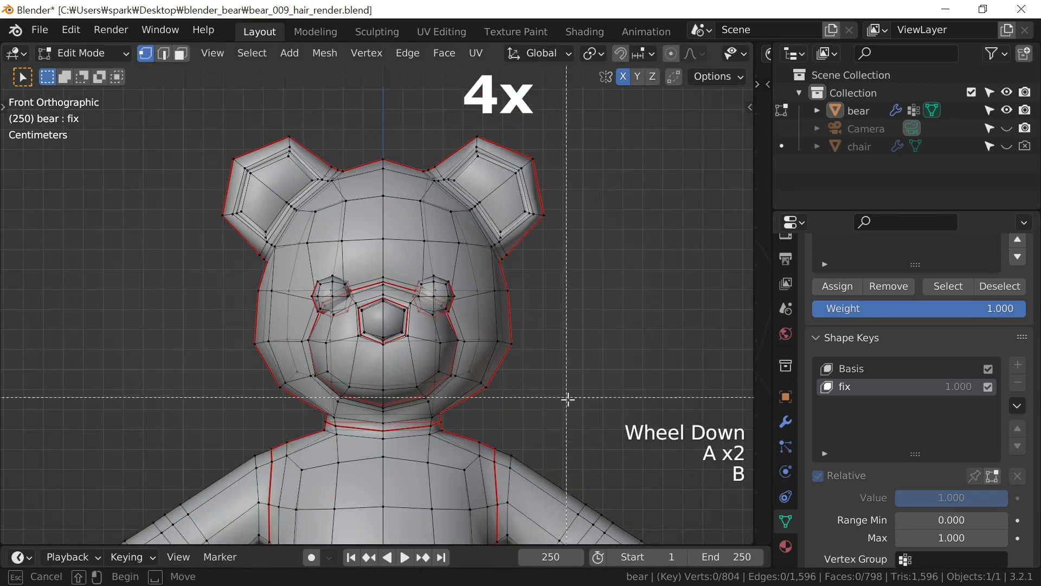
{"action": "left_click_drag", "start_coordinate": [575, 416], "coordinate": [203, 125]}
{"action": "middle_click_drag", "start_coordinate": [531, 442], "coordinate": [511, 291], "text": "shift"}
{"action": "left_click_drag", "start_coordinate": [552, 368], "coordinate": [160, 312]}
{"action": "scroll", "coordinate": [578, 351], "scroll_direction": "down", "scroll_amount": 3}
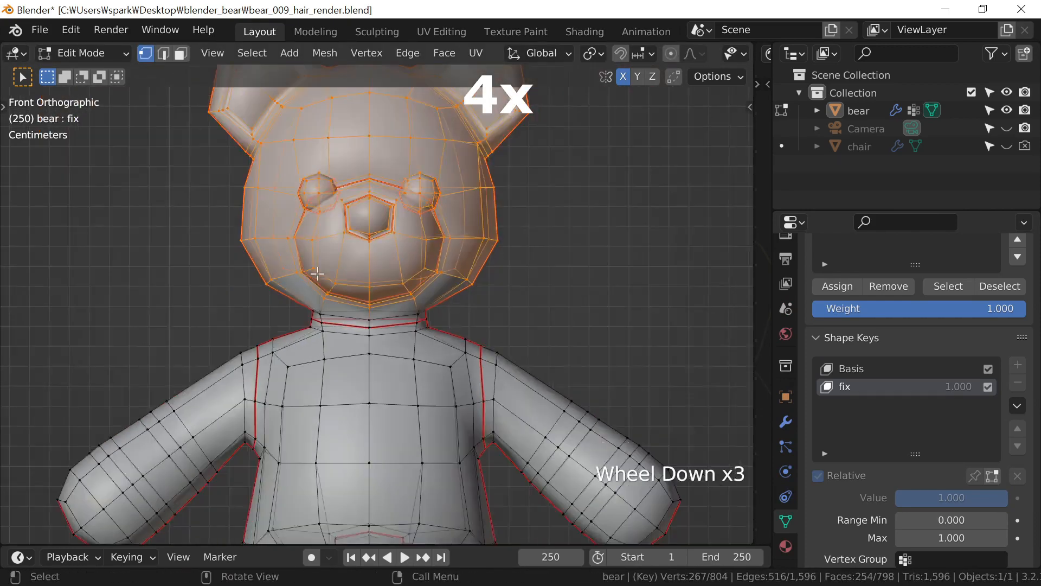
{"action": "middle_click_drag", "start_coordinate": [578, 304], "coordinate": [579, 351], "text": "shift"}
{"action": "scroll", "coordinate": [579, 351], "scroll_direction": "up", "scroll_amount": 1}
{"action": "key", "text": "g"}
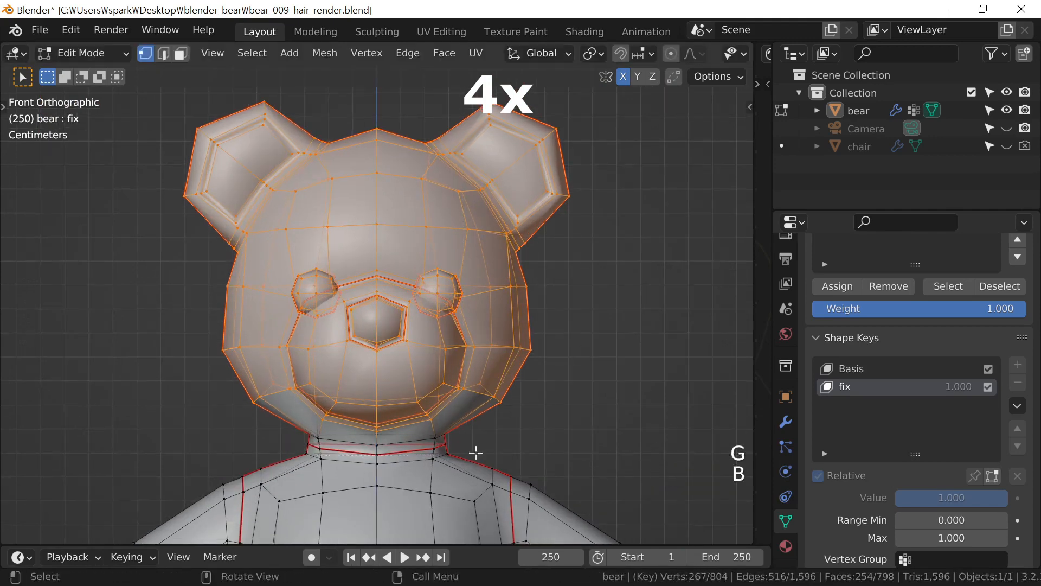
{"action": "key", "text": "z"}
{"action": "left_click", "coordinate": [623, 335]}
{"action": "key", "text": "ctrl+z"}
{"action": "key", "text": "ctrl+shift+z"}
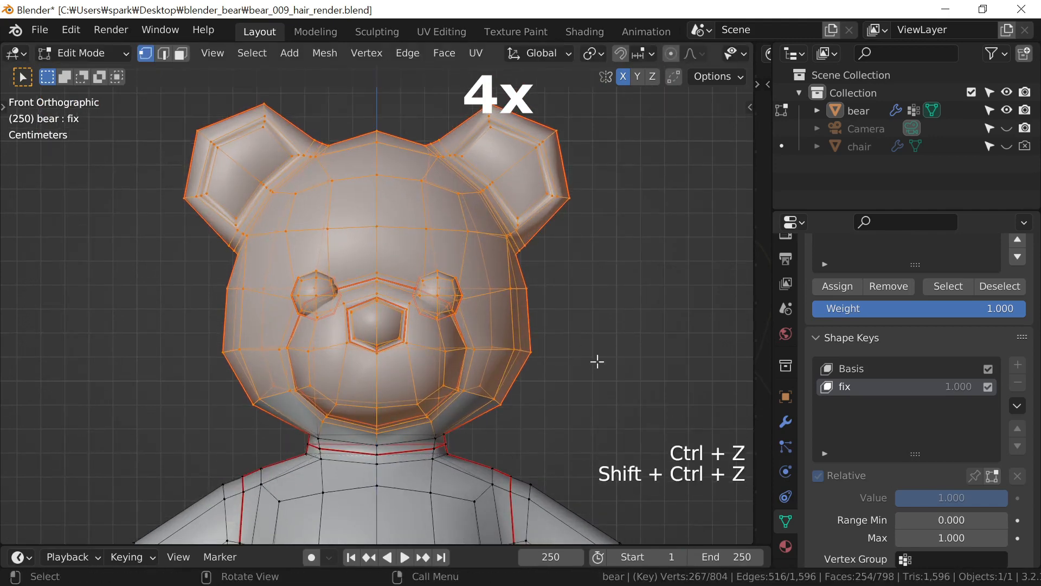
Return to Object Mode and switch the fix shape key off and on to compare the shapes.
{"action": "key", "text": "Tab"}
{"action": "scroll", "coordinate": [597, 362], "scroll_direction": "down", "scroll_amount": 1}
{"action": "left_click", "coordinate": [988, 342]}
{"action": "left_click", "coordinate": [991, 345]}
{"action": "left_click", "coordinate": [991, 345]}
{"action": "left_click", "coordinate": [992, 344]}
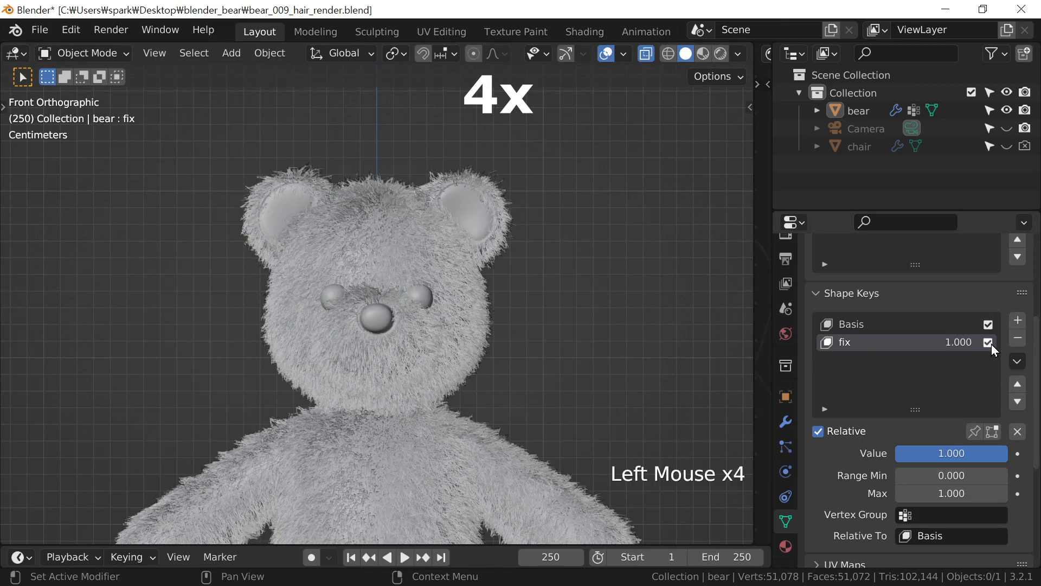
Delete the bear's hair dynamics bake, bake it again and save the file.
{"action": "middle_click_drag", "start_coordinate": [857, 476], "coordinate": [874, 271]}
{"action": "left_click", "coordinate": [786, 447]}
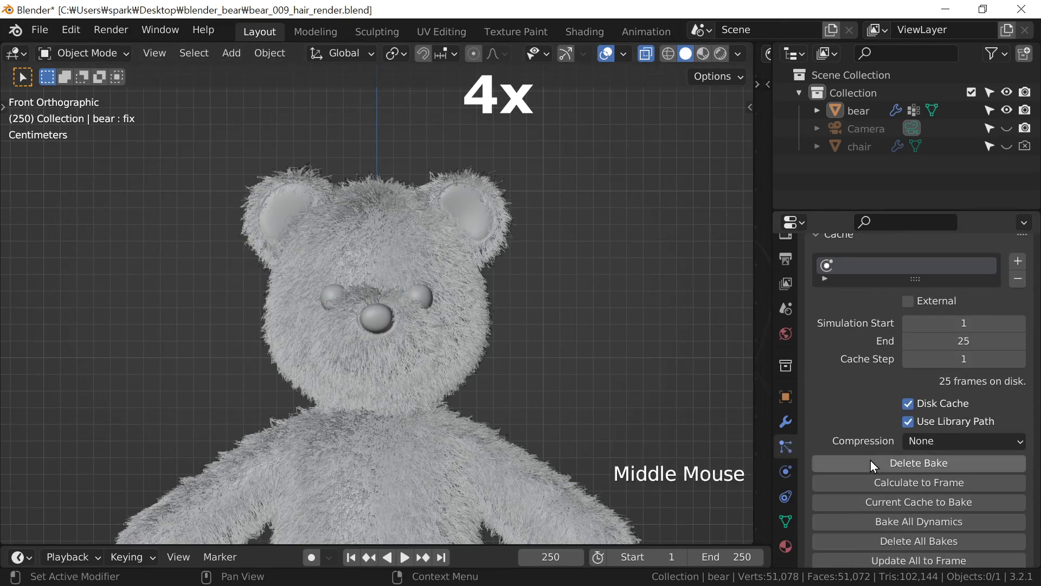
{"action": "left_click", "coordinate": [871, 459]}
{"action": "left_click", "coordinate": [871, 460]}
{"action": "scroll", "coordinate": [506, 395], "scroll_direction": "up", "scroll_amount": 1}
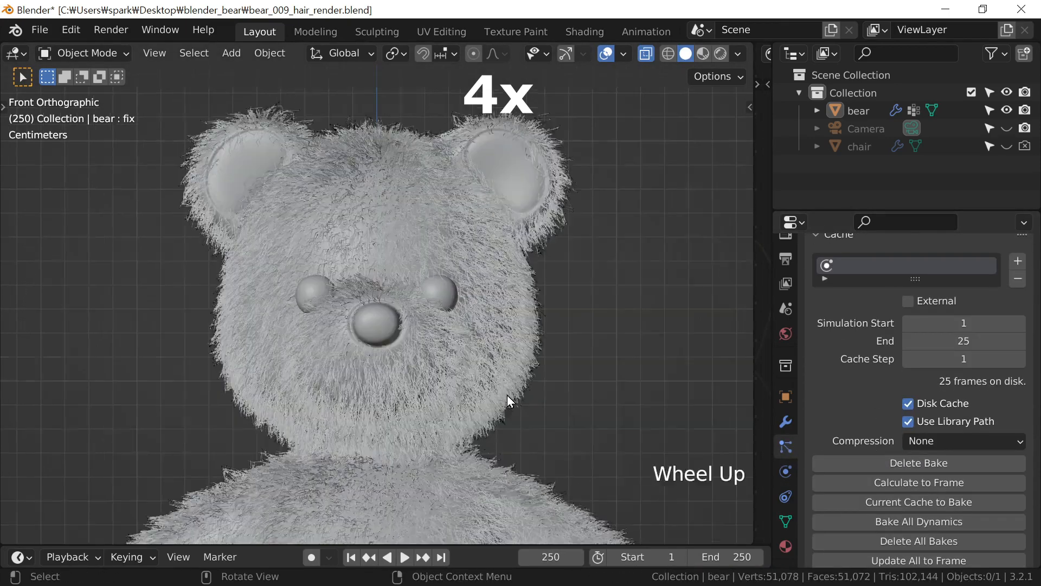
{"action": "scroll", "coordinate": [508, 394], "scroll_direction": "up", "scroll_amount": 1}
{"action": "scroll", "coordinate": [509, 397], "scroll_direction": "down", "scroll_amount": 1}
{"action": "key", "text": "ctrl+s"}
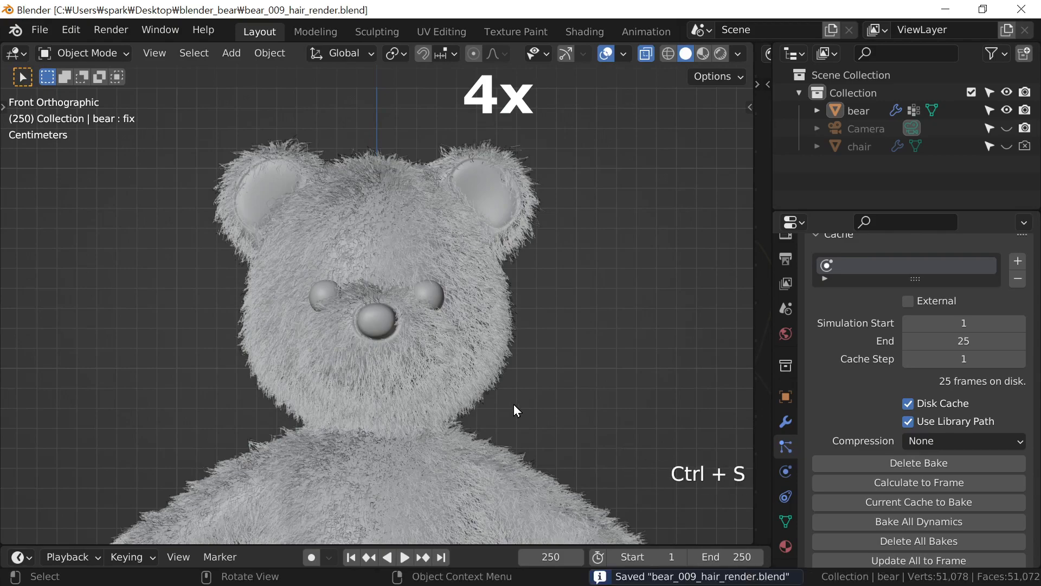
{"action": "scroll", "coordinate": [513, 411], "scroll_direction": "down", "scroll_amount": 3}
{"action": "scroll", "coordinate": [513, 429], "scroll_direction": "up", "scroll_amount": 4}
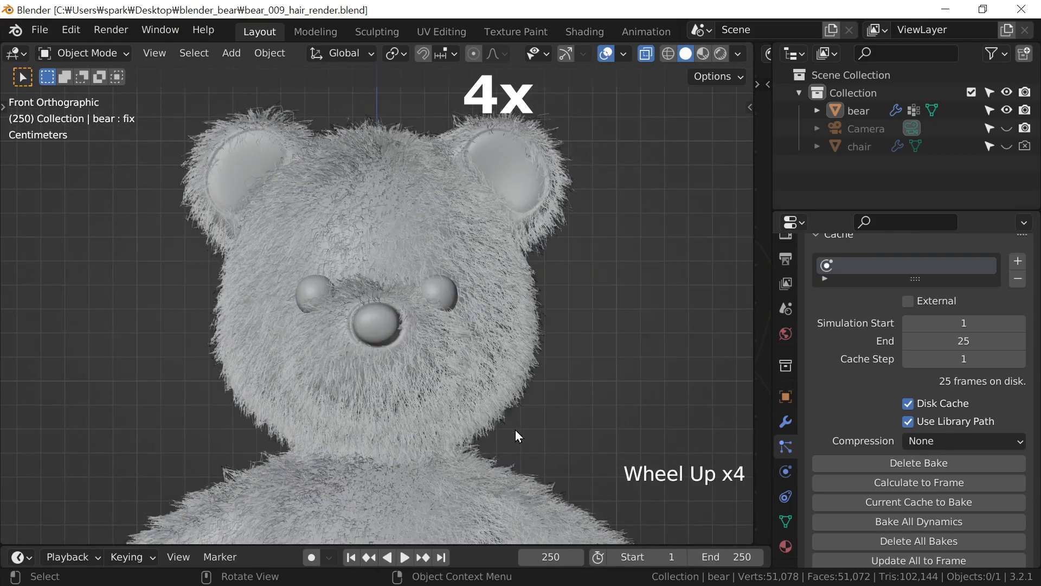
Render the current frame, check the head and switch the Render Result to Slot 2.
{"action": "key", "text": "F12"}
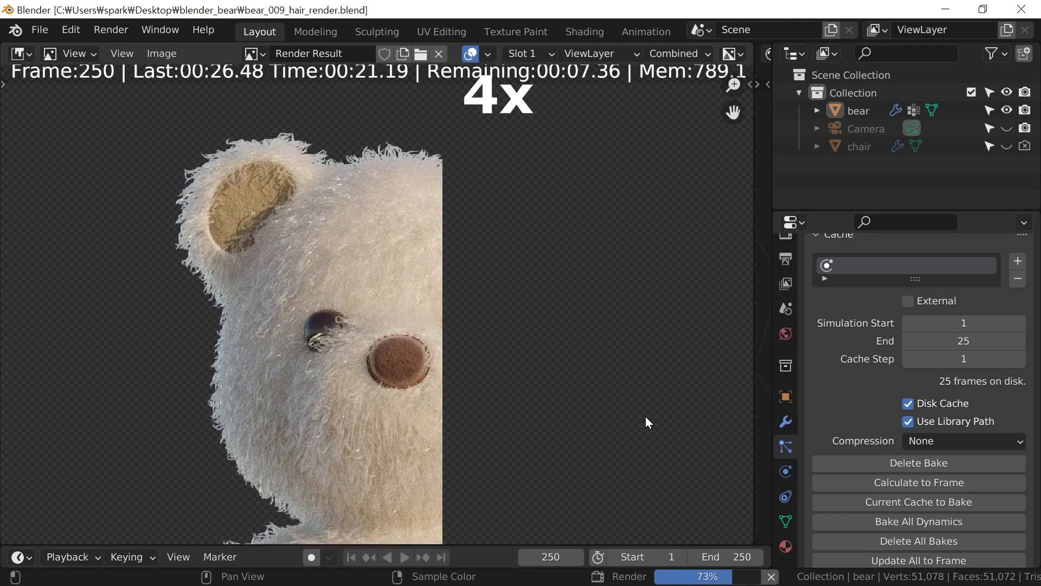
{"action": "scroll", "coordinate": [621, 405], "scroll_direction": "down", "scroll_amount": 2}
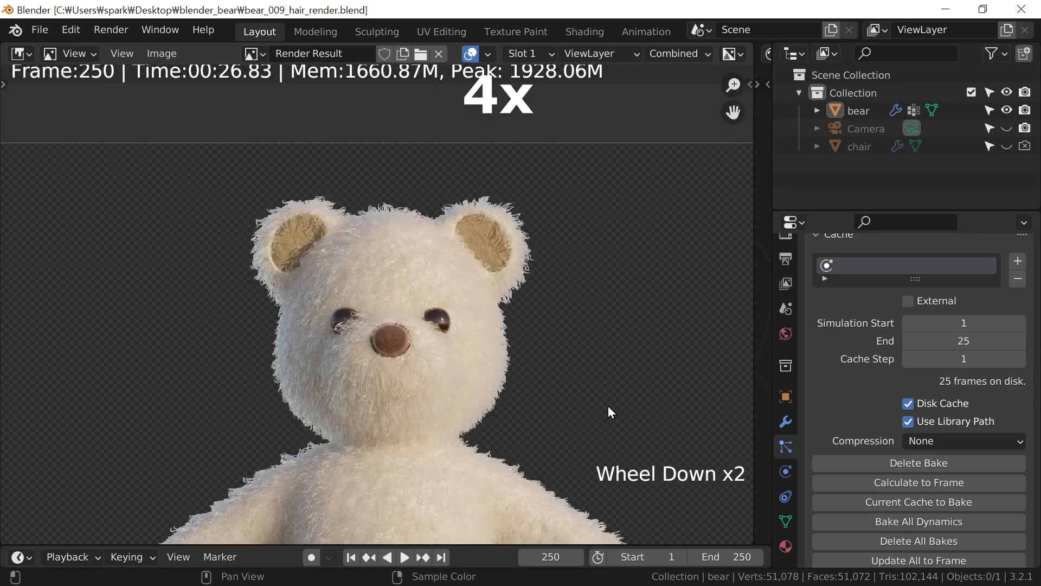
{"action": "scroll", "coordinate": [607, 405], "scroll_direction": "up", "scroll_amount": 2}
{"action": "scroll", "coordinate": [605, 403], "scroll_direction": "down", "scroll_amount": 1}
{"action": "left_click", "coordinate": [525, 55]}
{"action": "left_click", "coordinate": [531, 90]}
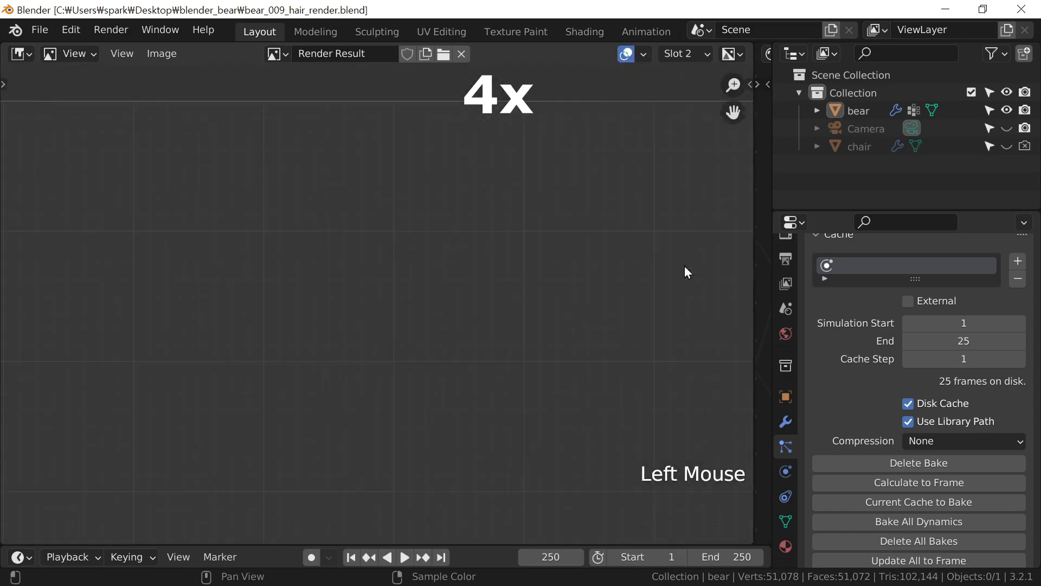
Close the render view, widen the node editor and set the Principled Hair BSDF's Random Roughness to 0.5.
{"action": "key", "text": "Escape"}
{"action": "left_click_drag", "start_coordinate": [754, 414], "coordinate": [447, 423]}
{"action": "middle_click_drag", "start_coordinate": [647, 451], "coordinate": [488, 153]}
{"action": "scroll", "coordinate": [591, 262], "scroll_direction": "up", "scroll_amount": 2}
{"action": "middle_click_drag", "start_coordinate": [591, 261], "coordinate": [674, 163]}
{"action": "scroll", "coordinate": [674, 163], "scroll_direction": "up", "scroll_amount": 2}
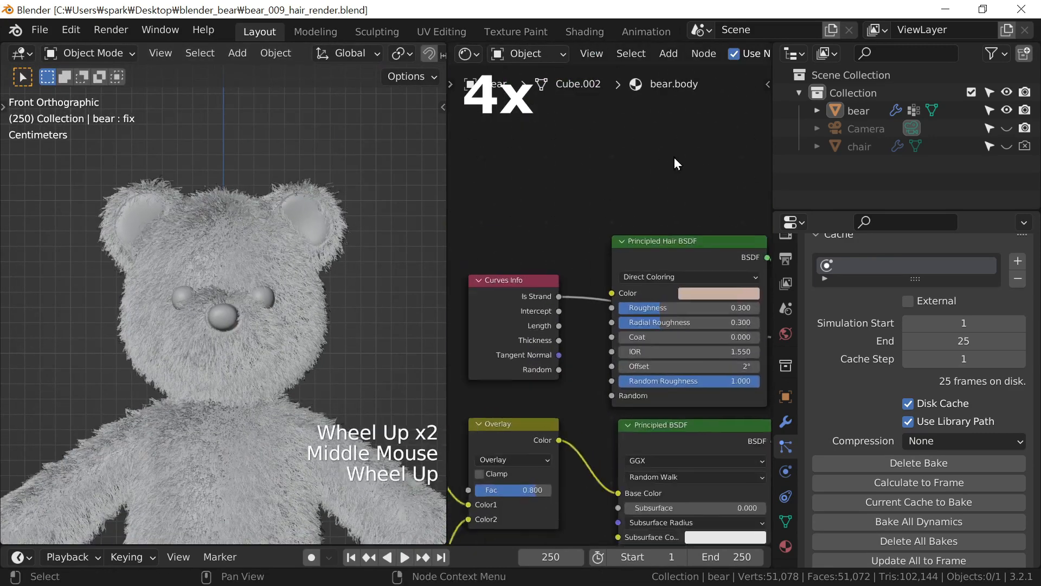
{"action": "left_click", "coordinate": [686, 397]}
{"action": "type", "text": "0.5"}
{"action": "key", "text": "Return"}
{"action": "left_click", "coordinate": [675, 200]}
{"action": "middle_click_drag", "start_coordinate": [675, 200], "coordinate": [629, 219]}
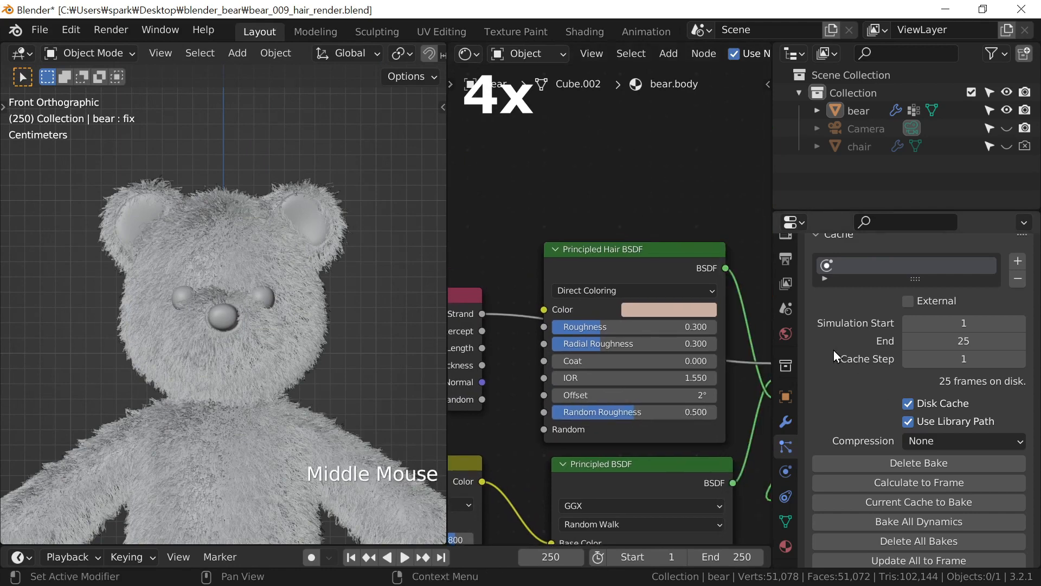
Delete the hair dynamics bake and try a Hair Length of 0.015 m.
{"action": "middle_click_drag", "start_coordinate": [922, 347], "coordinate": [888, 437]}
{"action": "left_click", "coordinate": [919, 438]}
{"action": "left_click", "coordinate": [943, 427]}
{"action": "type", "text": "0.015"}
{"action": "key", "text": "Return"}
{"action": "left_click", "coordinate": [863, 478]}
{"action": "scroll", "coordinate": [288, 443], "scroll_direction": "down", "scroll_amount": 2}
{"action": "scroll", "coordinate": [288, 444], "scroll_direction": "up", "scroll_amount": 1}
Try a Hair Length of 0.012 m and bake the hair dynamics again.
{"action": "left_click", "coordinate": [888, 433]}
{"action": "middle_click_drag", "start_coordinate": [889, 315], "coordinate": [908, 357]}
{"action": "left_click", "coordinate": [941, 360]}
{"action": "type", "text": "0.012"}
{"action": "key", "text": "Return"}
{"action": "left_click", "coordinate": [907, 390]}
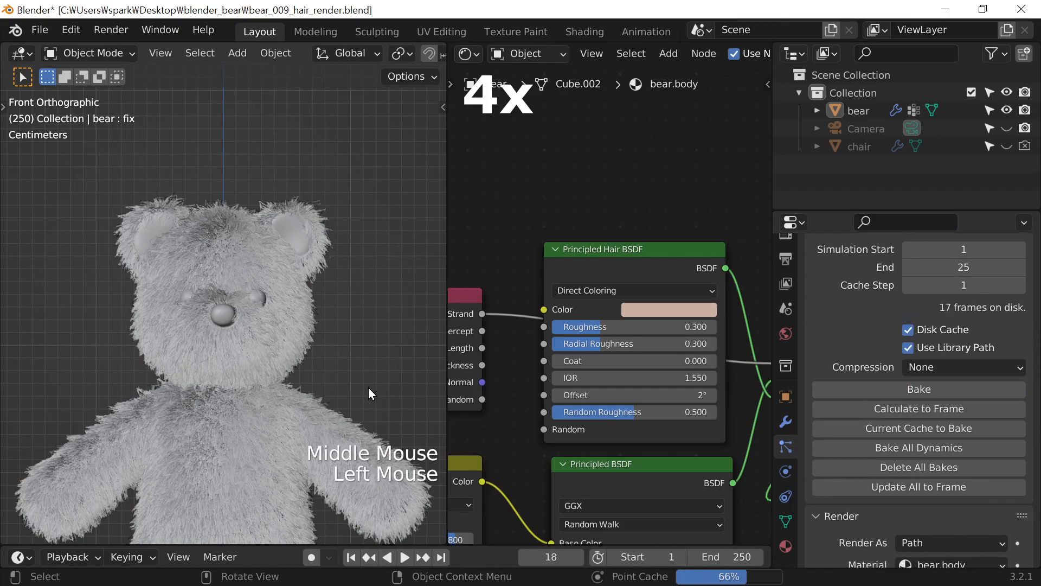
Render the current frame into Slot 2 and examine the fur on the bear's head.
{"action": "scroll", "coordinate": [317, 376], "scroll_direction": "up", "scroll_amount": 1}
{"action": "key", "text": "F12"}
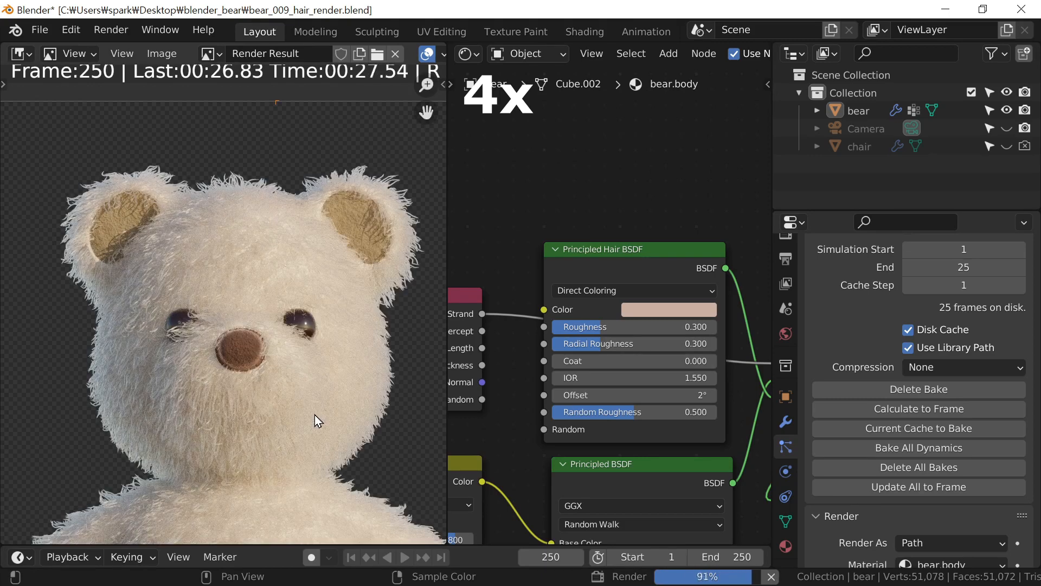
{"action": "scroll", "coordinate": [302, 353], "scroll_direction": "down", "scroll_amount": 2}
{"action": "middle_click_drag", "start_coordinate": [302, 353], "coordinate": [272, 356]}
{"action": "scroll", "coordinate": [303, 349], "scroll_direction": "up", "scroll_amount": 3}
{"action": "scroll", "coordinate": [303, 347], "scroll_direction": "down", "scroll_amount": 4}
{"action": "scroll", "coordinate": [301, 352], "scroll_direction": "up", "scroll_amount": 2}
{"action": "scroll", "coordinate": [272, 356], "scroll_direction": "up", "scroll_amount": 2}
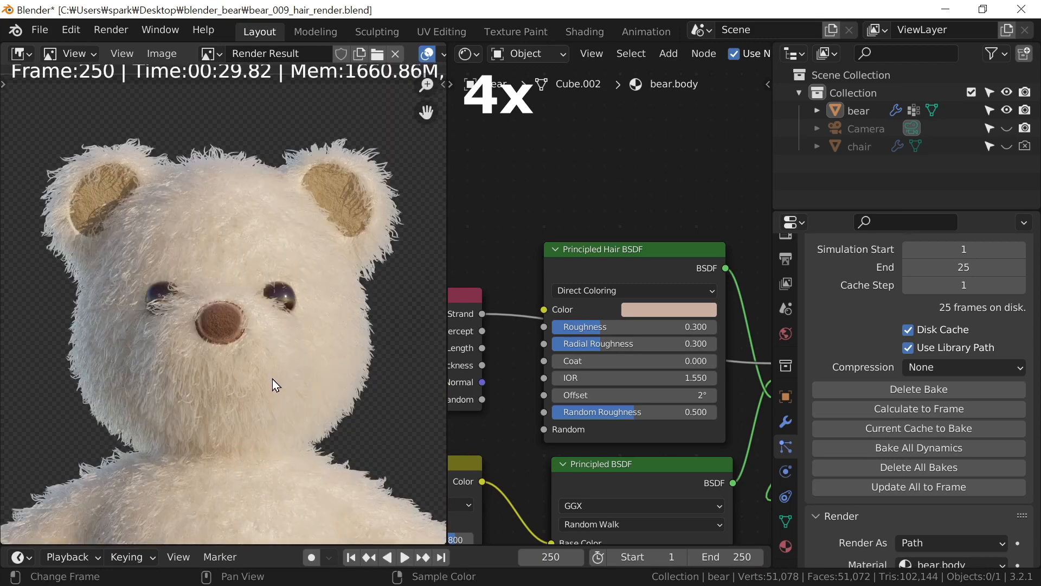
Compare the bear's fur between the two render slots by switching back and forth.
{"action": "scroll", "coordinate": [303, 326], "scroll_direction": "down", "scroll_amount": 3}
{"action": "middle_click_drag", "start_coordinate": [271, 388], "coordinate": [295, 321]}
{"action": "key", "text": "j"}
{"action": "key", "text": "j"}
{"action": "key", "text": "j"}
{"action": "key", "text": "j"}
{"action": "key", "text": "j"}
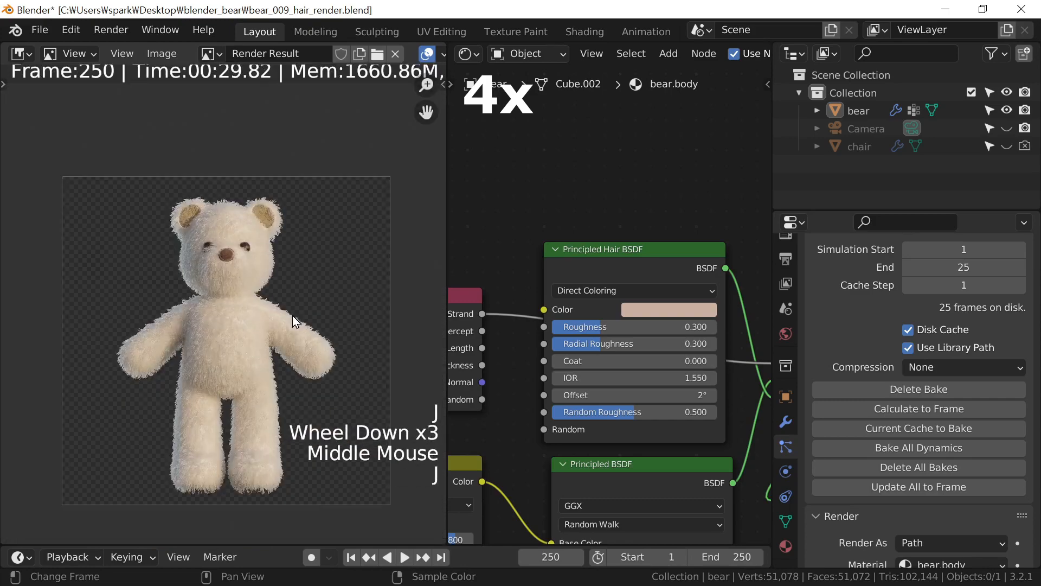
{"action": "scroll", "coordinate": [292, 267], "scroll_direction": "up", "scroll_amount": 4}
{"action": "scroll", "coordinate": [292, 267], "scroll_direction": "down", "scroll_amount": 1}
Delete the hair dynamics bake, set the Hair Length to 0.01 m and close the render view.
{"action": "left_click", "coordinate": [907, 389]}
{"action": "middle_click_drag", "start_coordinate": [902, 328], "coordinate": [901, 534]}
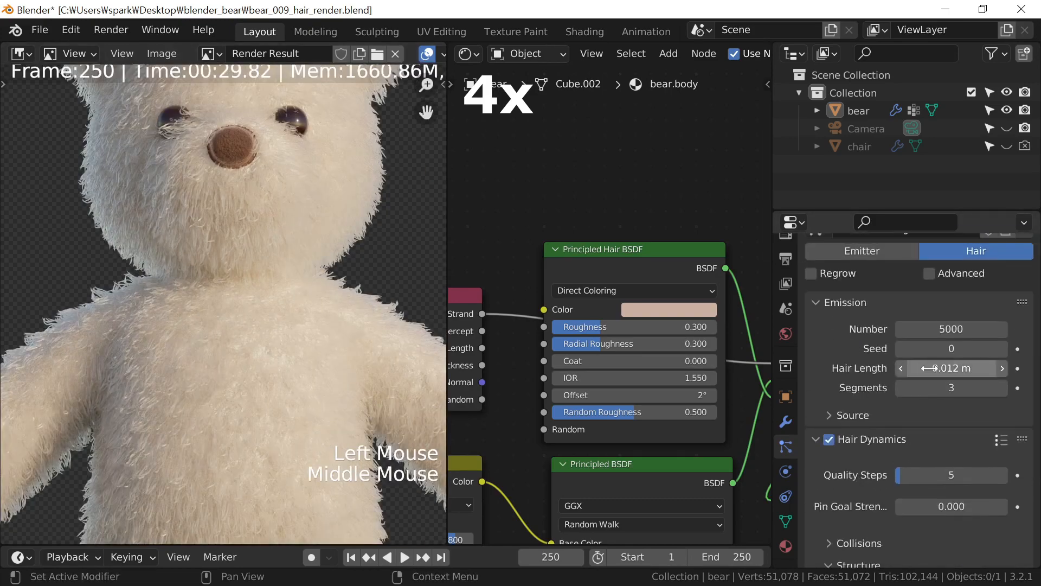
{"action": "left_click", "coordinate": [926, 367]}
{"action": "type", "text": "0.01"}
{"action": "key", "text": "Return"}
{"action": "scroll", "coordinate": [299, 333], "scroll_direction": "down", "scroll_amount": 1}
{"action": "key", "text": "Escape"}
{"action": "mouse_move", "coordinate": [955, 475]}
{"action": "middle_mouse_down"}
{"action": "mouse_move", "coordinate": [955, 530]}
{"action": "mouse_move", "coordinate": [954, 459]}
{"action": "middle_mouse_up"}
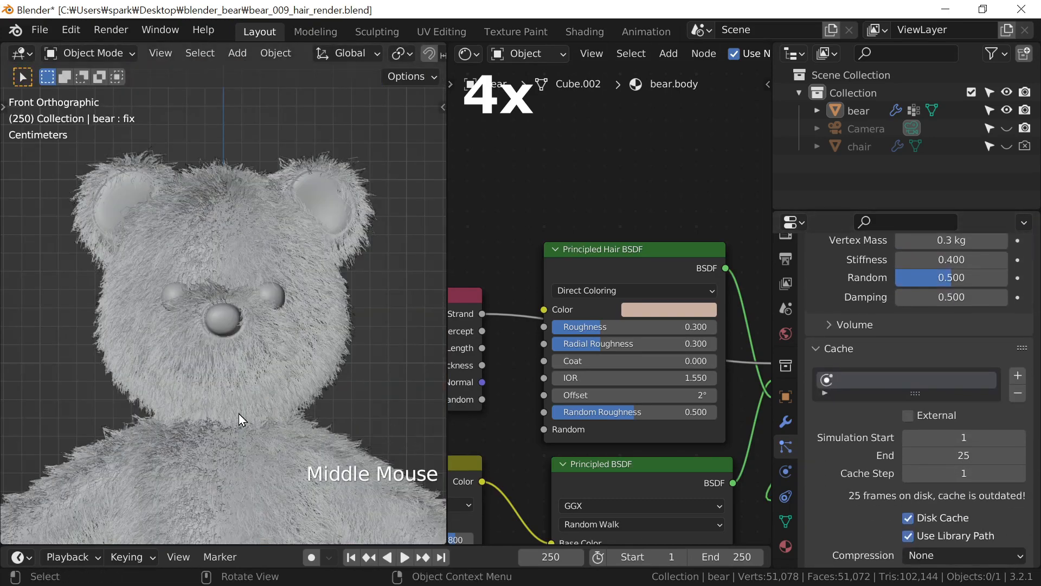
Select the nose with its surrounding faces and move it down about 0.0026 m along Z with smooth proportional editing.
{"action": "left_click", "coordinate": [239, 420]}
{"action": "key", "text": "Tab"}
{"action": "scroll", "coordinate": [272, 412], "scroll_direction": "up", "scroll_amount": 3}
{"action": "key", "text": "3"}
{"action": "left_click", "coordinate": [209, 331]}
{"action": "left_click", "coordinate": [239, 331], "text": "shift"}
{"action": "key", "text": "ctrl+KP_Add"}
{"action": "key", "text": "ctrl+KP_Add"}
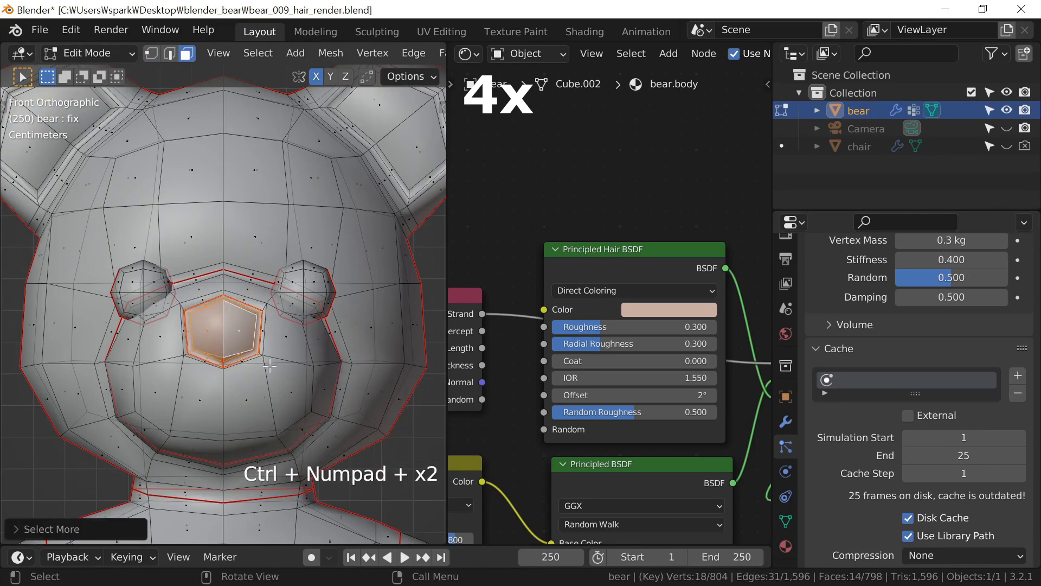
{"action": "key", "text": "1"}
{"action": "key", "text": "o"}
{"action": "key", "text": "g"}
{"action": "key", "text": "z"}
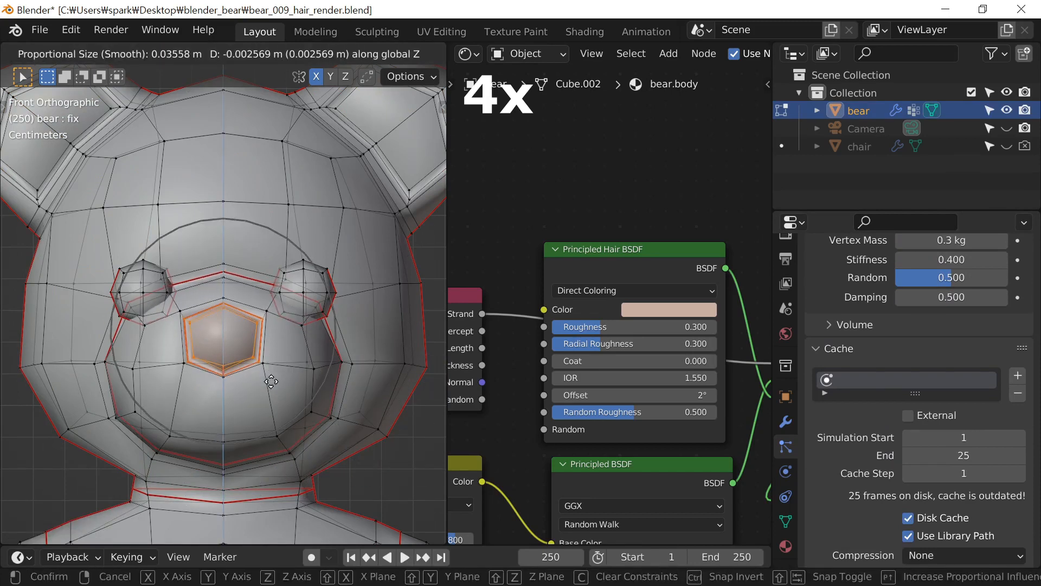
{"action": "left_click", "coordinate": [271, 381]}
{"action": "key", "text": "a"}
{"action": "key", "text": "a"}
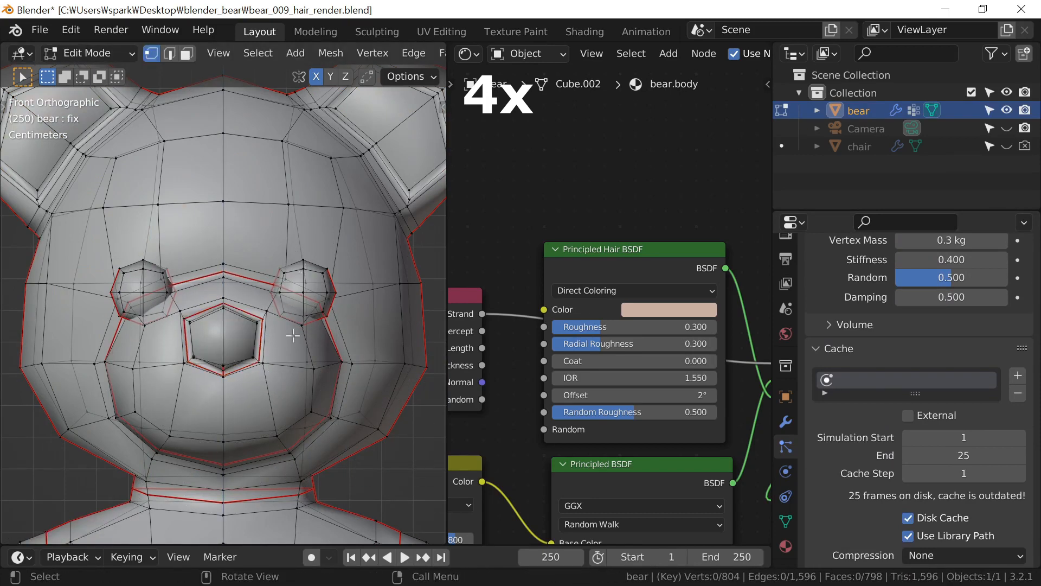
Select the nose with a wider ring of surrounding faces and enlarge it slightly with proportional editing off.
{"action": "key", "text": "Tab"}
{"action": "key", "text": "Tab"}
{"action": "key", "text": "3"}
{"action": "left_click", "coordinate": [208, 334]}
{"action": "left_click", "coordinate": [239, 333], "text": "shift"}
{"action": "key", "text": "ctrl+KP_Add"}
{"action": "key", "text": "ctrl+KP_Add"}
{"action": "key", "text": "ctrl+KP_Add"}
{"action": "scroll", "coordinate": [292, 374], "scroll_direction": "up", "scroll_amount": 2}
{"action": "key", "text": "1"}
{"action": "key", "text": "s"}
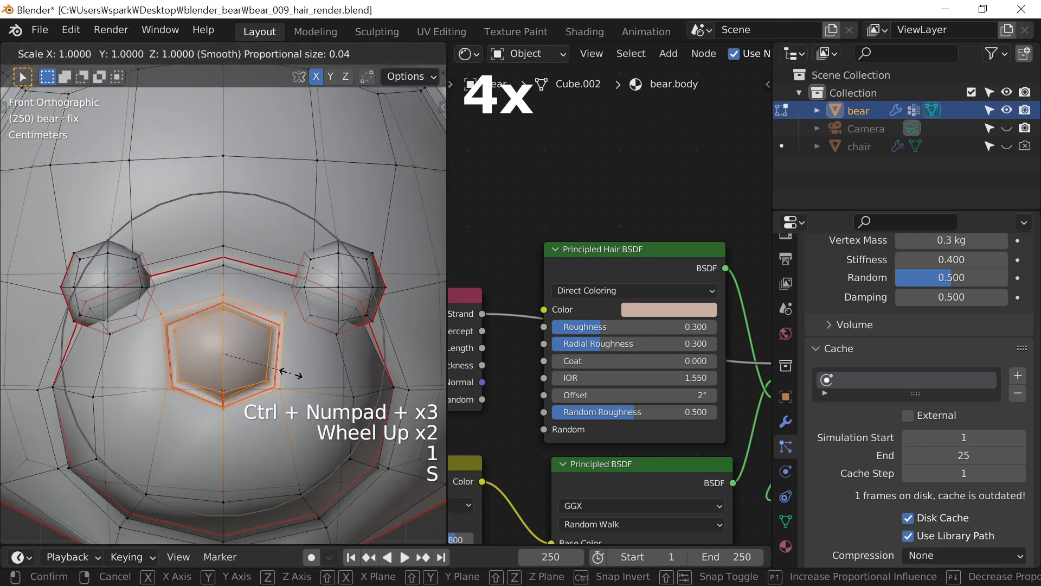
{"action": "key", "text": "o"}
{"action": "left_click", "coordinate": [307, 389]}
{"action": "scroll", "coordinate": [308, 390], "scroll_direction": "down", "scroll_amount": 1}
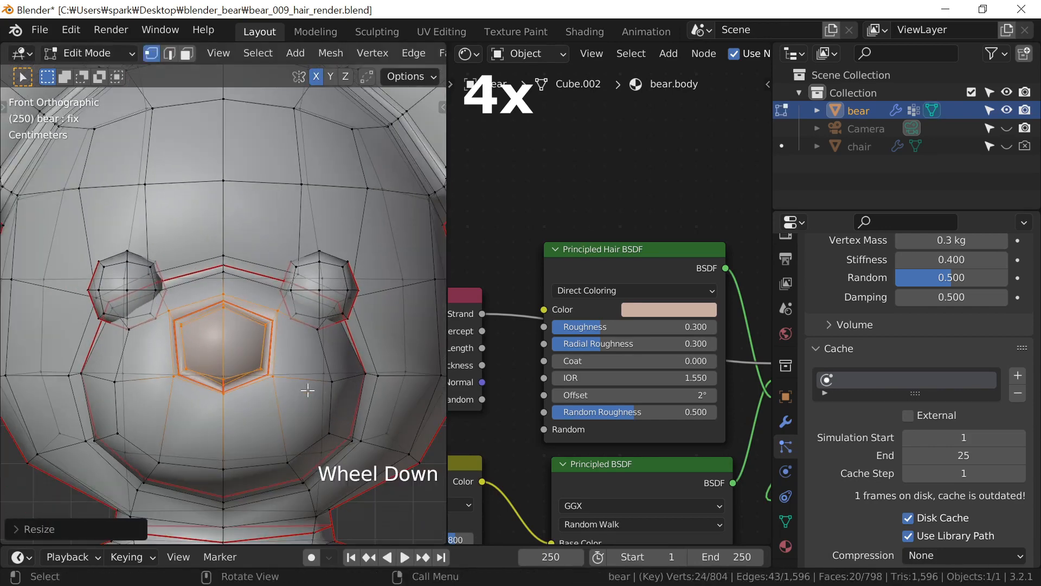
Try scaling the nose area once more, look at the fur in Object Mode and undo that scaling.
{"action": "key", "text": "s"}
{"action": "left_click", "coordinate": [309, 393]}
{"action": "key", "text": "Tab"}
{"action": "scroll", "coordinate": [311, 396], "scroll_direction": "down", "scroll_amount": 2}
{"action": "scroll", "coordinate": [311, 399], "scroll_direction": "up", "scroll_amount": 1}
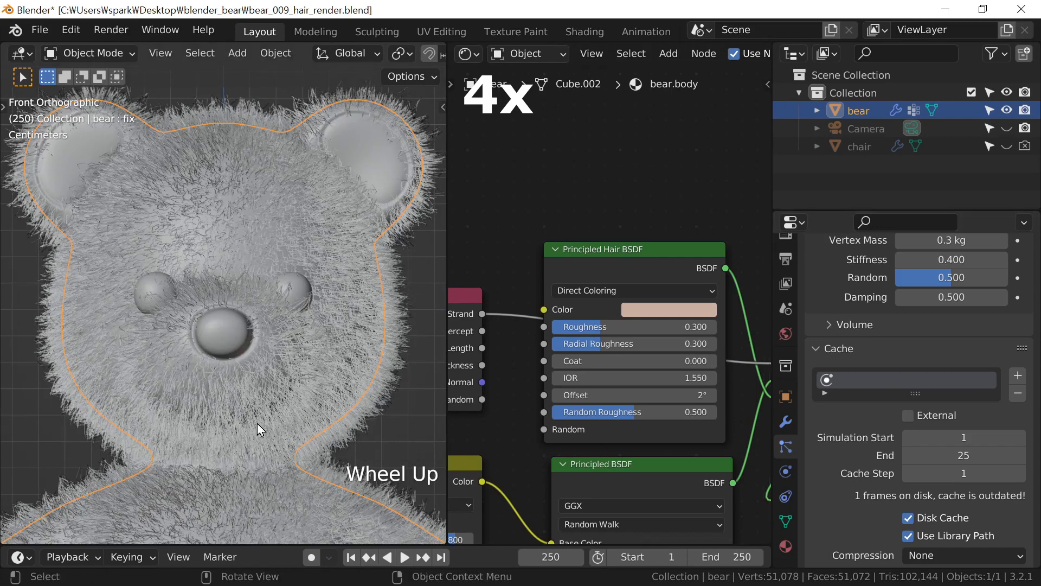
{"action": "key", "text": "ctrl+z"}
{"action": "key", "text": "ctrl+z"}
{"action": "key", "text": "Tab"}
Bake the hair dynamics and set the children's Display Amount and Render Amount to 50.
{"action": "middle_click_drag", "start_coordinate": [861, 578], "coordinate": [861, 460]}
{"action": "left_click", "coordinate": [861, 460]}
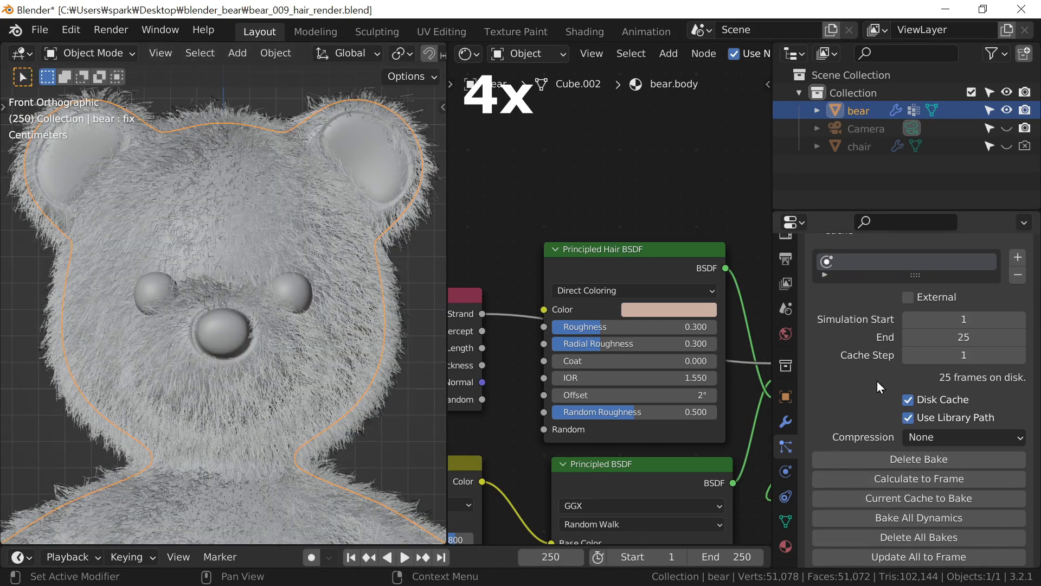
{"action": "middle_click_drag", "start_coordinate": [876, 381], "coordinate": [875, 543]}
{"action": "middle_click_drag", "start_coordinate": [874, 244], "coordinate": [878, 163]}
{"action": "left_click_drag", "start_coordinate": [928, 373], "coordinate": [935, 386]}
{"action": "type", "text": "50"}
{"action": "key", "text": "Return"}
Render the current frame, examine the bear's face and whole body, and close the render view.
{"action": "key", "text": "F12"}
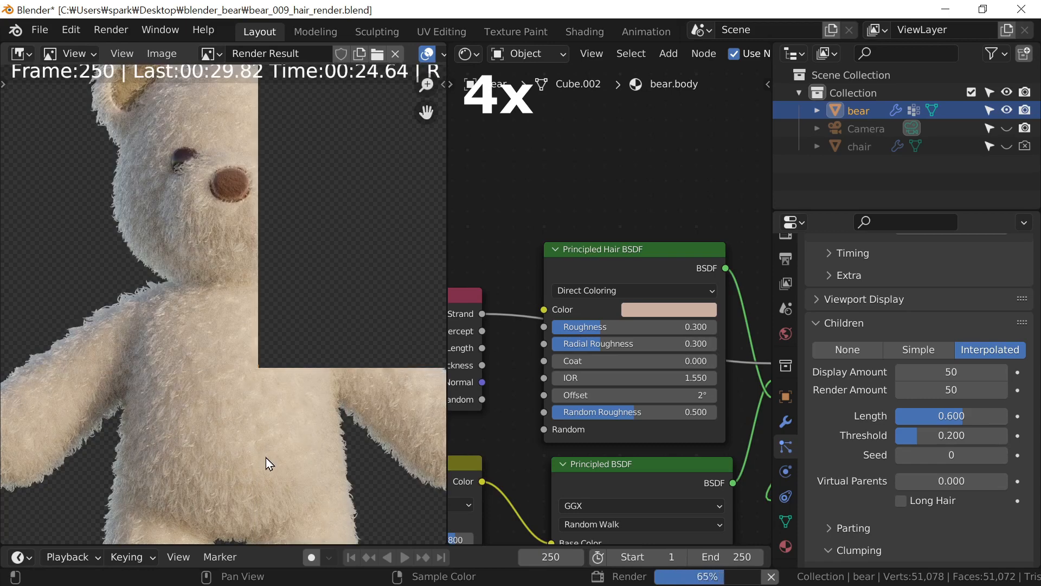
{"action": "scroll", "coordinate": [266, 440], "scroll_direction": "up", "scroll_amount": 1}
{"action": "scroll", "coordinate": [267, 440], "scroll_direction": "up", "scroll_amount": 1}
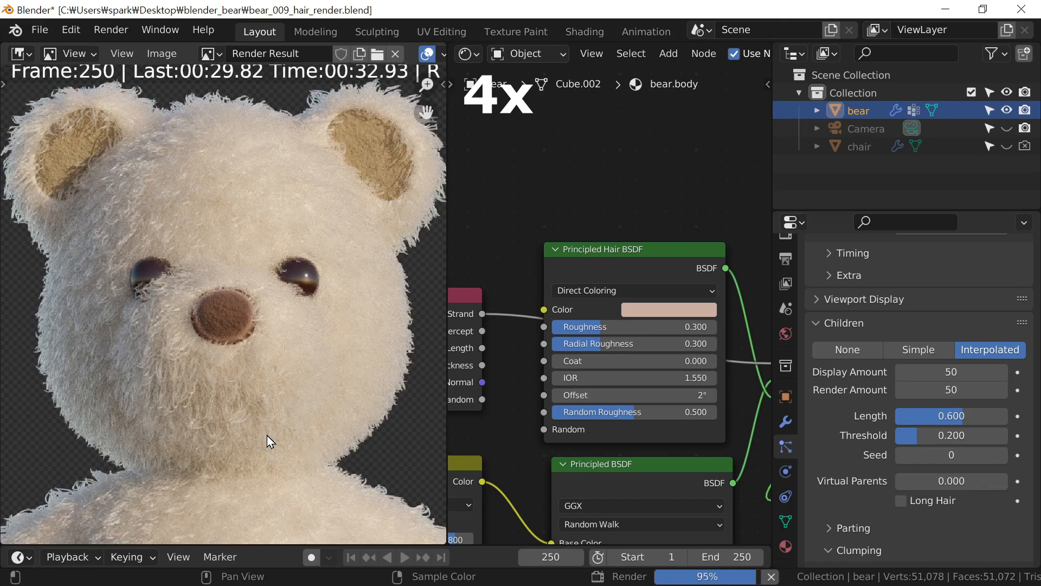
{"action": "scroll", "coordinate": [267, 435], "scroll_direction": "down", "scroll_amount": 6}
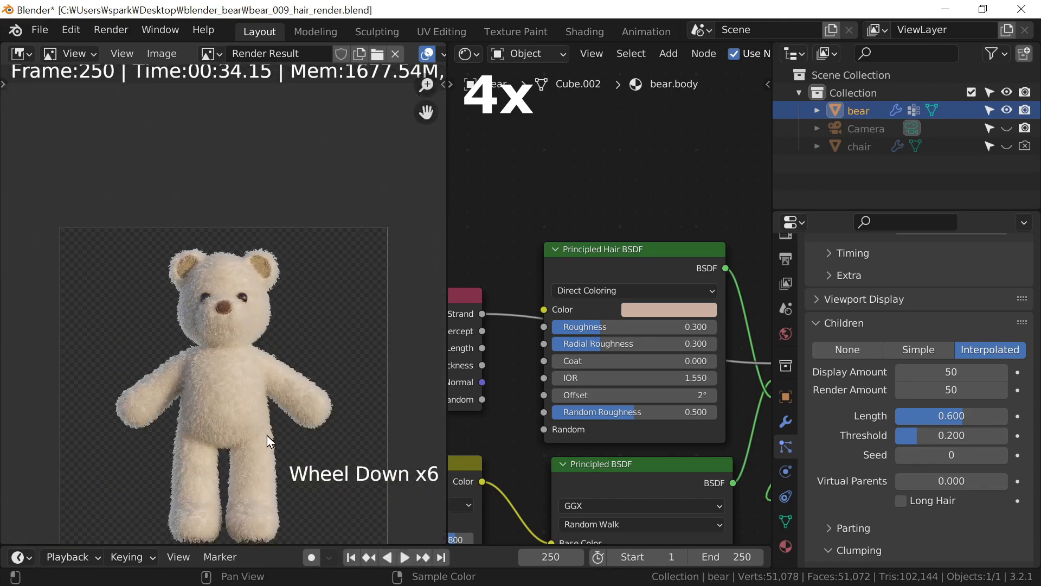
{"action": "scroll", "coordinate": [267, 435], "scroll_direction": "up", "scroll_amount": 3}
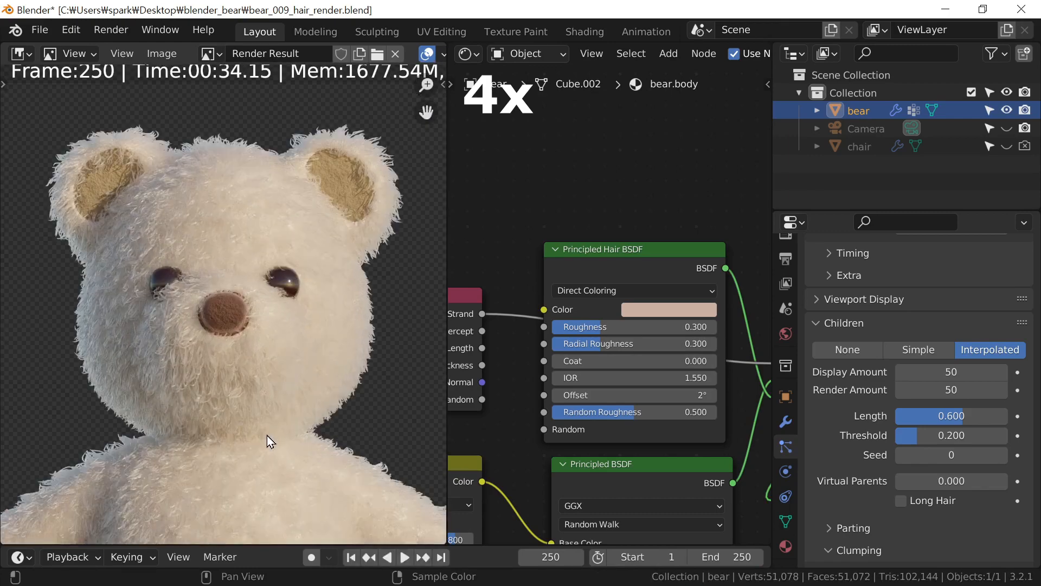
{"action": "key", "text": "Escape"}
Select both eyes in Edit Mode and raise them about 0.001 m along Z.
{"action": "key", "text": "Tab"}
{"action": "key", "text": "a"}
{"action": "key", "text": "a"}
{"action": "key", "text": "l"}
{"action": "key", "text": "l"}
{"action": "key", "text": "g"}
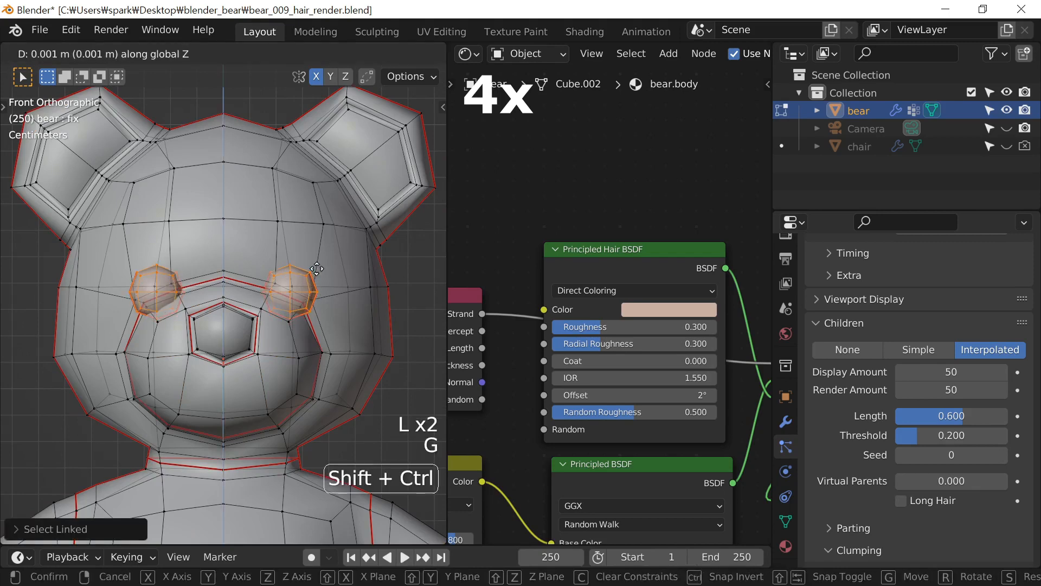
{"action": "left_click", "coordinate": [319, 262]}
Select the outer cheek vertices on one side of the head and shift them slightly along X with mirroring.
{"action": "key", "text": "a"}
{"action": "key", "text": "a"}
{"action": "key", "text": "b"}
{"action": "left_click_drag", "start_coordinate": [425, 445], "coordinate": [349, 268]}
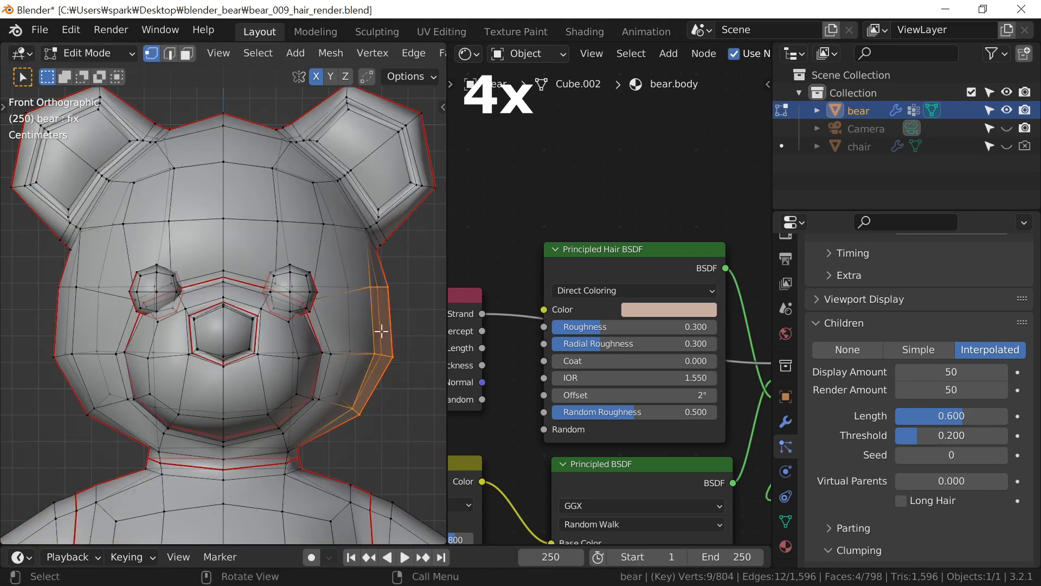
{"action": "key", "text": "g"}
{"action": "key", "text": "x"}
{"action": "left_click", "coordinate": [383, 387]}
{"action": "key", "text": "g"}
{"action": "left_click", "coordinate": [383, 387]}
{"action": "key", "text": "Tab"}
Delete the existing hair dynamics bake and bake the hair for the adjusted head.
{"action": "scroll", "coordinate": [848, 490], "scroll_direction": "down", "scroll_amount": 16}
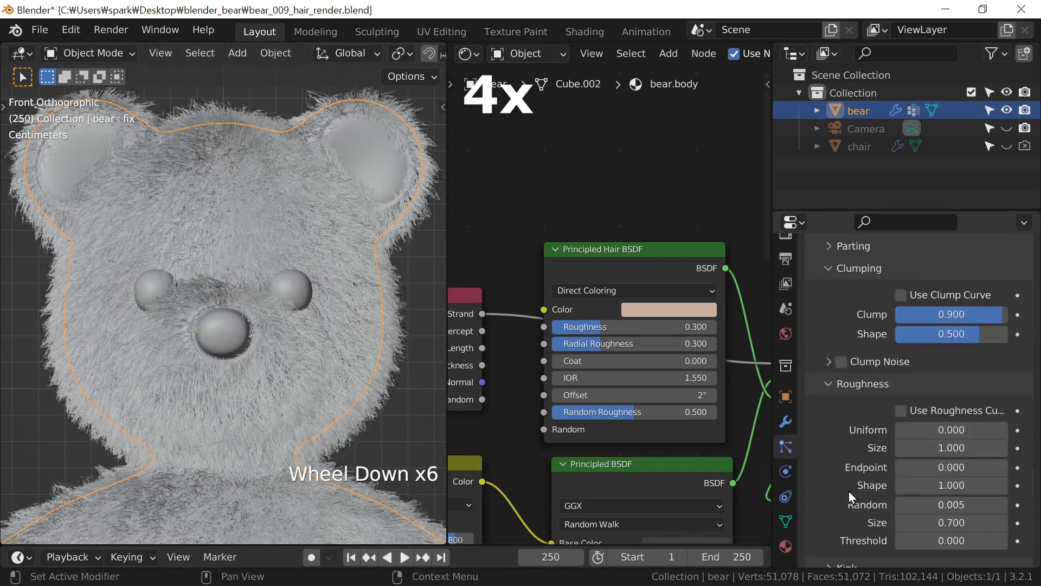
{"action": "middle_click_drag", "start_coordinate": [851, 455], "coordinate": [861, 551]}
{"action": "left_click", "coordinate": [867, 437]}
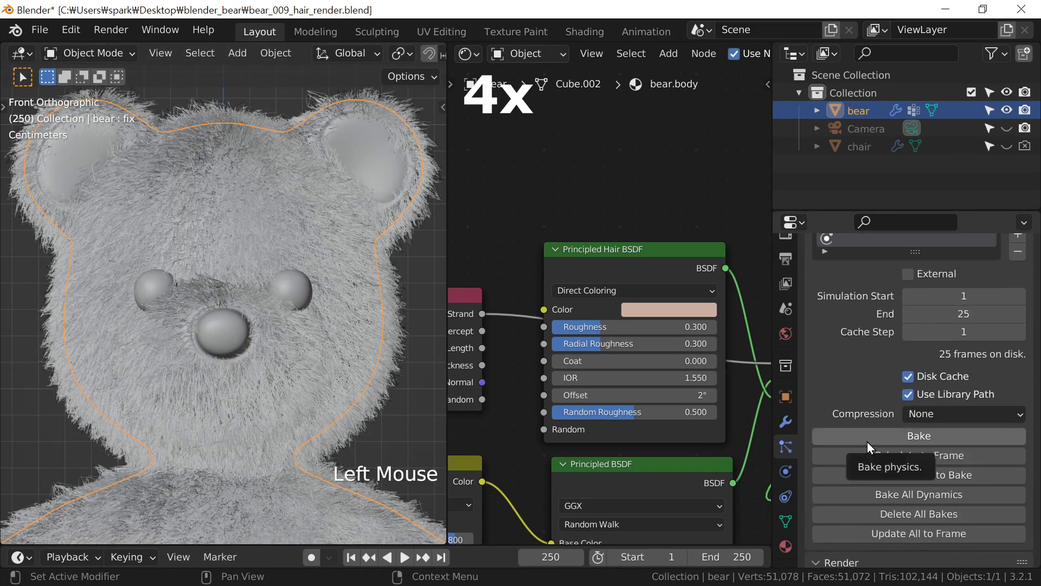
{"action": "left_click", "coordinate": [846, 436]}
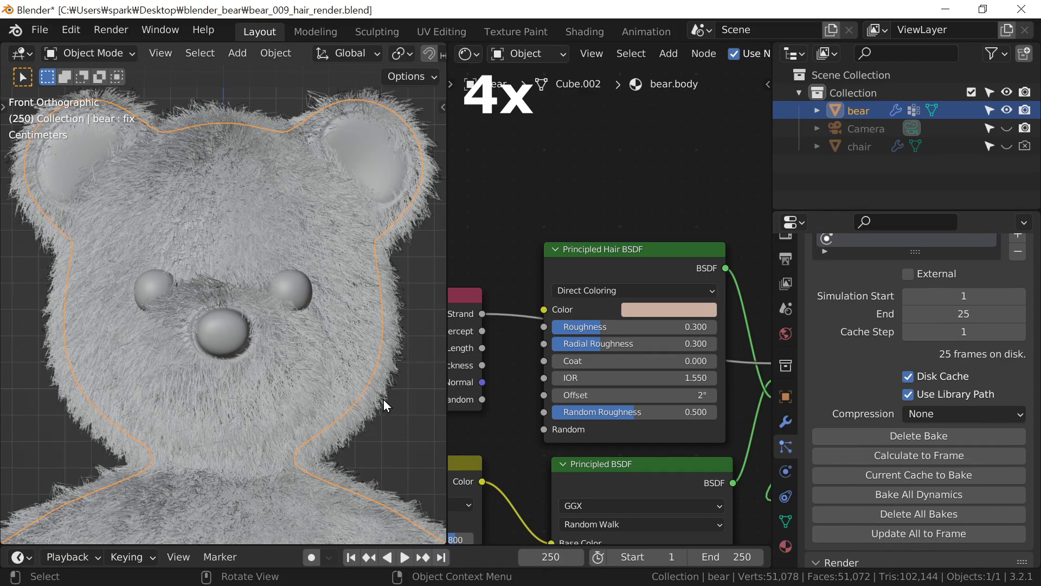
Select both eyes and move them slightly forward along the Y axis, judging the depth in the side view.
{"action": "middle_click_drag", "start_coordinate": [383, 406], "coordinate": [255, 380]}
{"action": "key", "text": "Tab"}
{"action": "key", "text": "a"}
{"action": "key", "text": "a"}
{"action": "key", "text": "l"}
{"action": "key", "text": "l"}
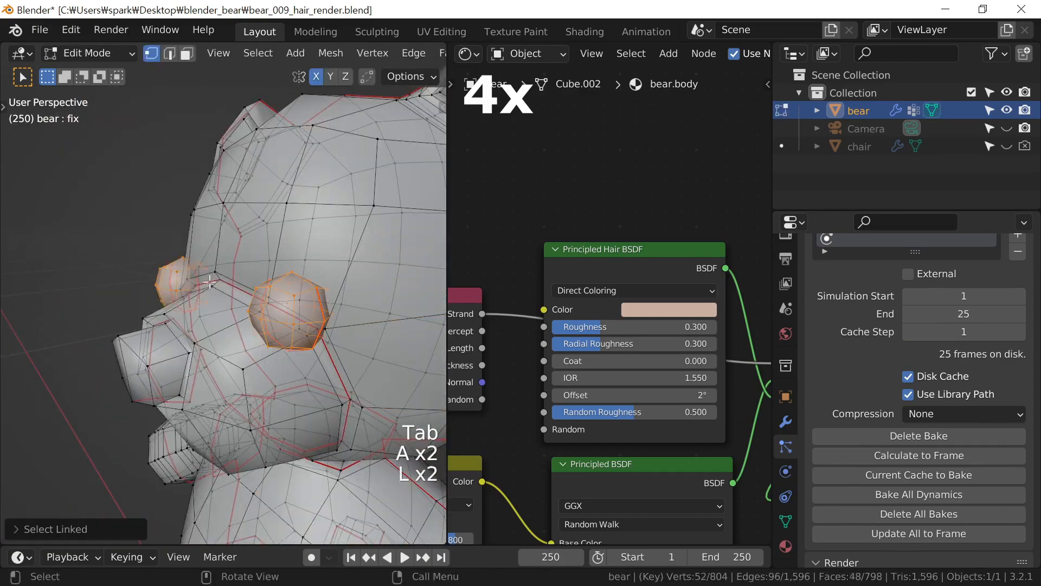
{"action": "middle_click_drag", "start_coordinate": [380, 271], "coordinate": [341, 260]}
{"action": "key", "text": "g"}
{"action": "key", "text": "y"}
{"action": "right_click", "coordinate": [347, 259]}
{"action": "key", "text": "KP_3"}
{"action": "key", "text": "g"}
{"action": "key", "text": "y"}
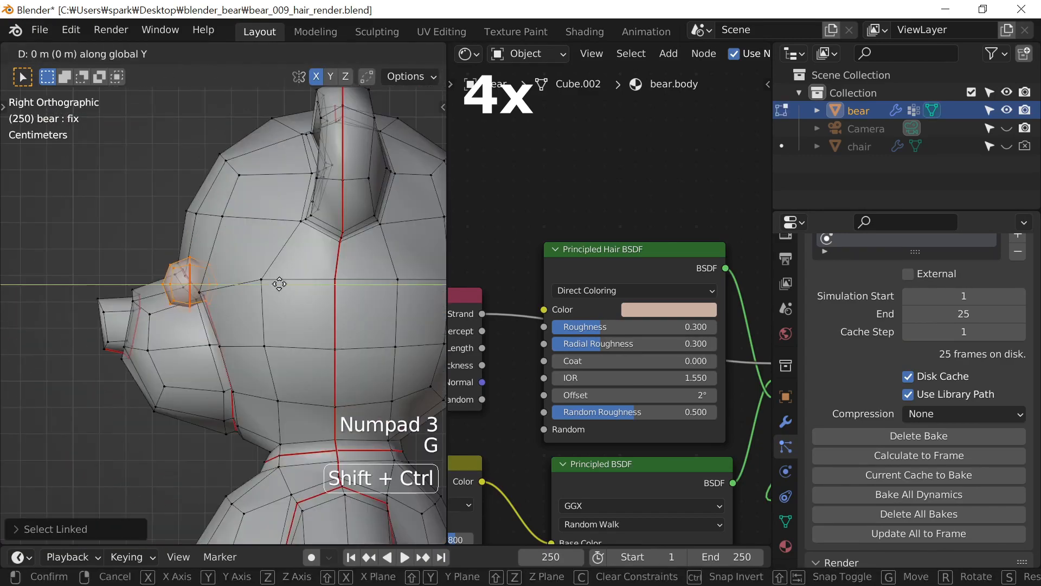
{"action": "left_click", "coordinate": [276, 284]}
{"action": "middle_click_drag", "start_coordinate": [275, 283], "coordinate": [374, 325]}
{"action": "key", "text": "Tab"}
Examine the eyes and the surrounding fur from several angles and distances, ending on the face from the front.
{"action": "middle_click_drag", "start_coordinate": [374, 325], "coordinate": [344, 355]}
{"action": "scroll", "coordinate": [333, 369], "scroll_direction": "down", "scroll_amount": 2}
{"action": "middle_click_drag", "start_coordinate": [304, 387], "coordinate": [353, 304], "text": "shift"}
{"action": "scroll", "coordinate": [276, 347], "scroll_direction": "down", "scroll_amount": 2}
{"action": "key", "text": "KP_1"}
{"action": "key", "text": "KP_Decimal"}
{"action": "key", "text": "KP_Add"}
{"action": "scroll", "coordinate": [209, 320], "scroll_direction": "up", "scroll_amount": 4}
Select one eye and scale it by 1.05 with X mirroring.
{"action": "key", "text": "Tab"}
{"action": "key", "text": "a"}
{"action": "key", "text": "a"}
{"action": "key", "text": "l"}
{"action": "key", "text": "s"}
{"action": "right_click", "coordinate": [369, 326]}
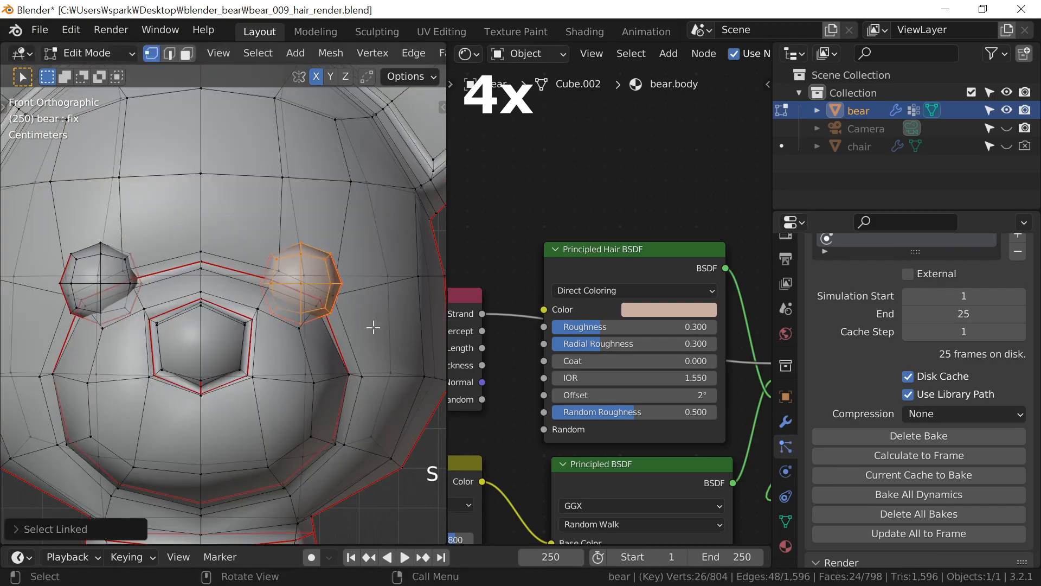
{"action": "type", "text": "s1.05"}
{"action": "key", "text": "Return"}
Move the selected eye slightly outward along the X axis and return to Object Mode.
{"action": "scroll", "coordinate": [347, 325], "scroll_direction": "down", "scroll_amount": 2}
{"action": "key", "text": "g"}
{"action": "key", "text": "x"}
{"action": "left_click", "coordinate": [312, 322]}
{"action": "key", "text": "Tab"}
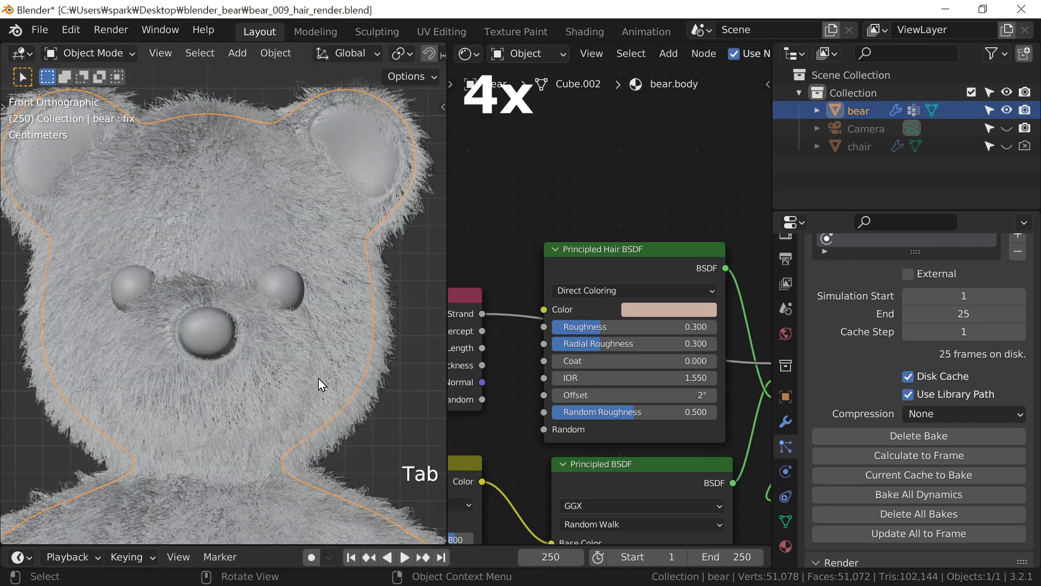
Save an incremental version as bear_010_hair_render.blend and rebake the hair dynamics.
{"action": "scroll", "coordinate": [318, 379], "scroll_direction": "down", "scroll_amount": 2}
{"action": "key", "text": "ctrl+shift+s"}
{"action": "key", "text": "KP_Add"}
{"action": "key", "text": "KP_Enter"}
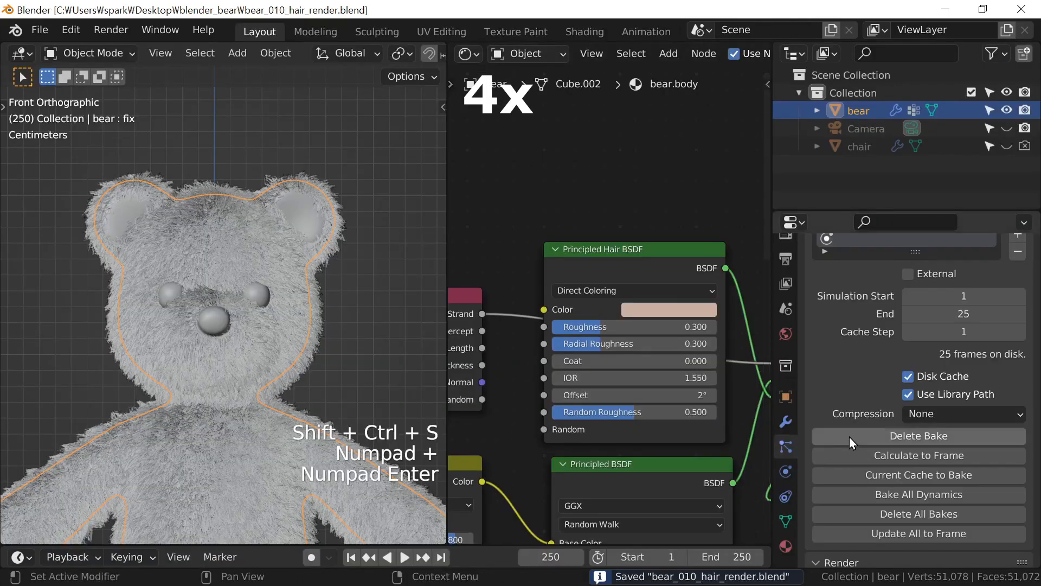
{"action": "left_click", "coordinate": [850, 436]}
{"action": "left_click", "coordinate": [850, 435]}
{"action": "key", "text": "F12"}
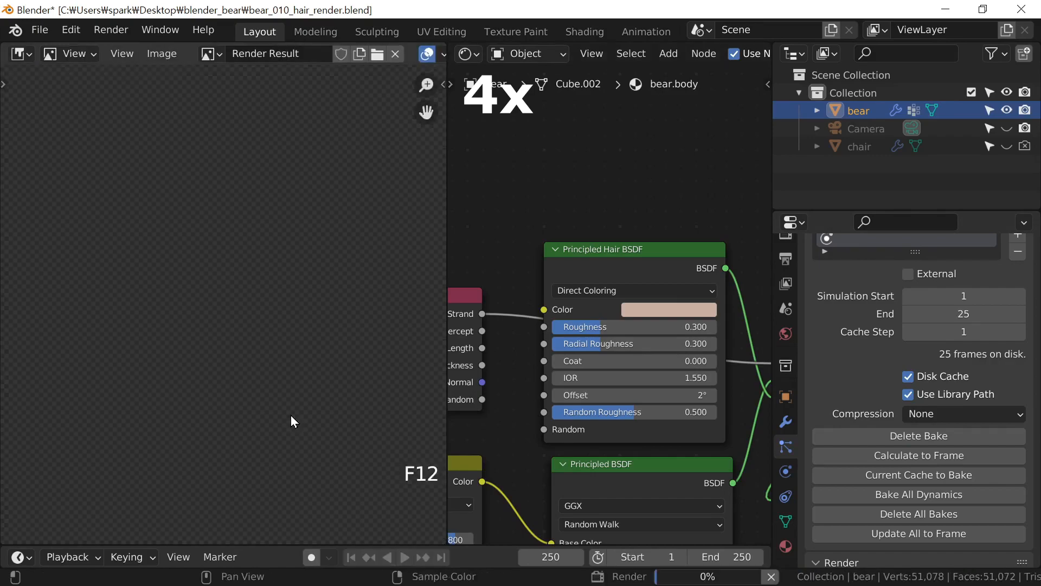
{"action": "key", "text": "Escape"}
{"action": "key", "text": "Escape"}
Make the Principled Hair BSDF color slightly paler and render the current frame to examine the fur.
{"action": "left_click", "coordinate": [668, 307]}
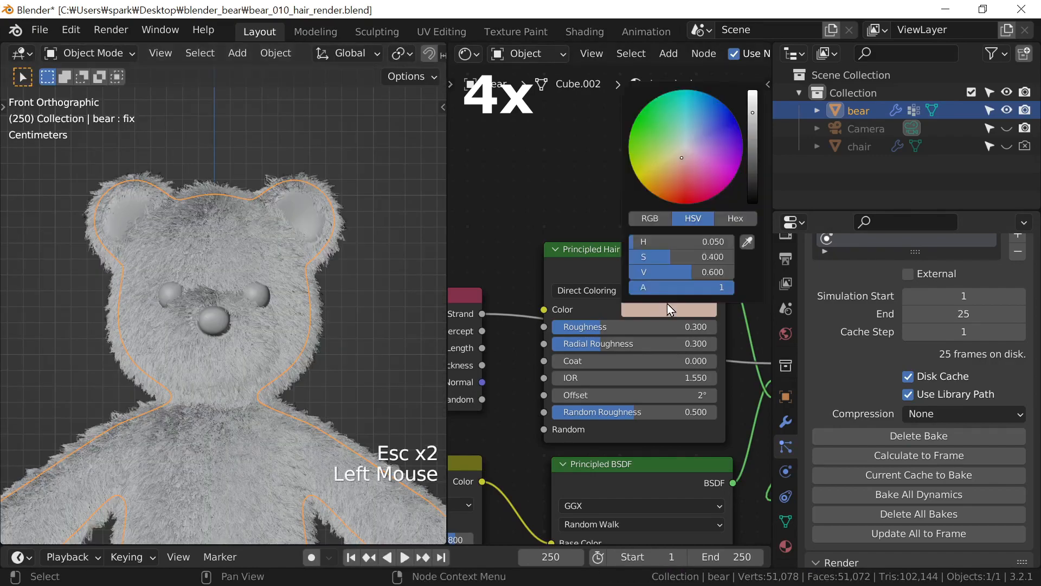
{"action": "key", "text": "F12"}
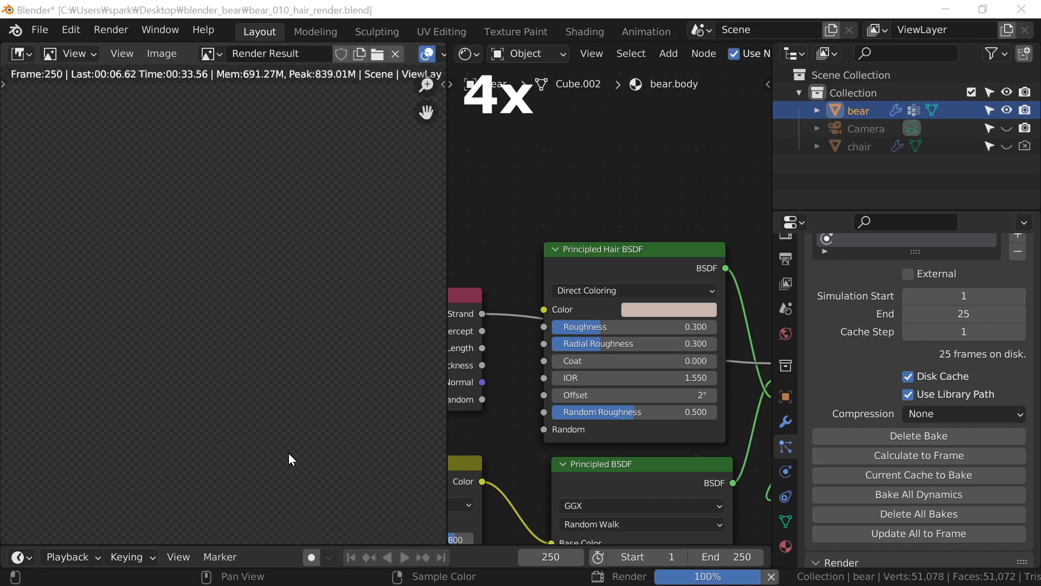
{"action": "scroll", "coordinate": [287, 448], "scroll_direction": "down", "scroll_amount": 3}
{"action": "scroll", "coordinate": [181, 426], "scroll_direction": "up", "scroll_amount": 3}
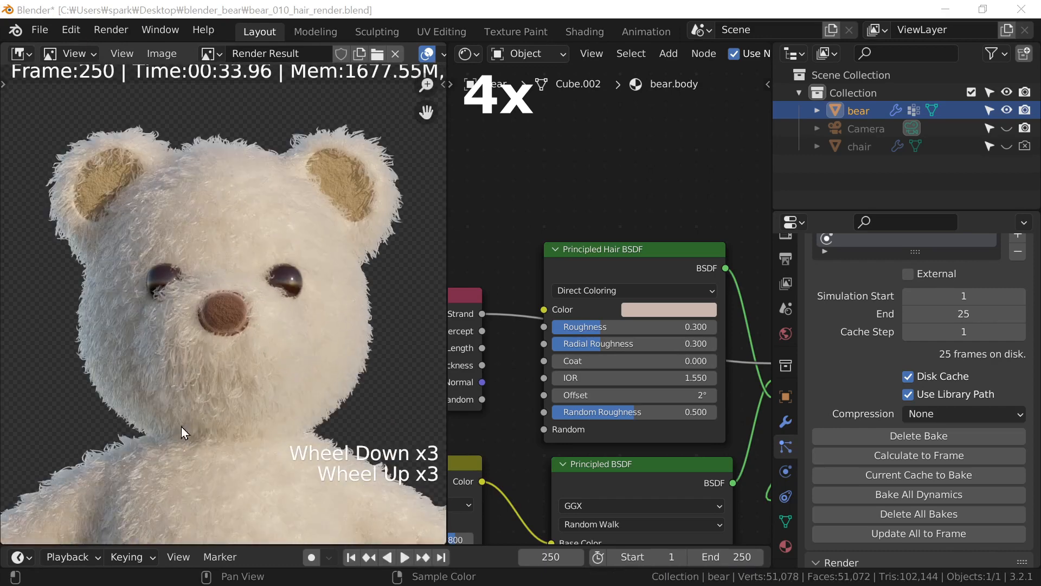
{"action": "left_click", "coordinate": [212, 405]}
{"action": "key", "text": "Escape"}
Select the whole head with ears, eyes and nose down to the chin and lower it about 0.0016 m along Z.
{"action": "key", "text": "Tab"}
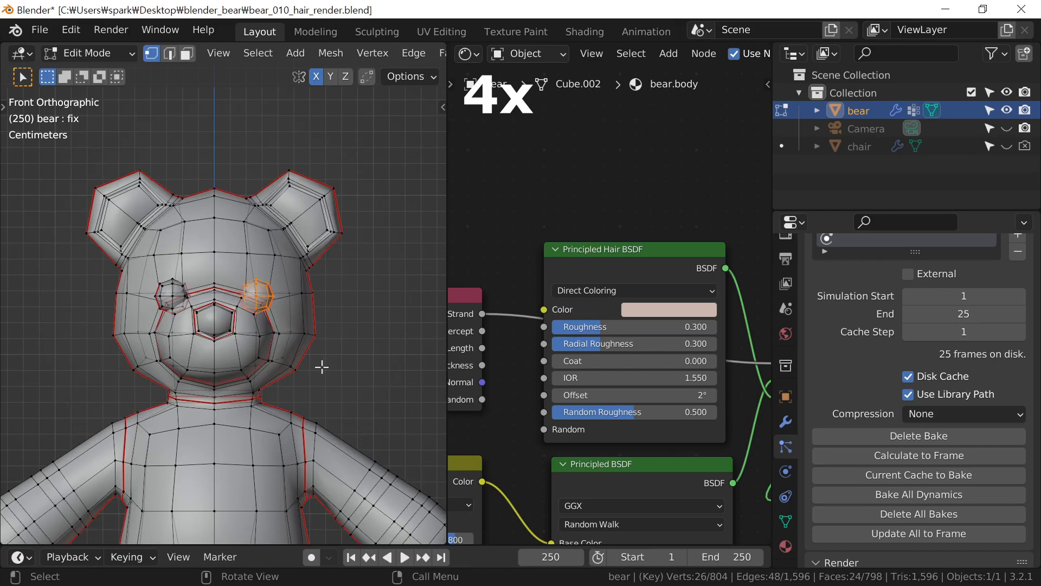
{"action": "key", "text": "a"}
{"action": "key", "text": "a"}
{"action": "key", "text": "b"}
{"action": "left_click_drag", "start_coordinate": [364, 351], "coordinate": [4, 120]}
{"action": "scroll", "coordinate": [346, 392], "scroll_direction": "up", "scroll_amount": 1}
{"action": "key", "text": "b"}
{"action": "left_click_drag", "start_coordinate": [346, 394], "coordinate": [100, 350]}
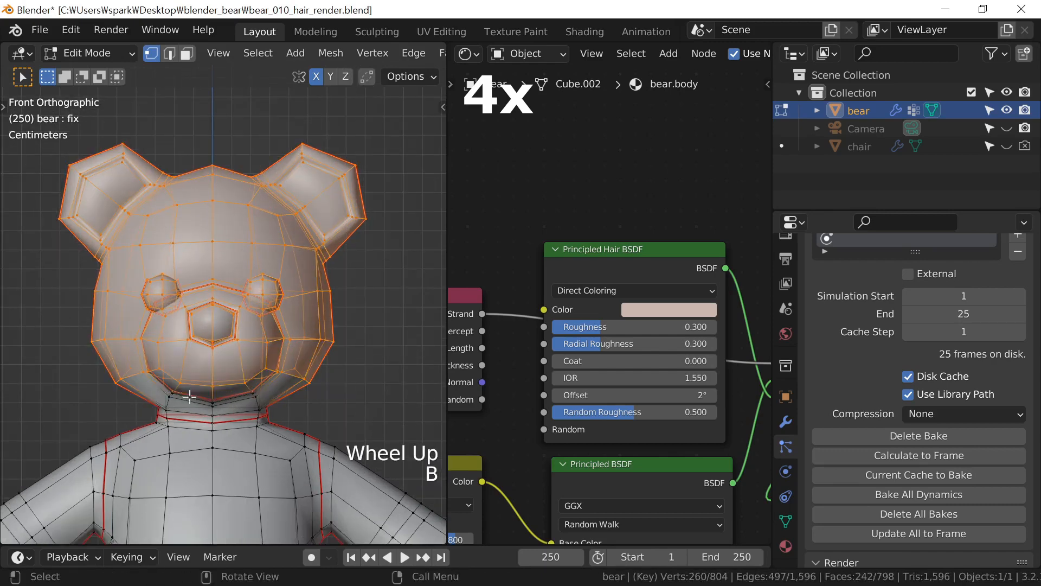
{"action": "scroll", "coordinate": [188, 400], "scroll_direction": "up", "scroll_amount": 2}
{"action": "key", "text": "b"}
{"action": "left_click_drag", "start_coordinate": [281, 467], "coordinate": [145, 406]}
{"action": "key", "text": "g"}
{"action": "key", "text": "g"}
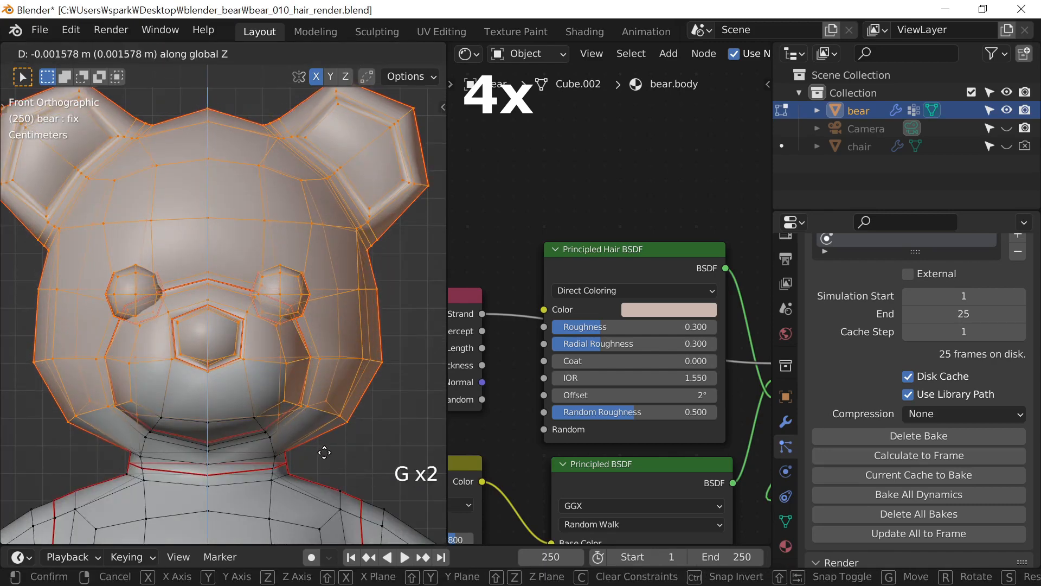
{"action": "key", "text": "g"}
{"action": "scroll", "coordinate": [324, 458], "scroll_direction": "down", "scroll_amount": 3}
{"action": "key", "text": "Tab"}
Delete the hair dynamics bake, bake it again for the lowered head and save the file.
{"action": "middle_click_drag", "start_coordinate": [324, 458], "coordinate": [332, 430]}
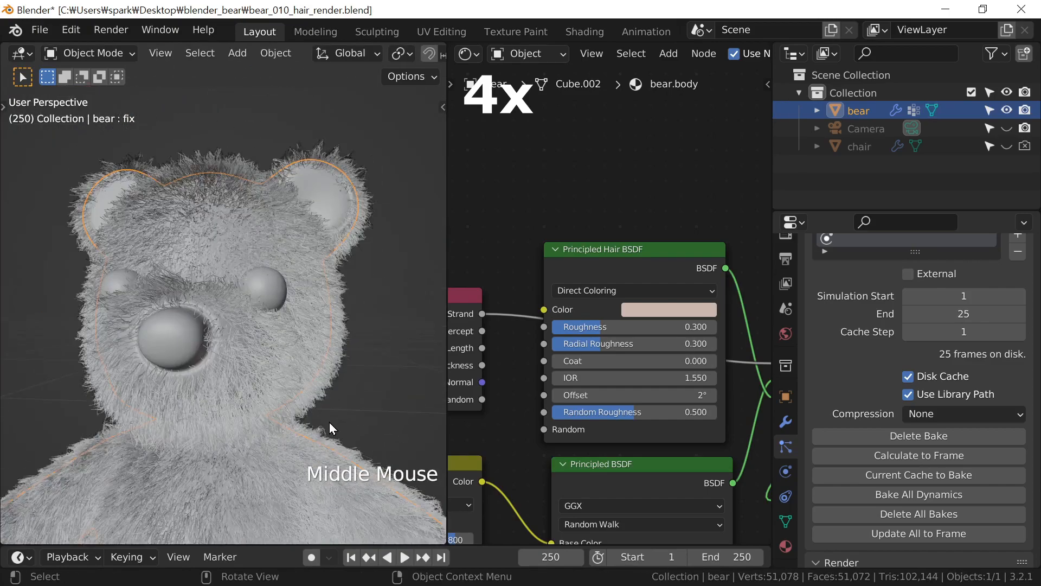
{"action": "key", "text": "KP_1"}
{"action": "key", "text": "KP_Decimal"}
{"action": "key", "text": "KP_Add"}
{"action": "key", "text": "KP_Add"}
{"action": "key", "text": "ctrl+KP_8"}
{"action": "left_click", "coordinate": [900, 435]}
{"action": "left_click", "coordinate": [900, 436]}
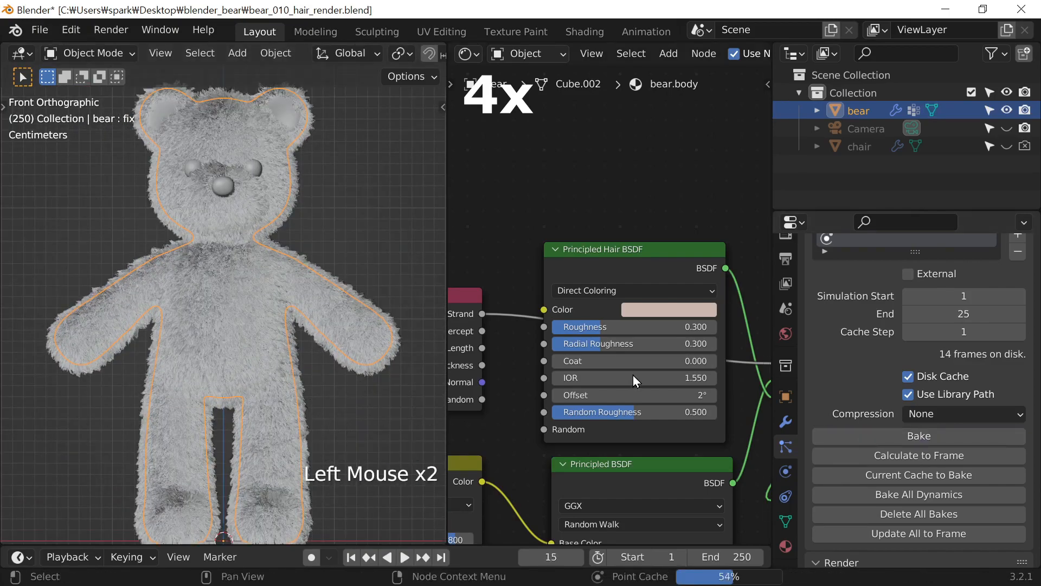
{"action": "key", "text": "ctrl+s"}
Render the current frame in a maximized view and examine the fur on the bear's head and body.
{"action": "key", "text": "F12"}
{"action": "key", "text": "ctrl+space"}
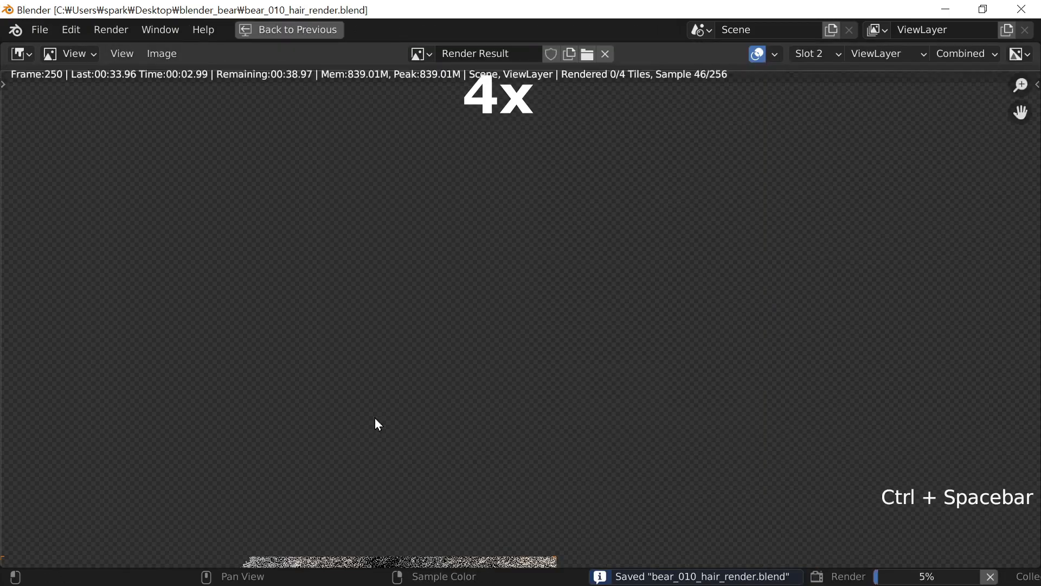
{"action": "scroll", "coordinate": [352, 415], "scroll_direction": "down", "scroll_amount": 1}
{"action": "scroll", "coordinate": [426, 405], "scroll_direction": "down", "scroll_amount": 1}
{"action": "scroll", "coordinate": [425, 405], "scroll_direction": "up", "scroll_amount": 1}
{"action": "middle_click_drag", "start_coordinate": [425, 404], "coordinate": [421, 362]}
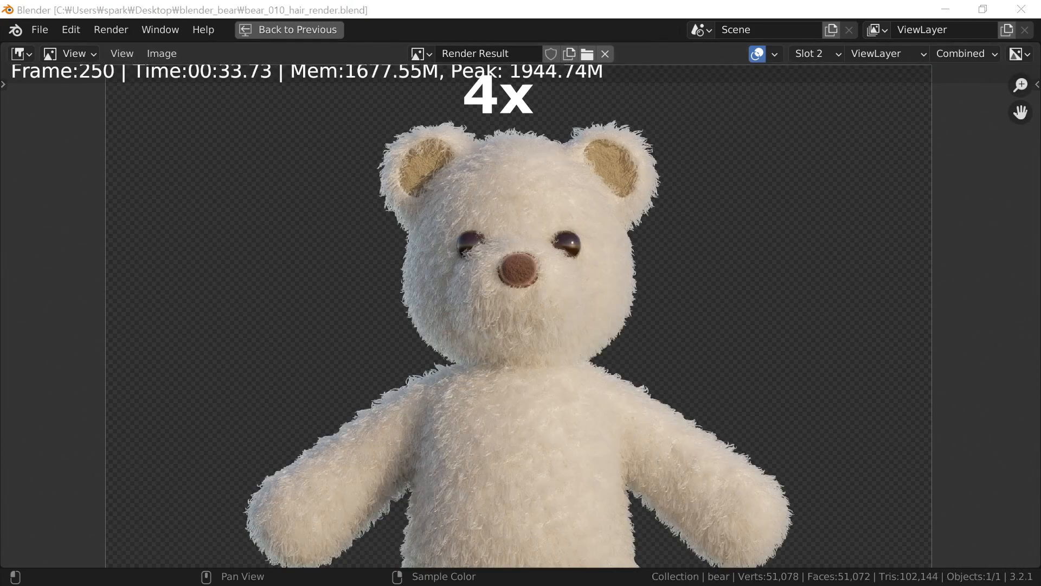
{"action": "scroll", "coordinate": [674, 347], "scroll_direction": "down", "scroll_amount": 2}
{"action": "middle_click_drag", "start_coordinate": [673, 346], "coordinate": [624, 307]}
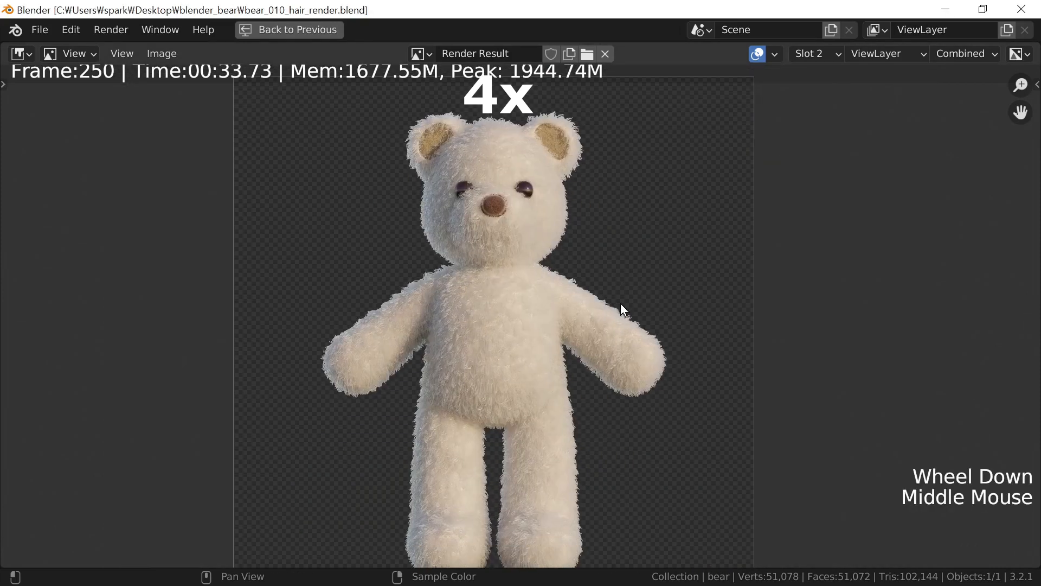